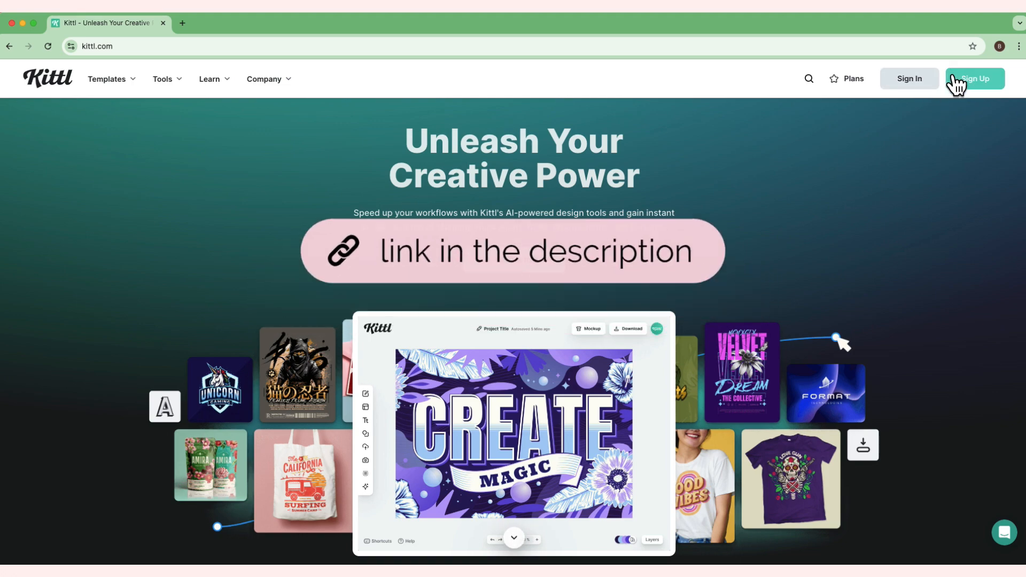
Step: Create a free Kittl account by signing in with the Google account
click(970, 84)
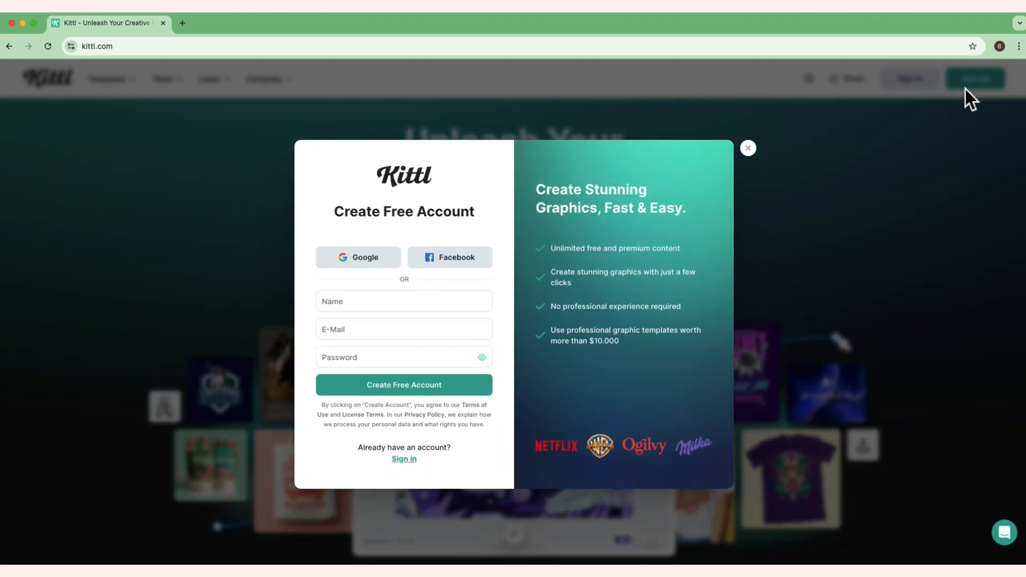
click(364, 257)
click(649, 268)
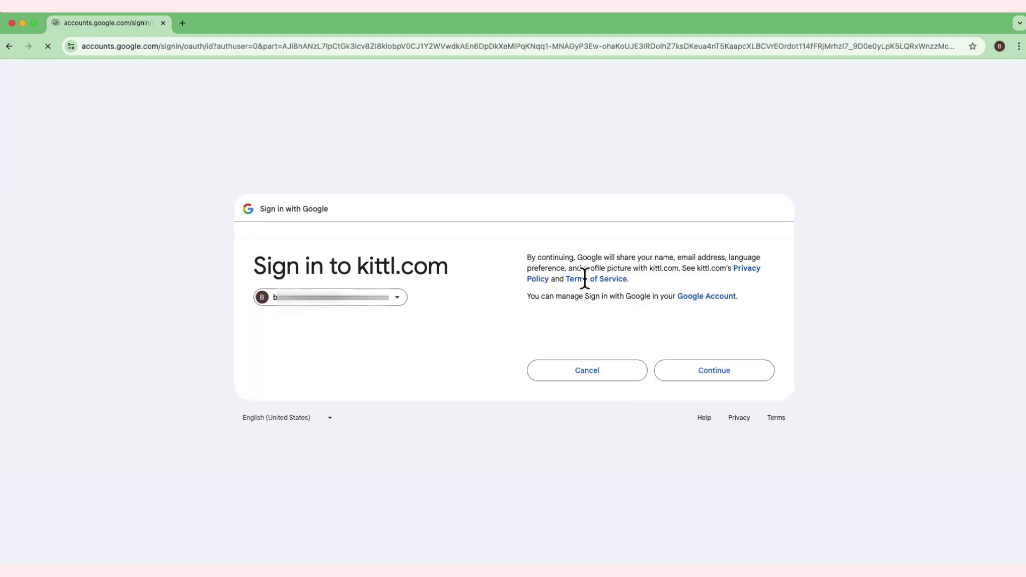
click(726, 370)
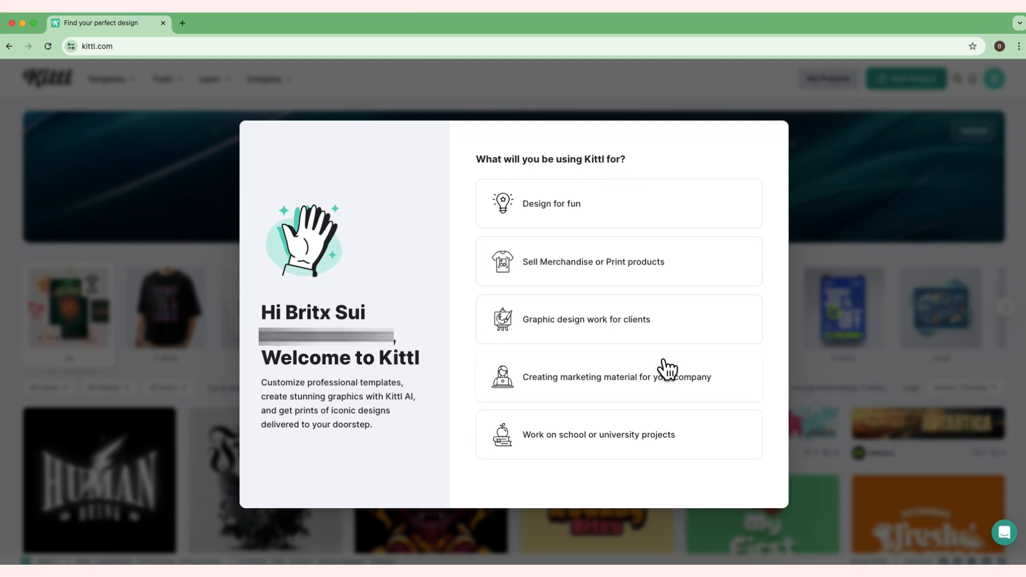
Step: Answer the onboarding questions on usage, how you heard of Kittl and design experience
click(651, 371)
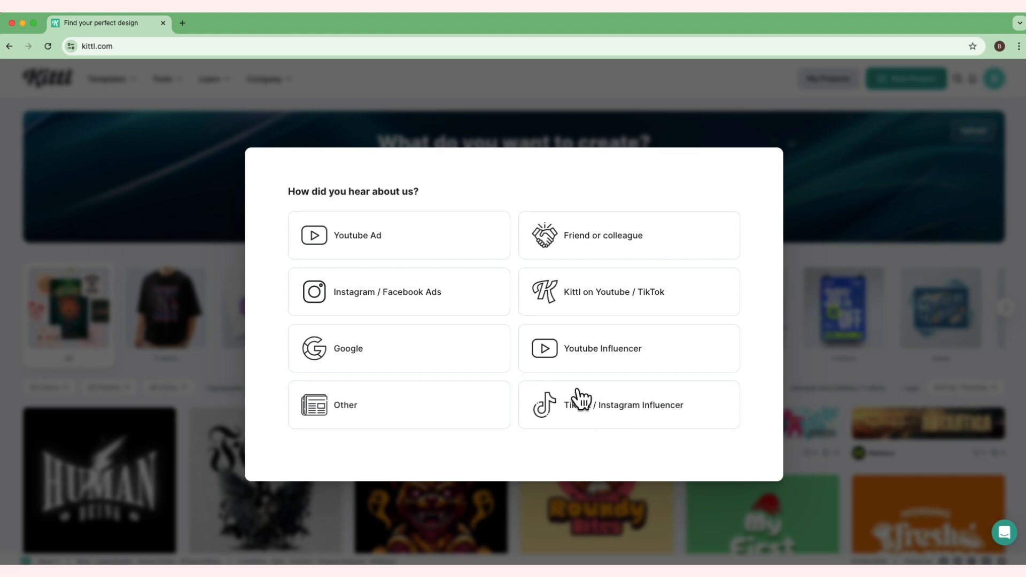
click(598, 349)
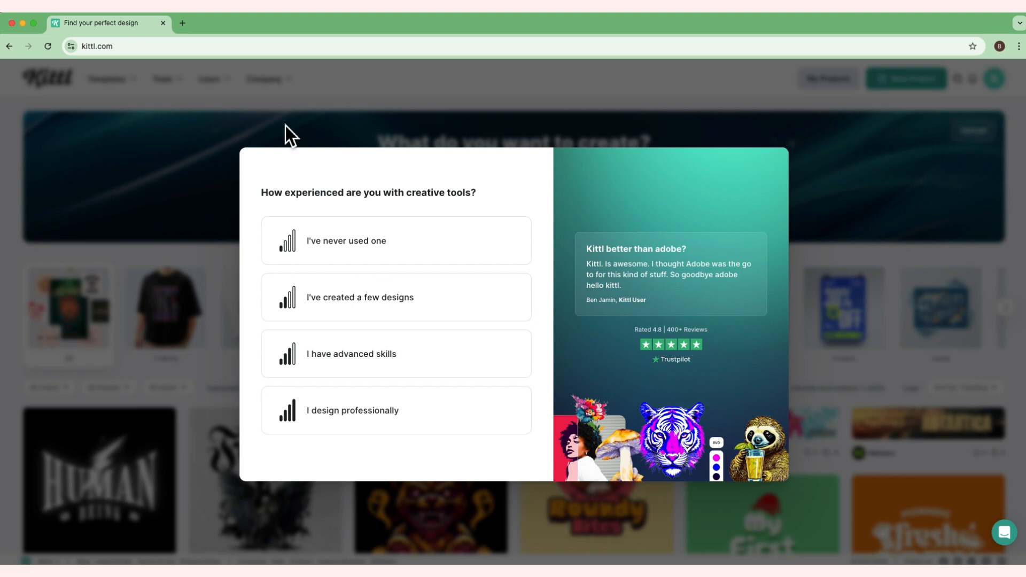
click(425, 315)
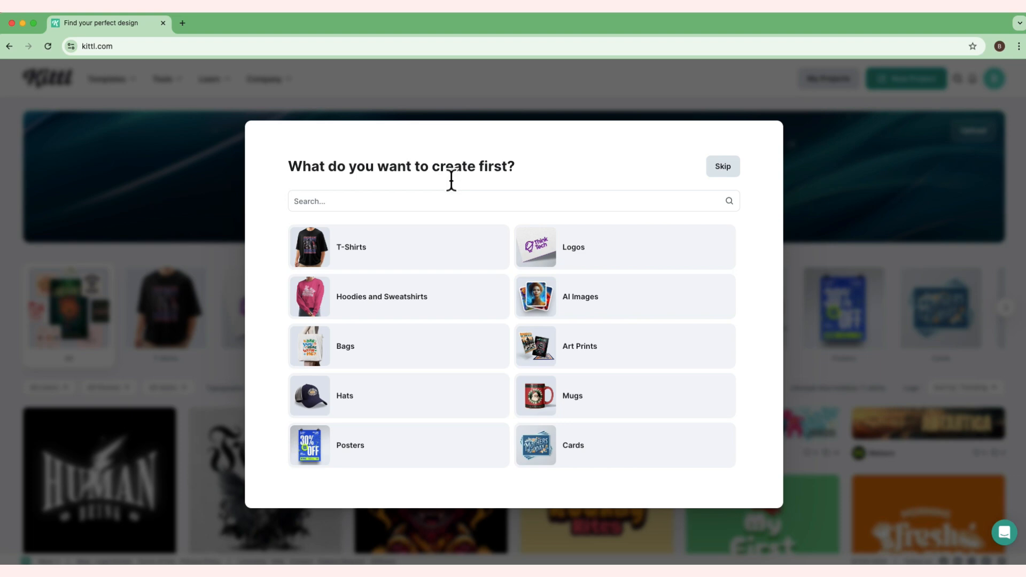
Step: Search what to create first and start a new social media design
click(474, 202)
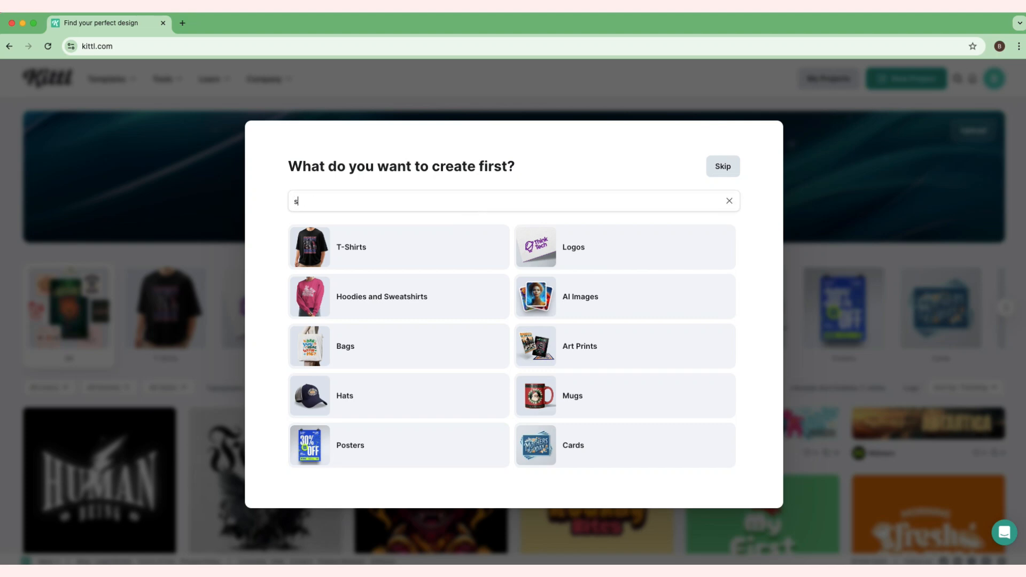
text(social)
click(399, 247)
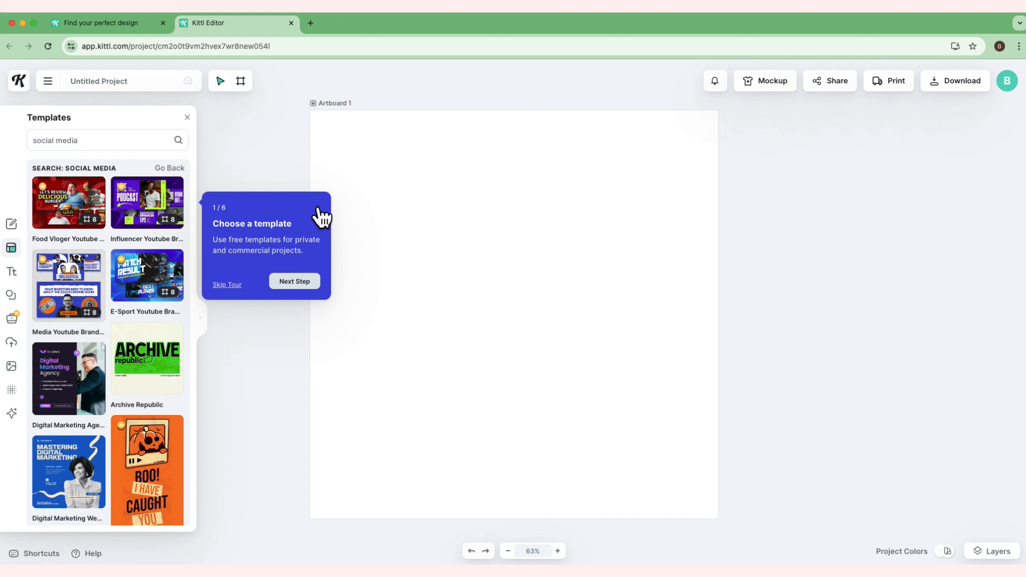
Step: Dismiss the tour and onboarding tips and close the template browser, then reopen it
click(323, 213)
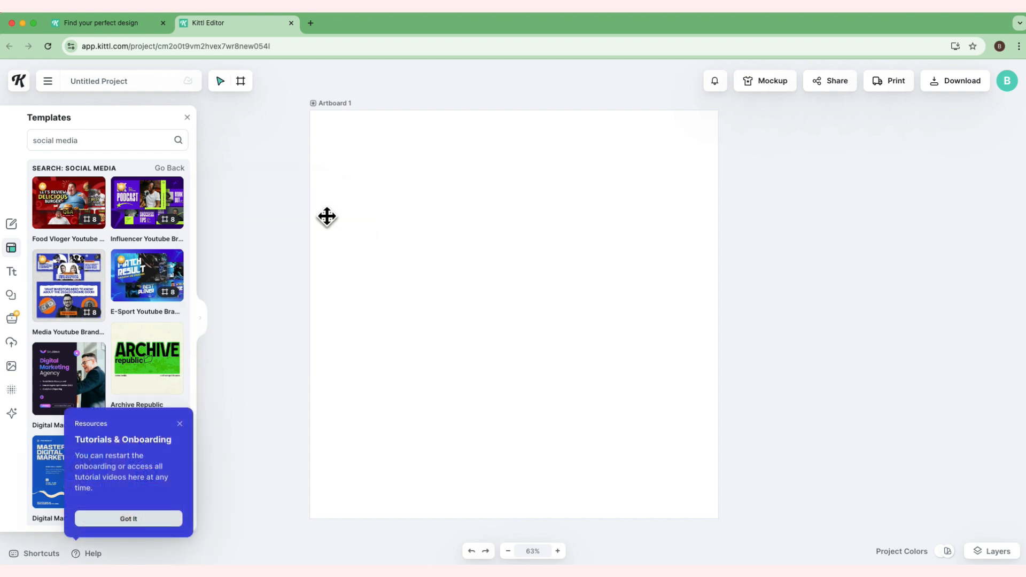
click(184, 425)
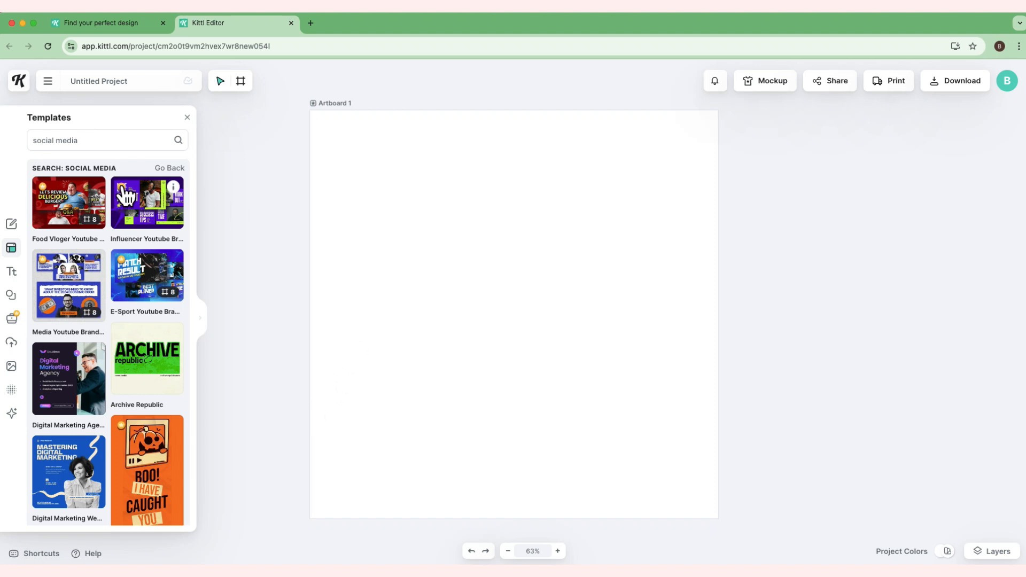
mouse_move(147, 274)
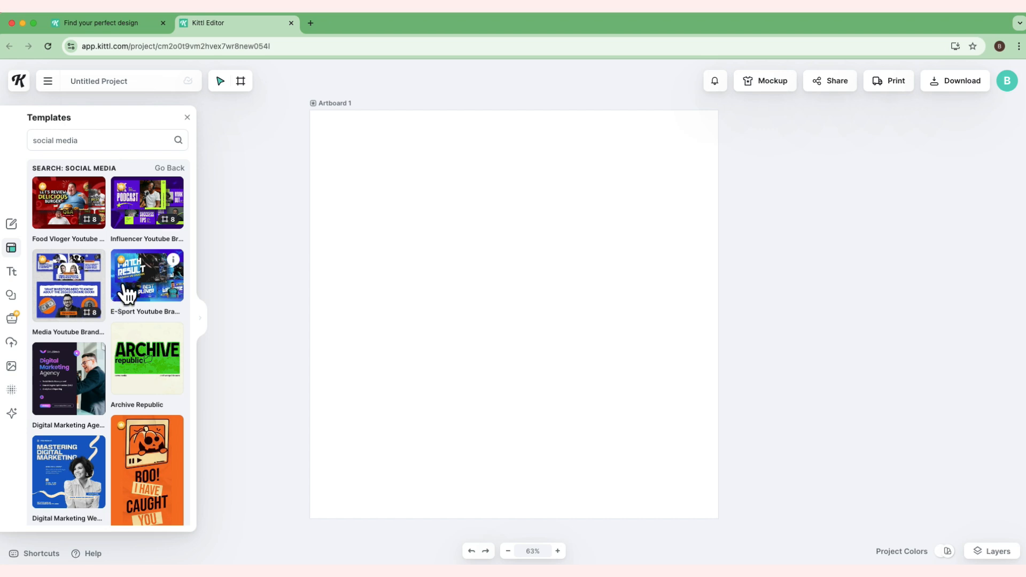
scroll(126, 284, down, 1)
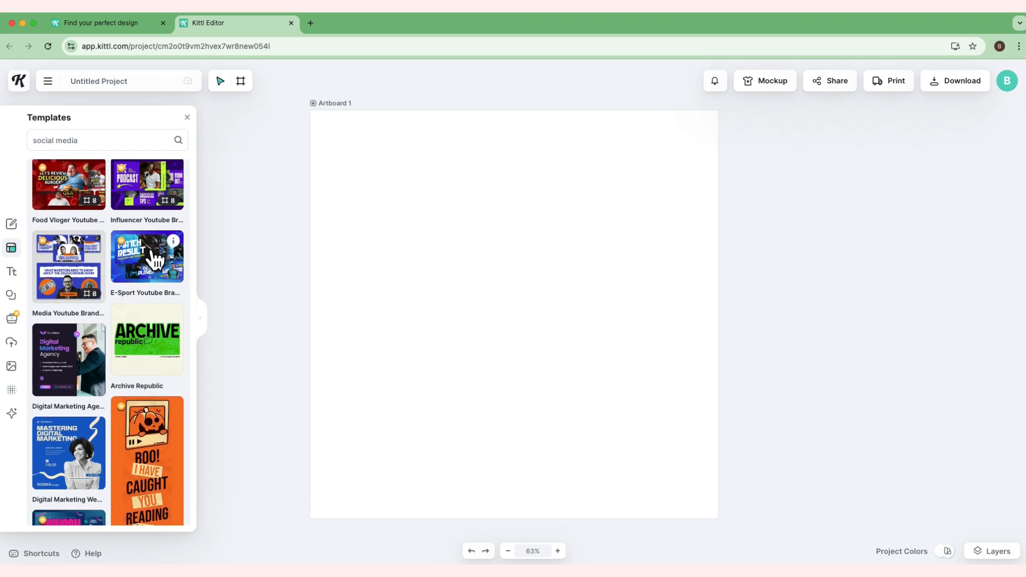
scroll(175, 238, down, 2)
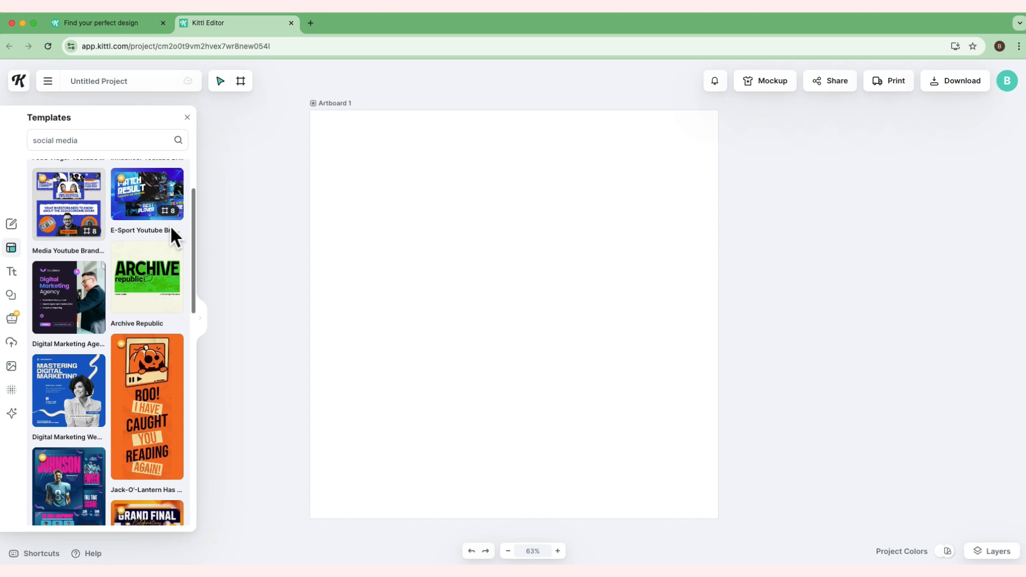
scroll(175, 237, down, 4)
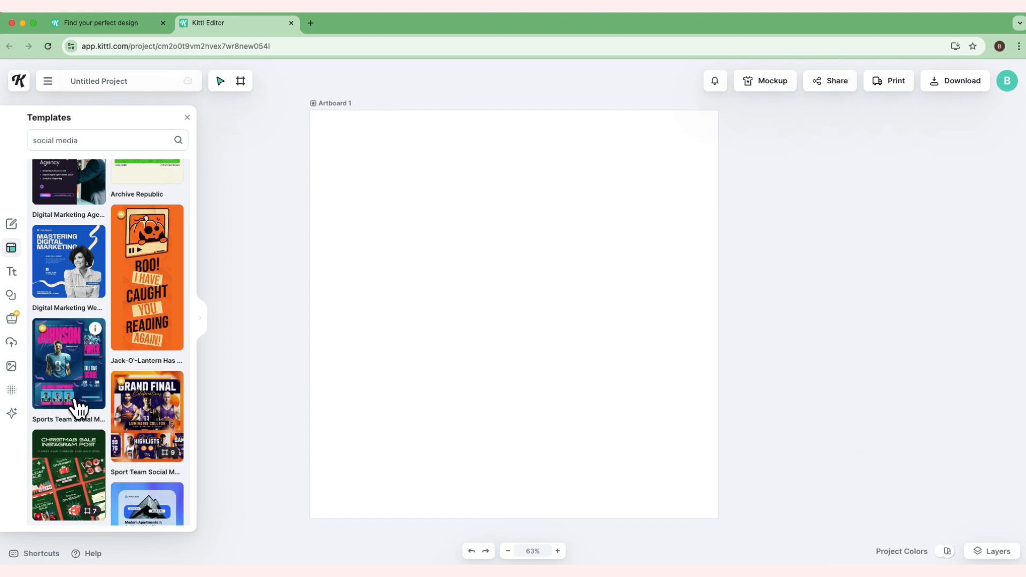
click(187, 118)
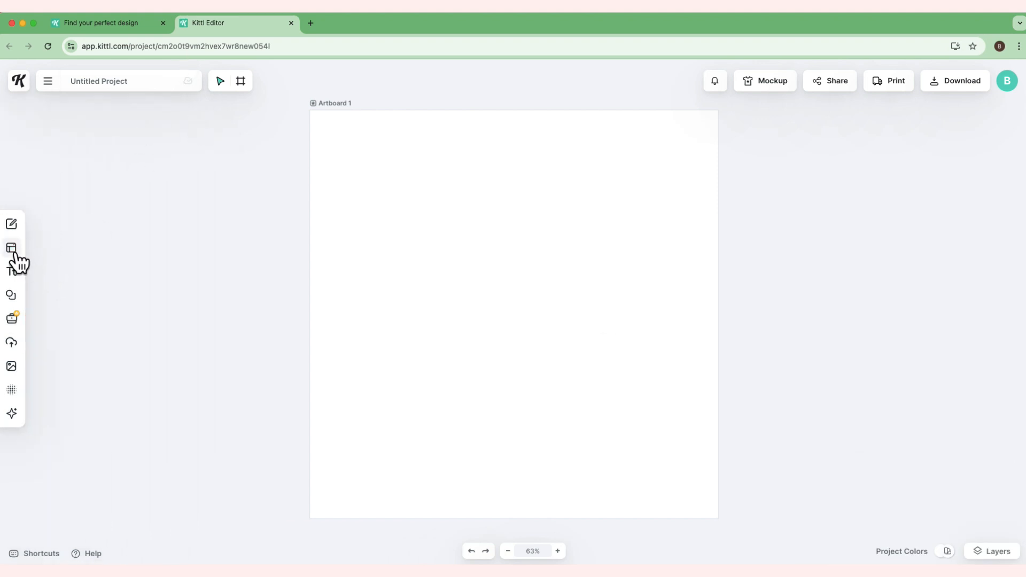
click(12, 249)
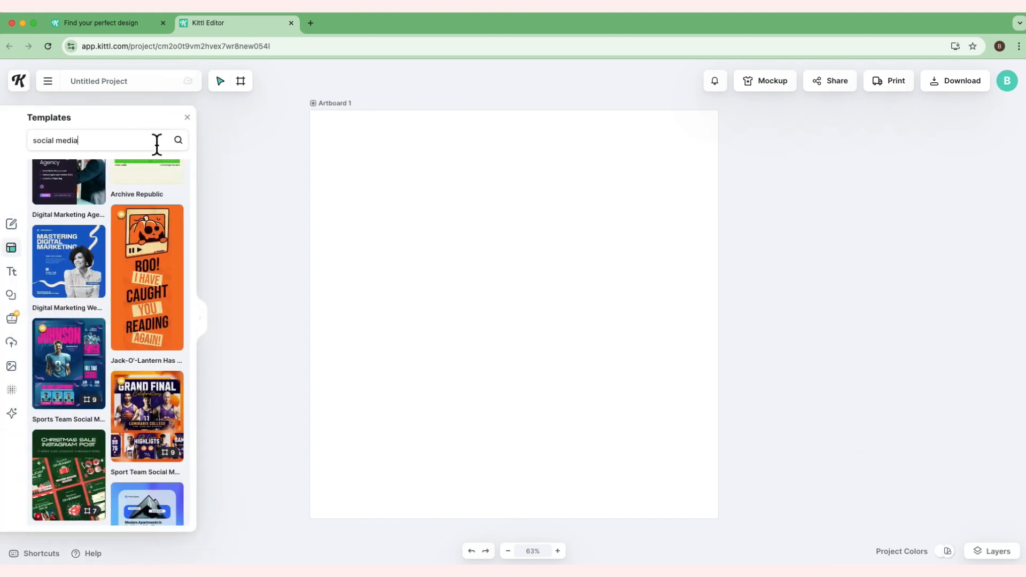
Step: Search 'halloween' and add the Let's Get Creepy, HALLOWEEN NIGHT and Happy Halloween templates as artboards
click(121, 141)
key(ctrl+a)
text(halloween)
key(Return)
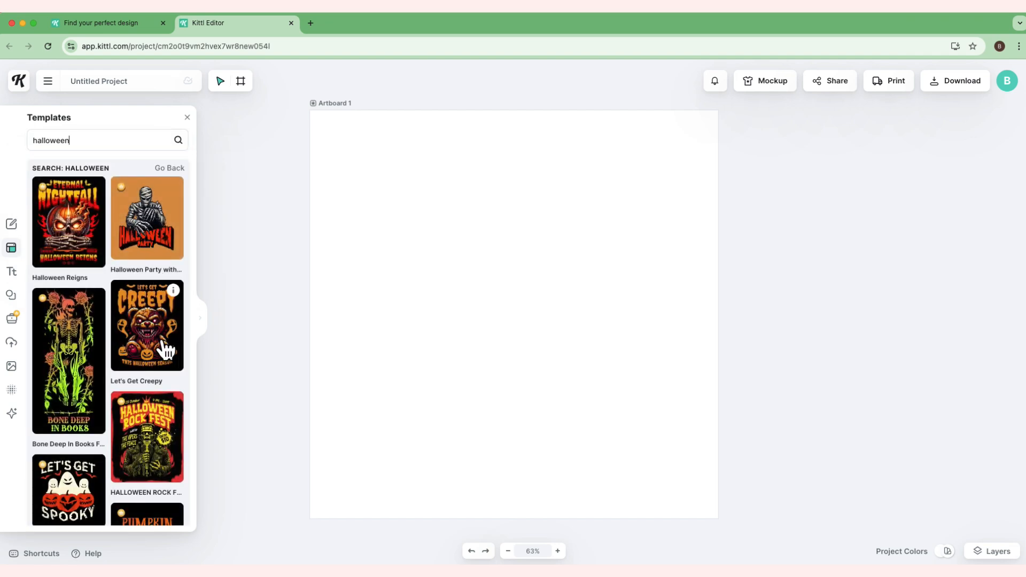
click(145, 341)
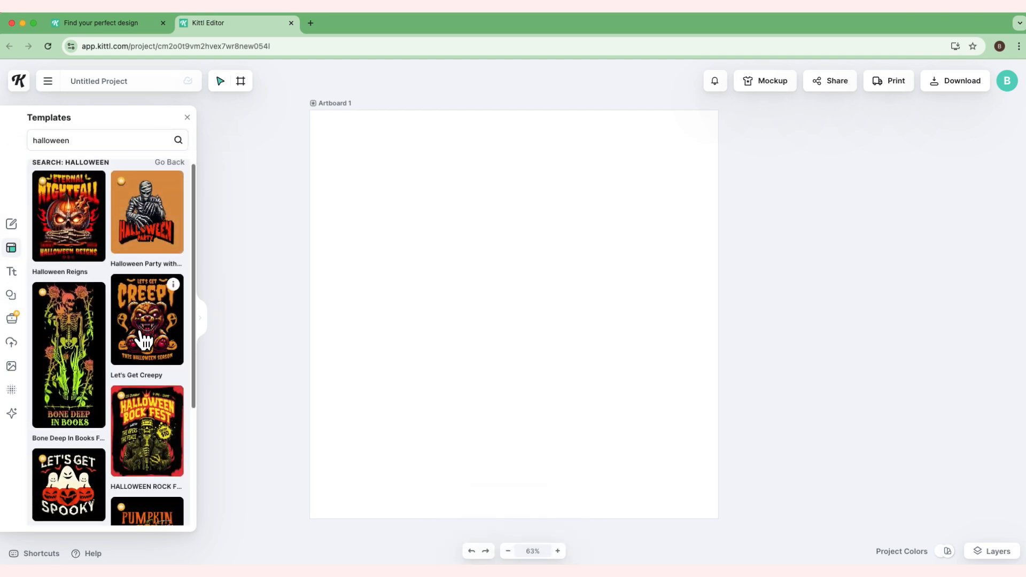
scroll(145, 341, down, 5)
click(78, 288)
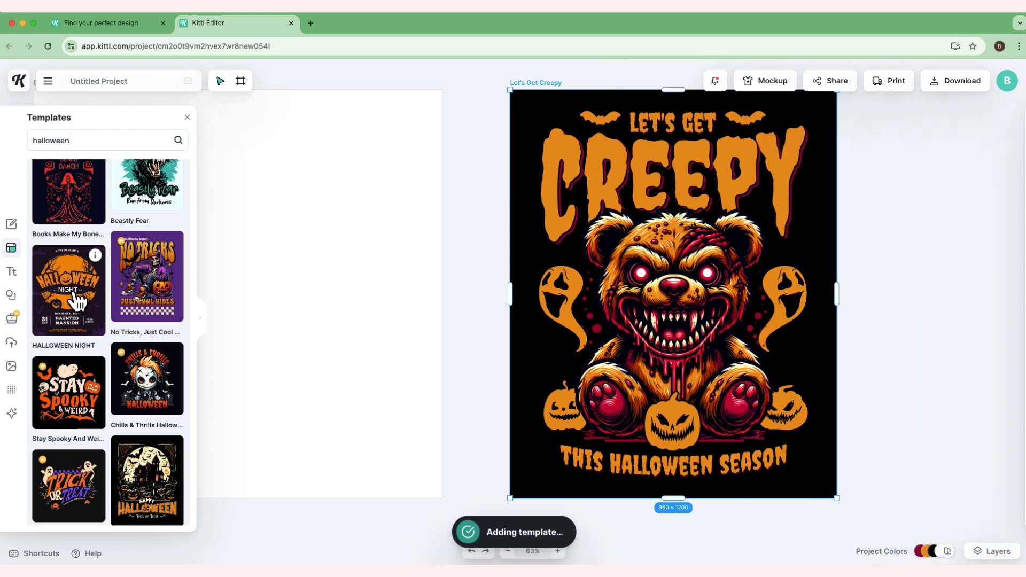
scroll(120, 321, down, 4)
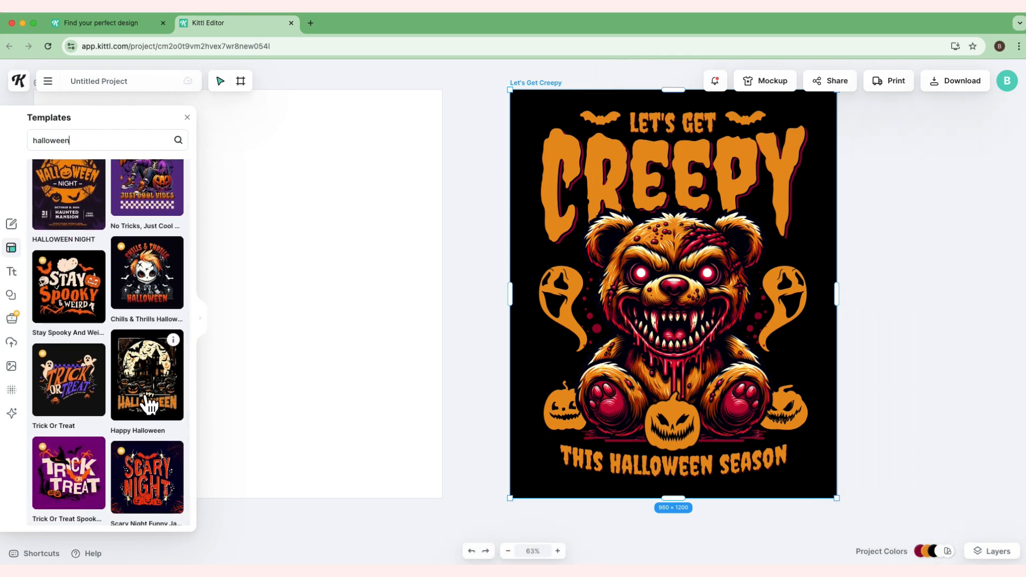
click(149, 402)
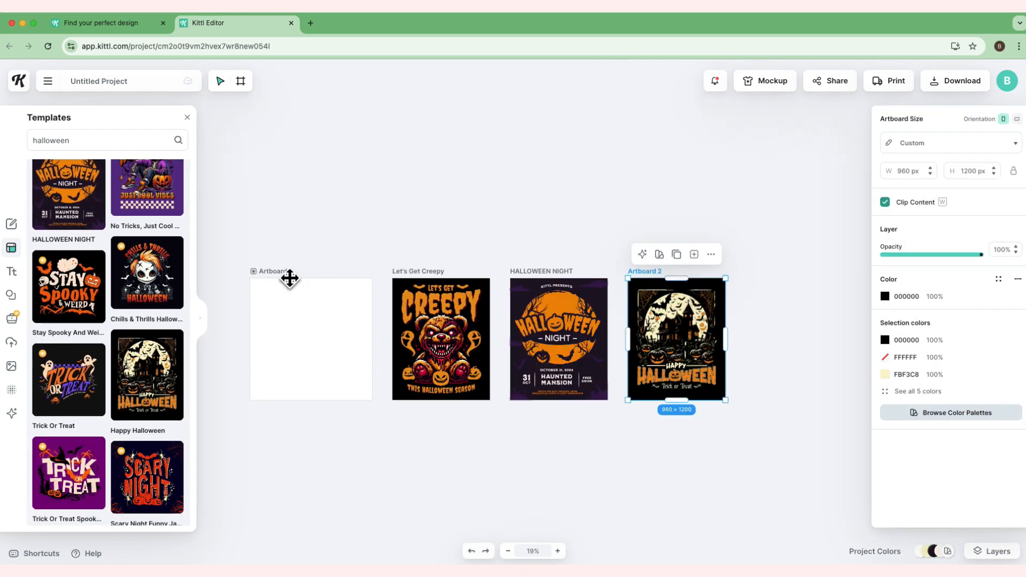
Step: Show the Layers list, collapse the Artboard 2 group and deselect it
click(995, 552)
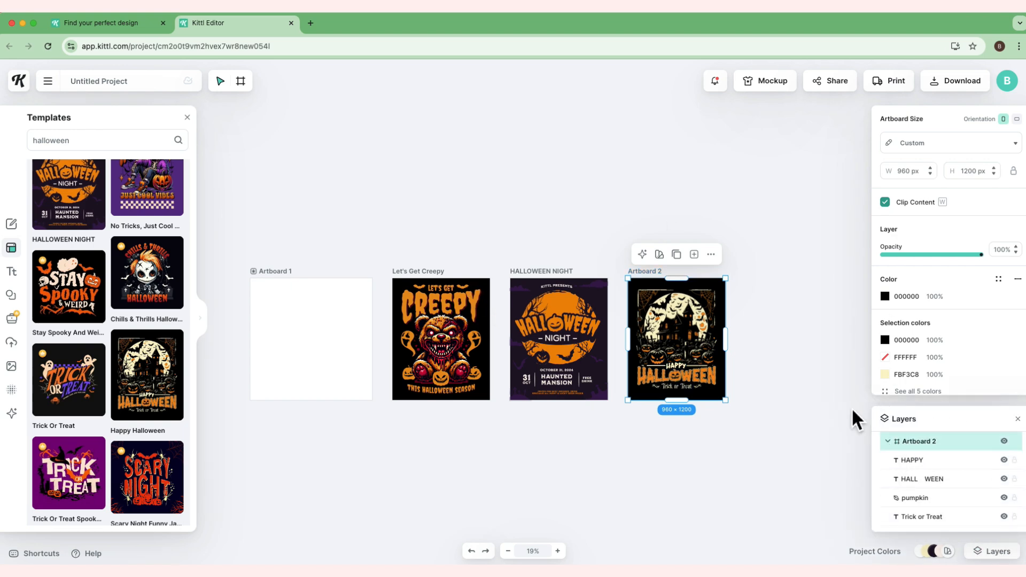
click(888, 441)
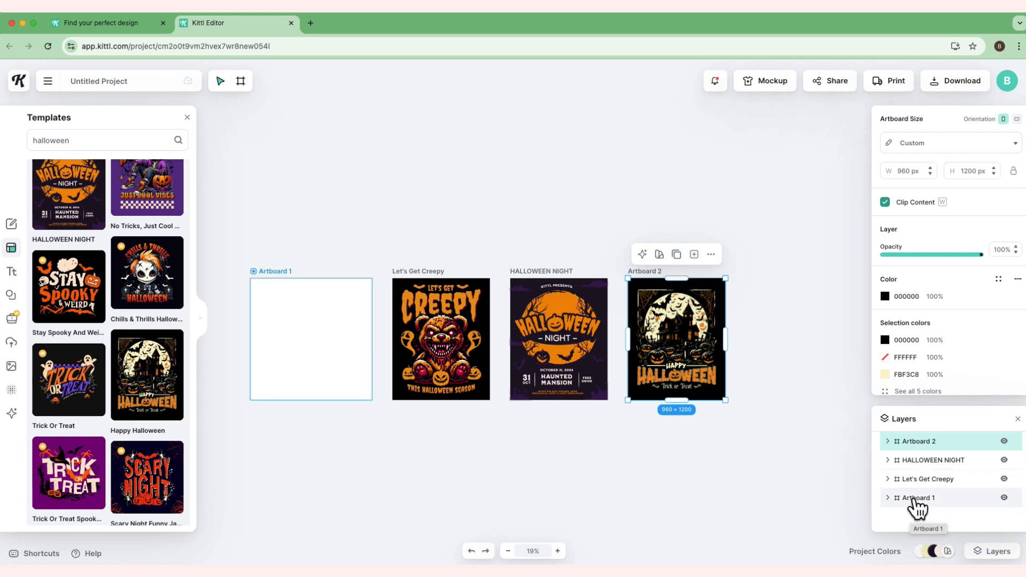
click(759, 344)
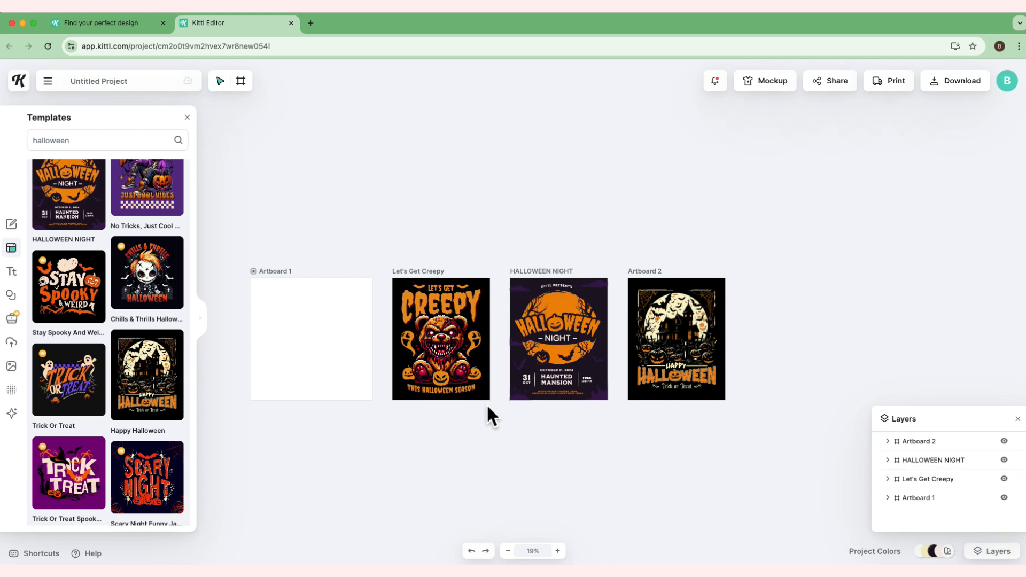
Step: Set Artboard 1's Background layer to near-black 060606
click(285, 278)
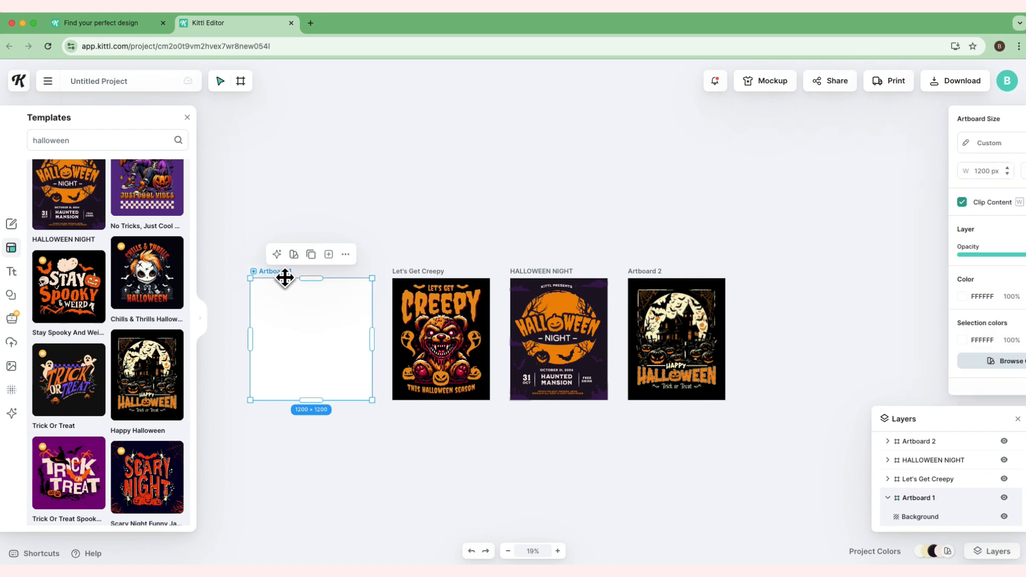
click(888, 498)
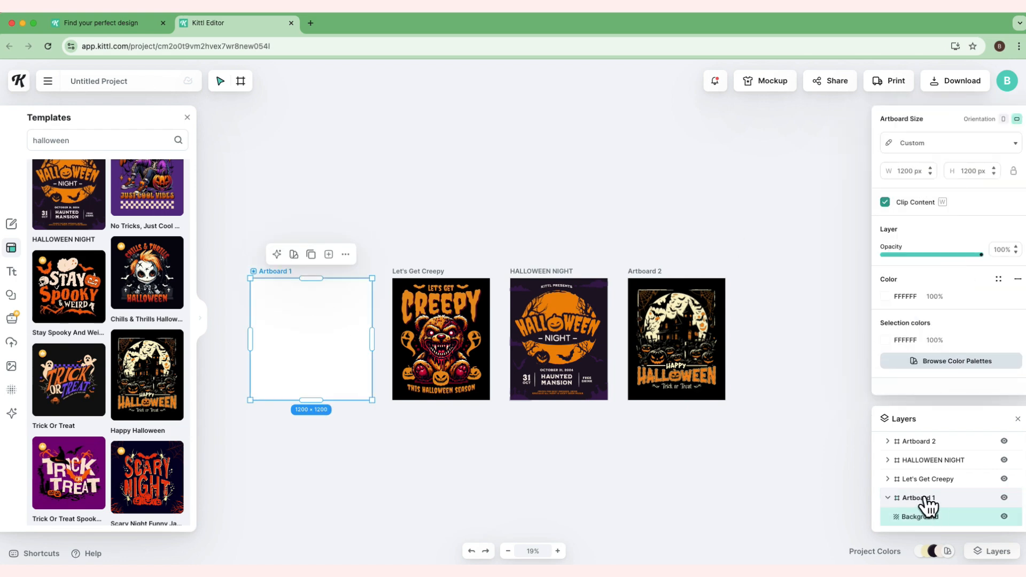
click(922, 518)
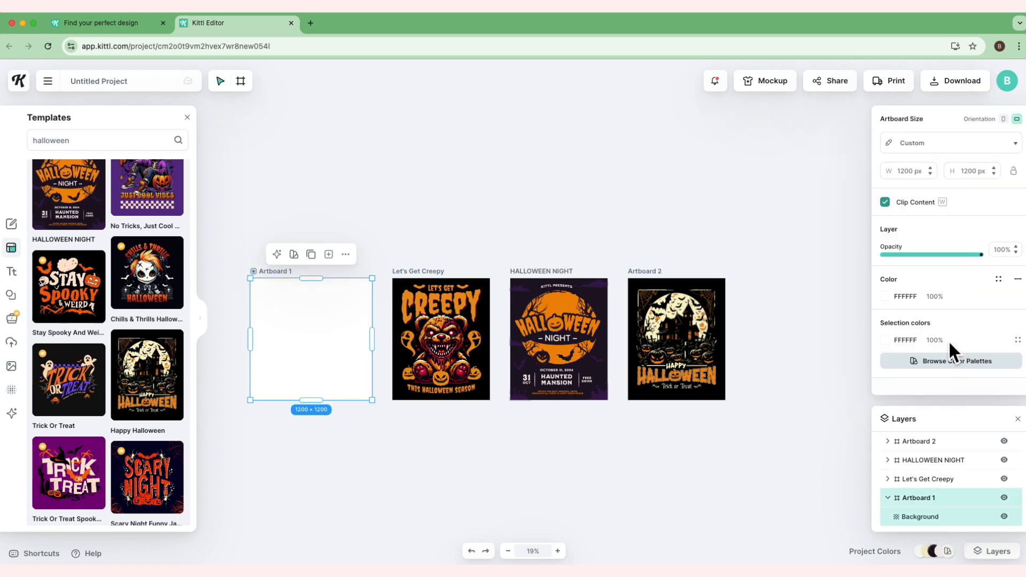
click(885, 296)
click(735, 425)
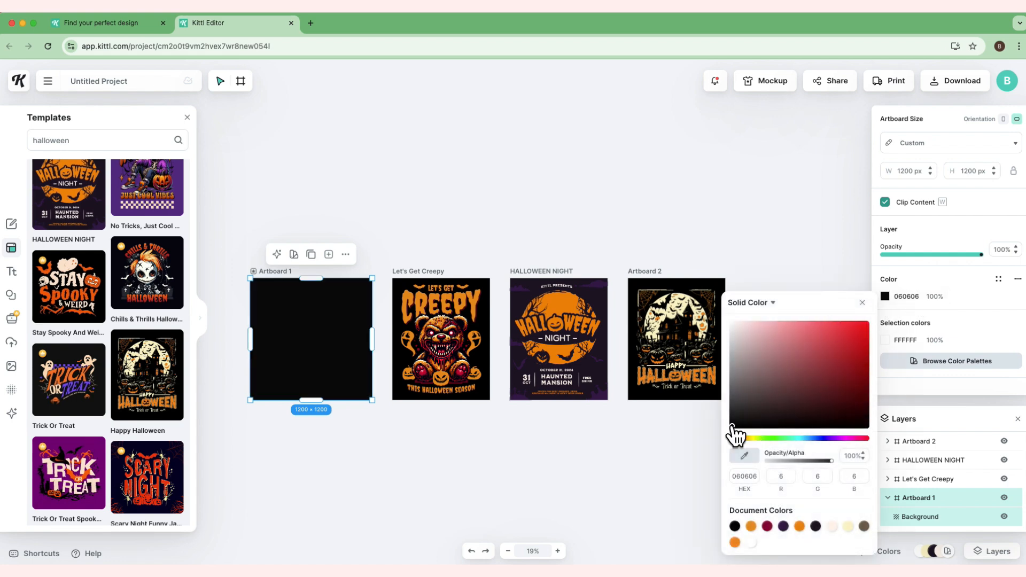
click(675, 439)
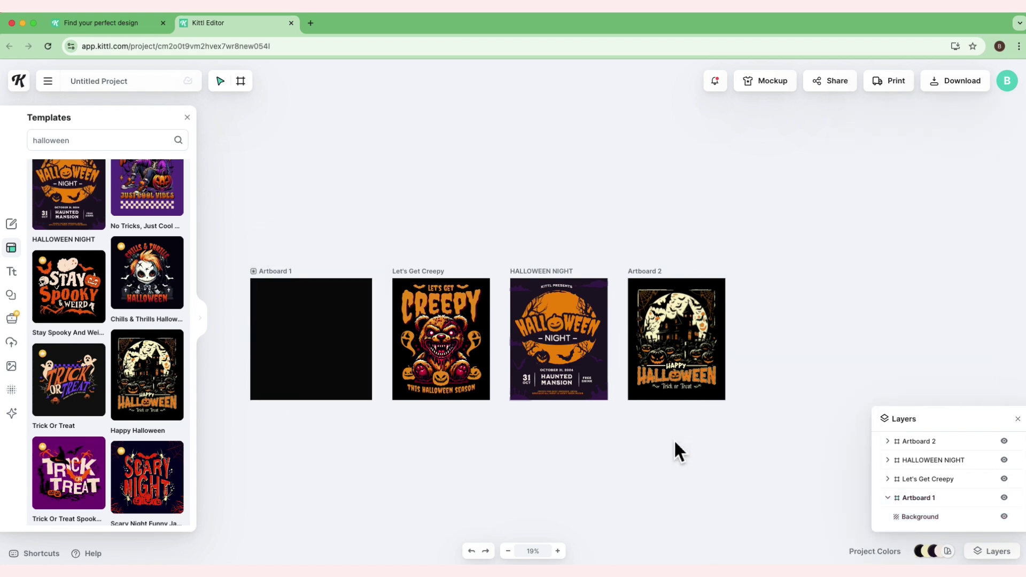
Step: Paste the HALLOWEEN NIGHT moon into the blank first artboard, allowing clipboard access
click(572, 311)
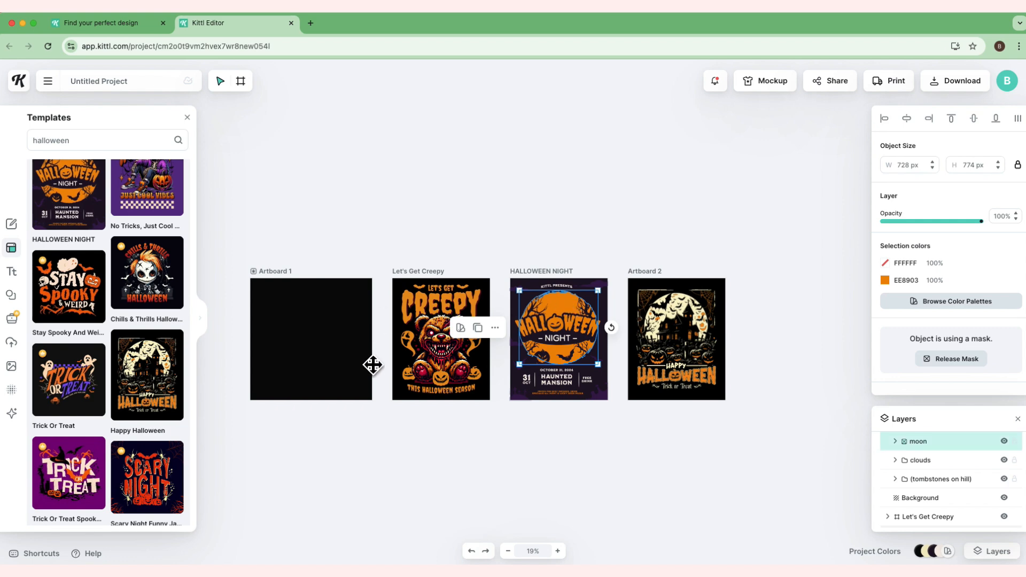
click(349, 363)
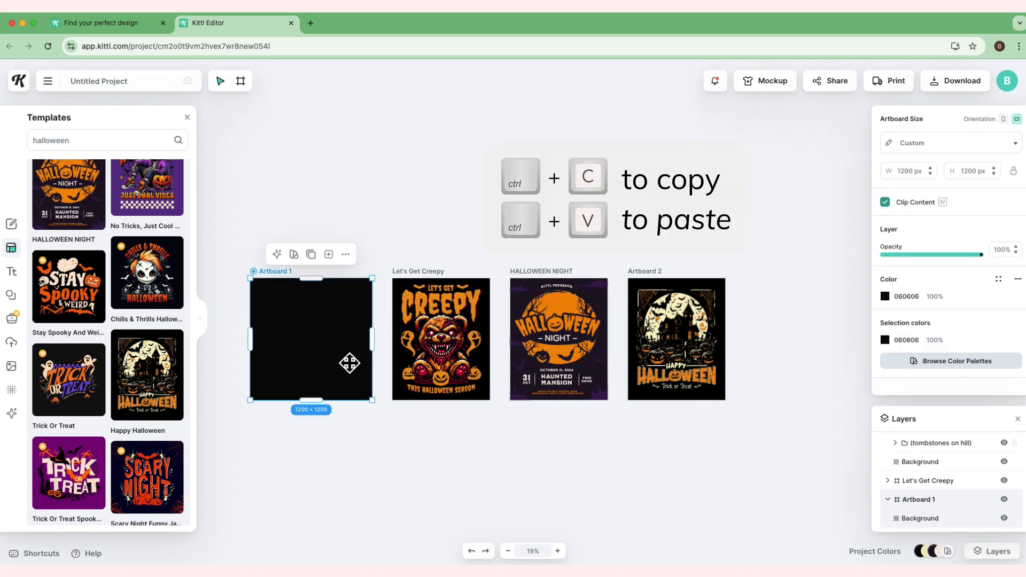
key(ctrl+v)
click(204, 128)
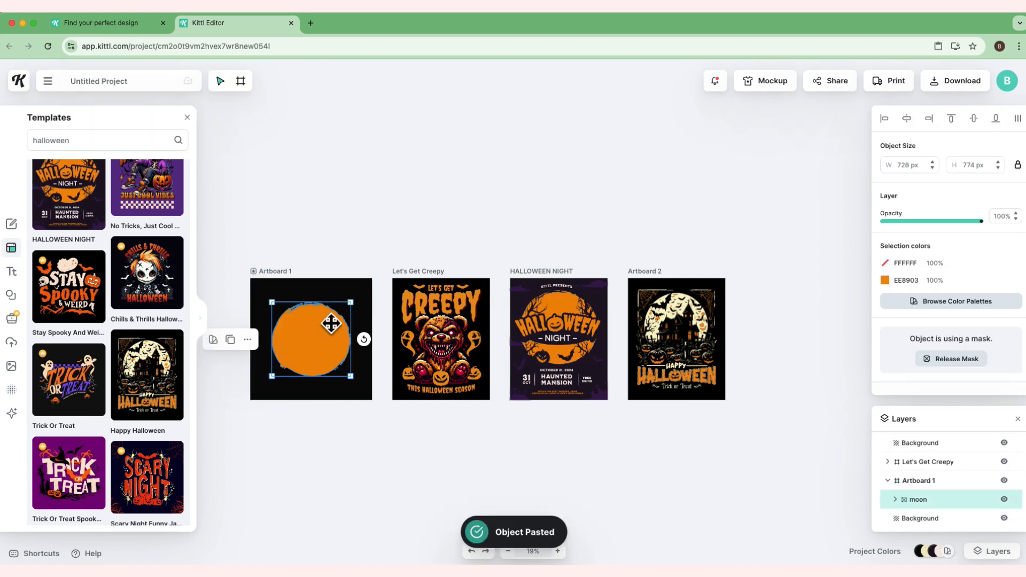
Step: Alt-drag a copy of the Let's Get Creepy bear doll onto the moon and shrink it to fit
click(445, 346)
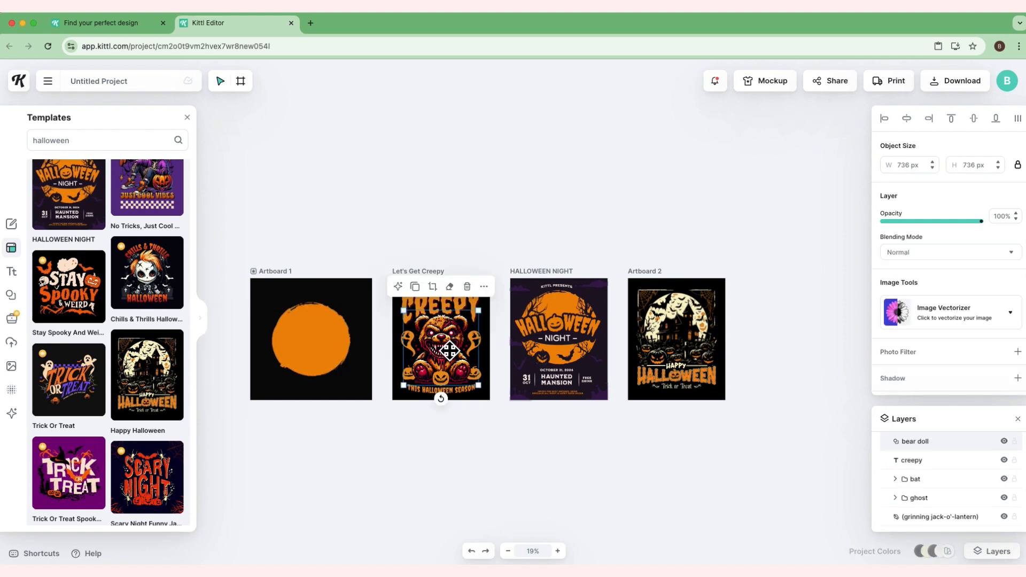
drag(445, 347, 321, 356)
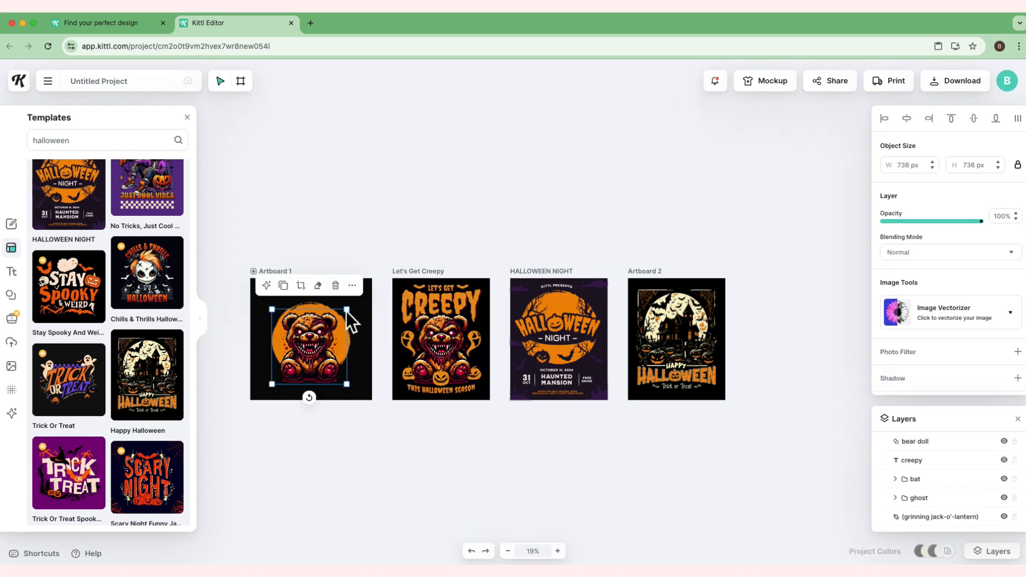
drag(361, 314, 312, 345)
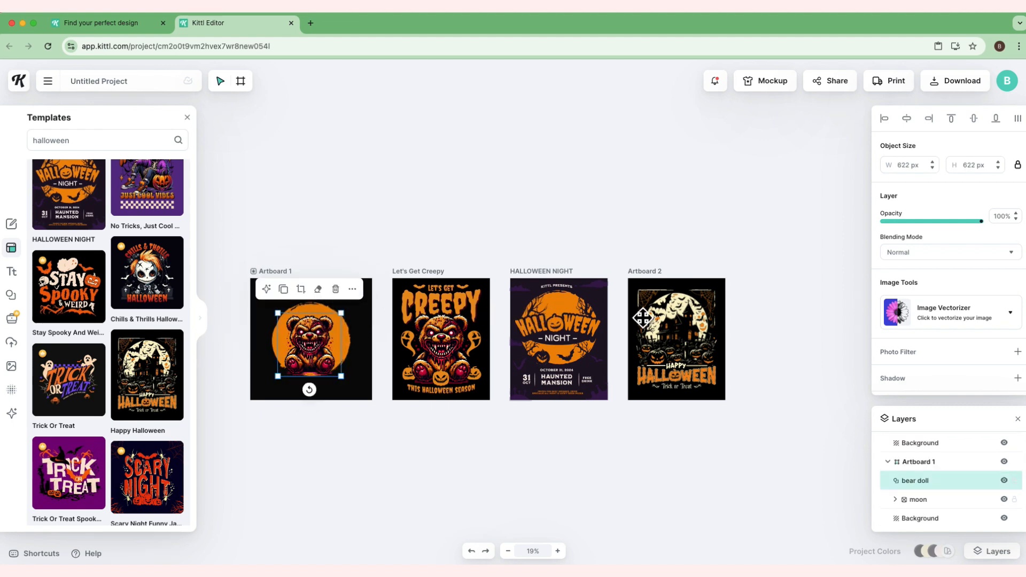
click(688, 316)
Step: Copy the HALLOWEEN NIGHT trees and move the duplicate onto Artboard 1 around the bear
click(538, 320)
key(ctrl+c)
key(ctrl+v)
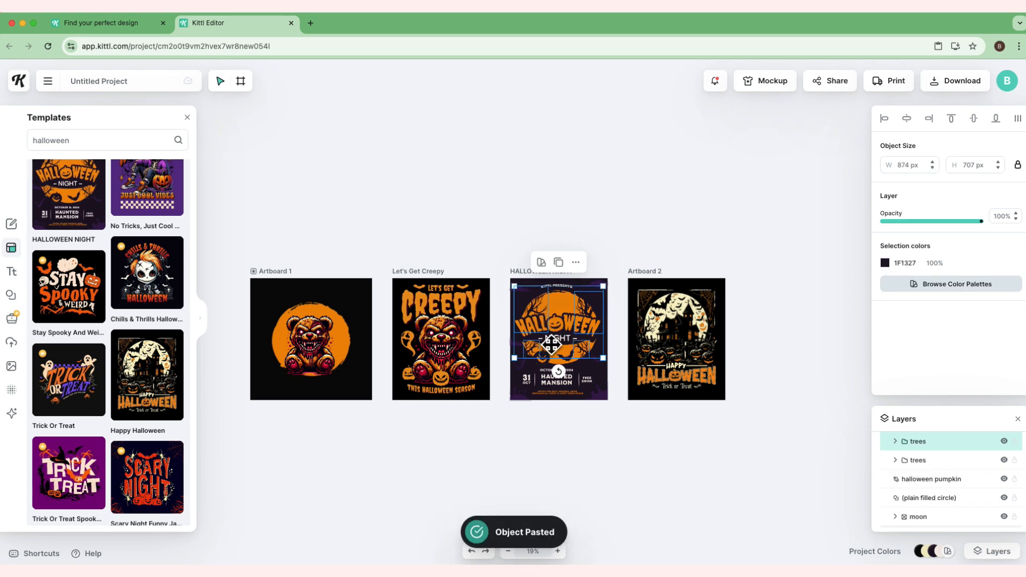
drag(545, 313, 299, 331)
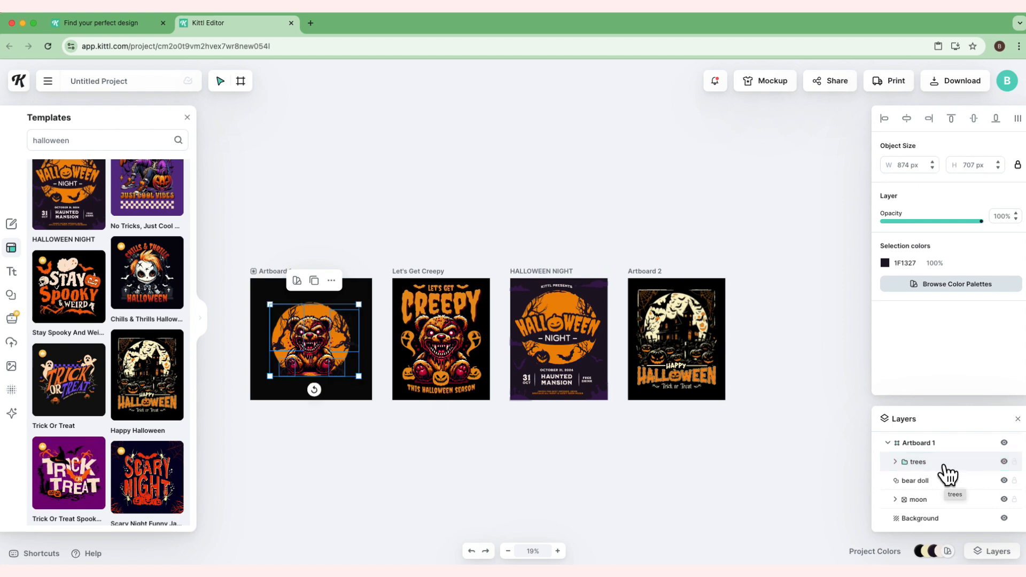
Step: Reorder the trees layer to sit between the bear doll and the moon
click(896, 462)
scroll(939, 465, down, 1)
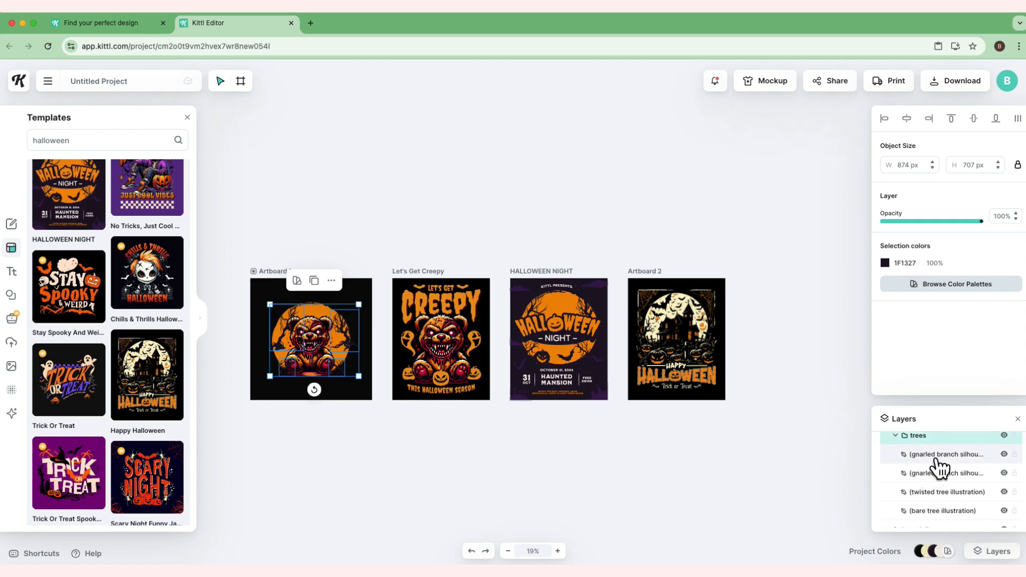
click(896, 437)
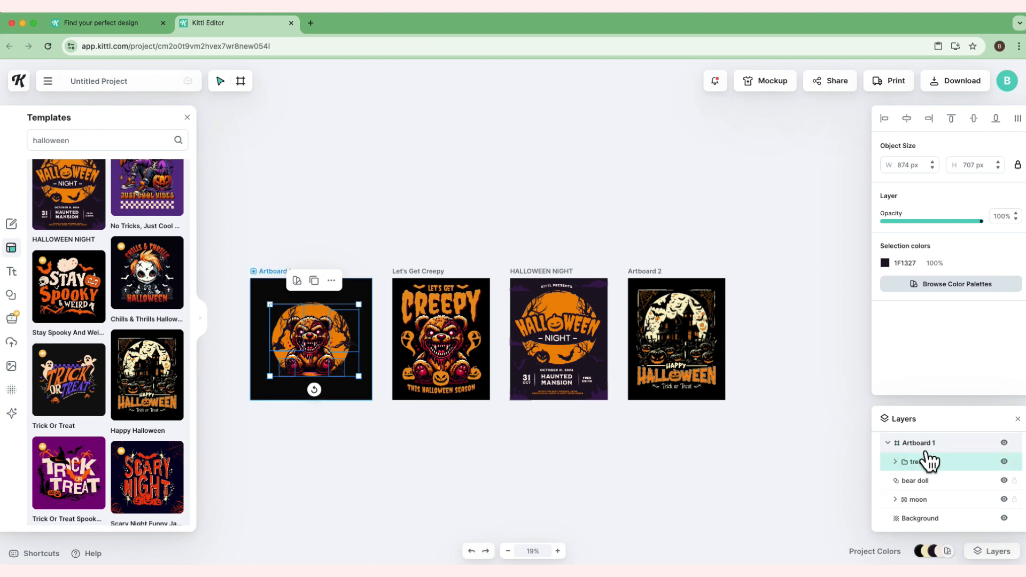
drag(922, 464, 942, 501)
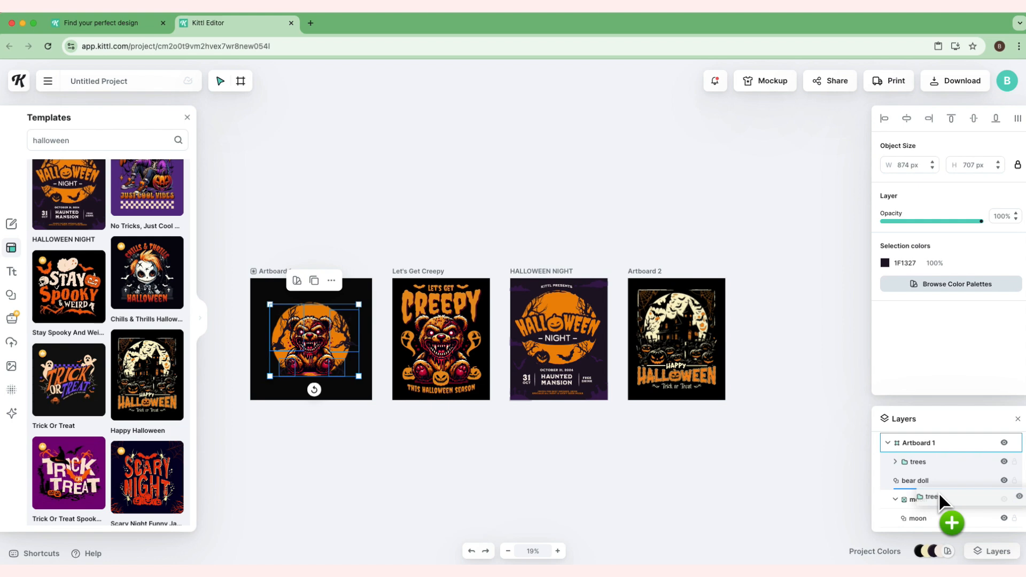
drag(939, 491, 939, 492)
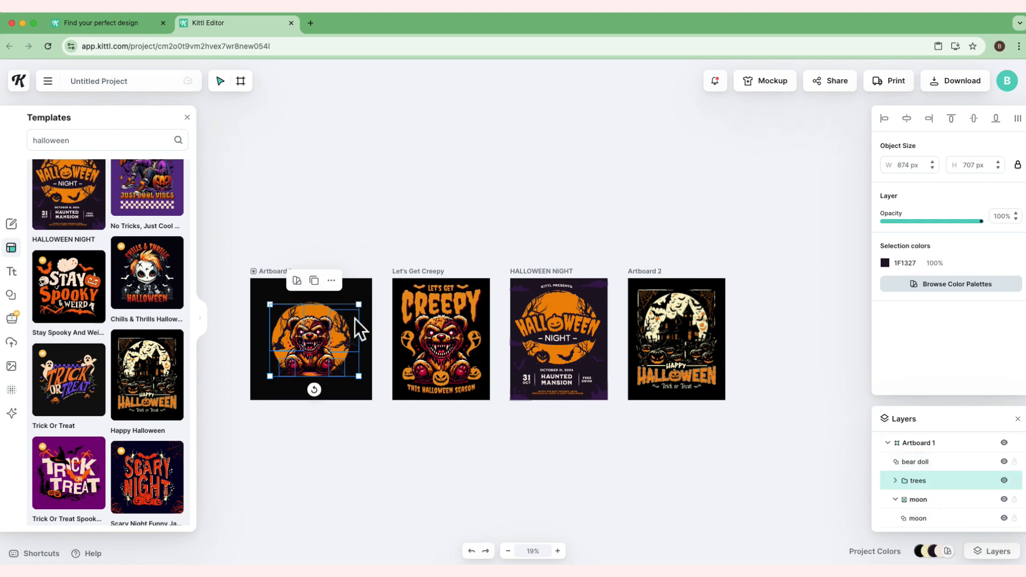
scroll(900, 470, down, 1)
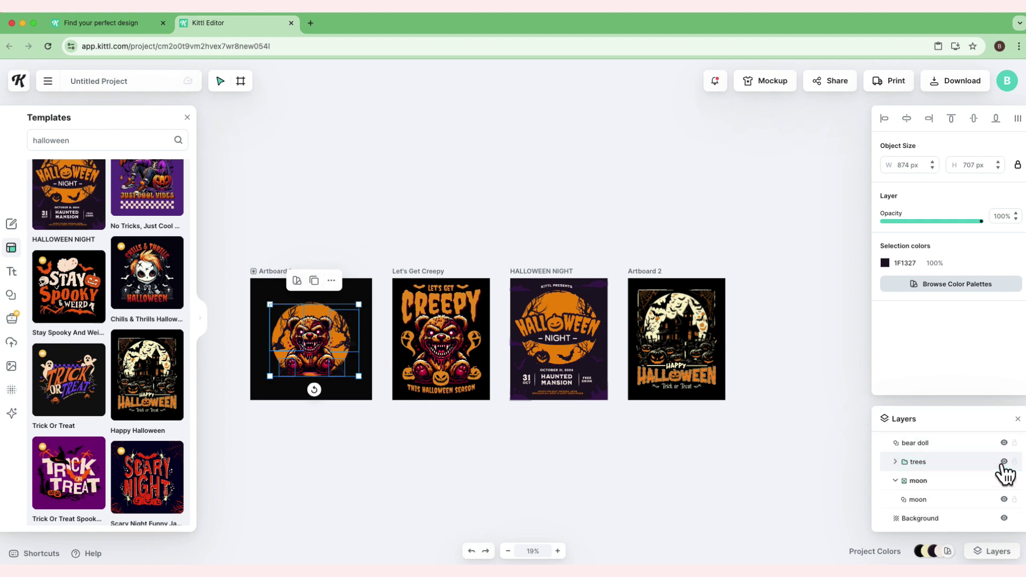
click(930, 470)
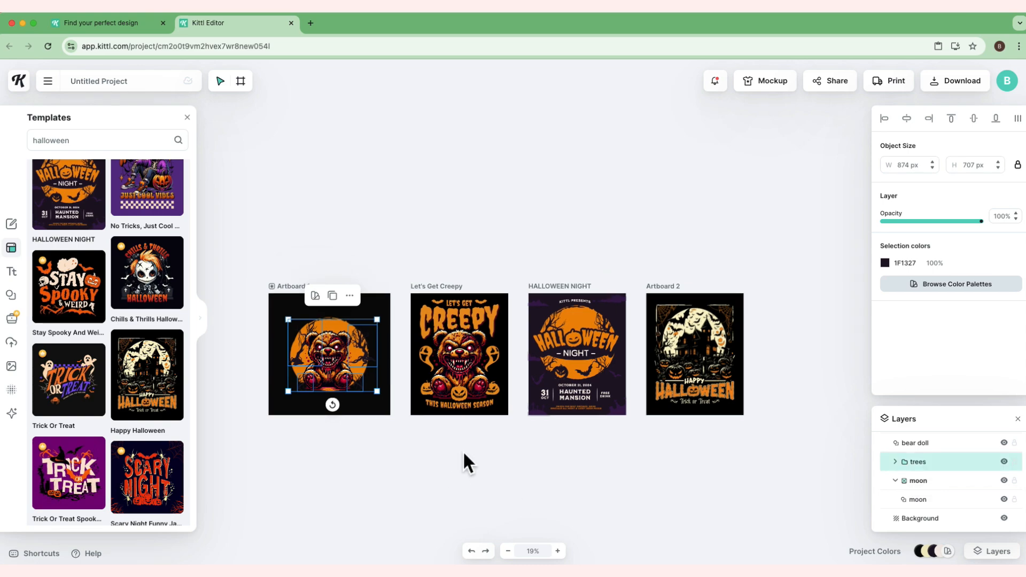
click(464, 451)
scroll(465, 451, up, 5)
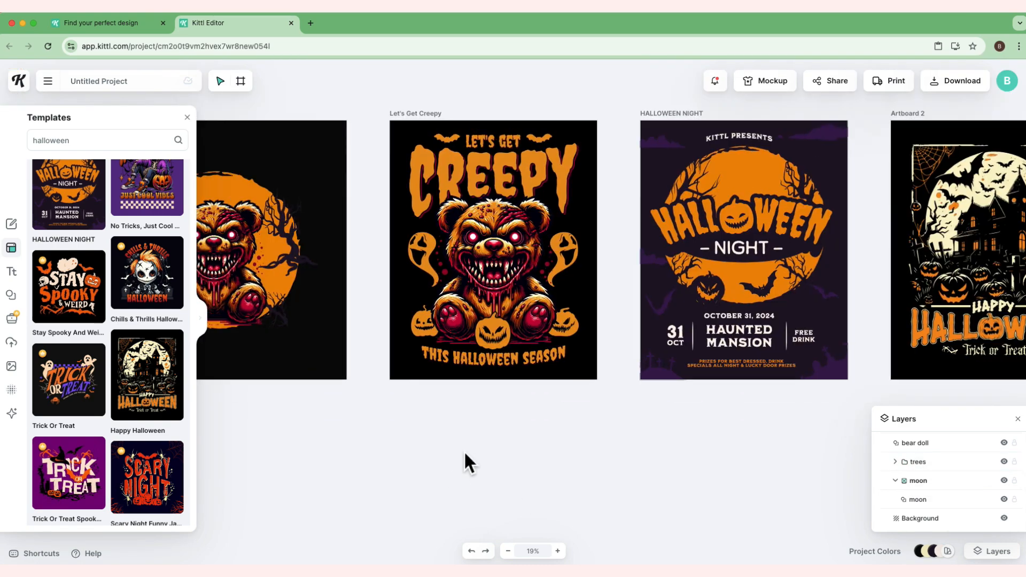
scroll(464, 451, left, 4)
scroll(464, 451, up, 4)
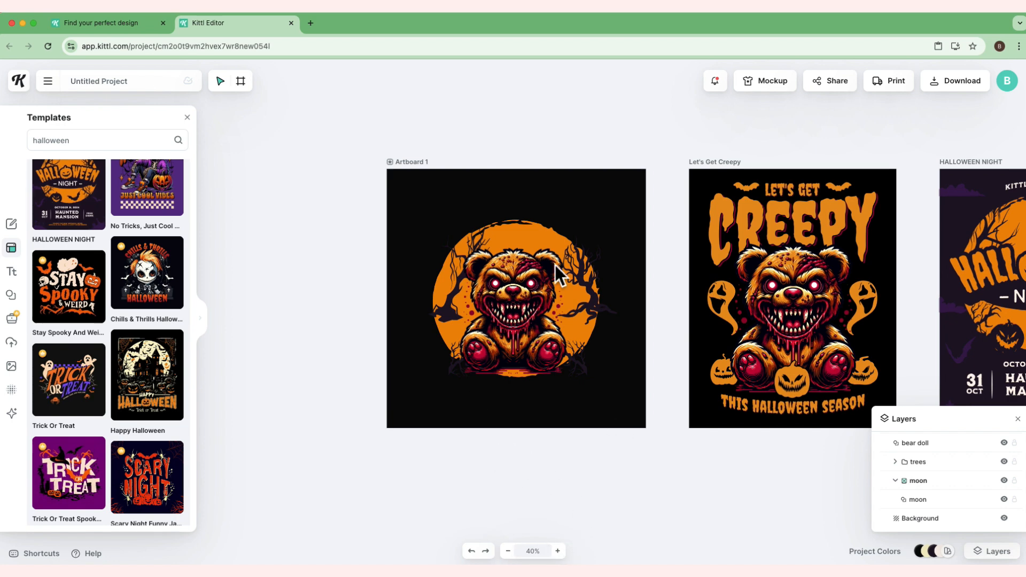
Step: Ungroup the trees, tilt the right tree to the moon's edge and make it near-black
right_click(597, 282)
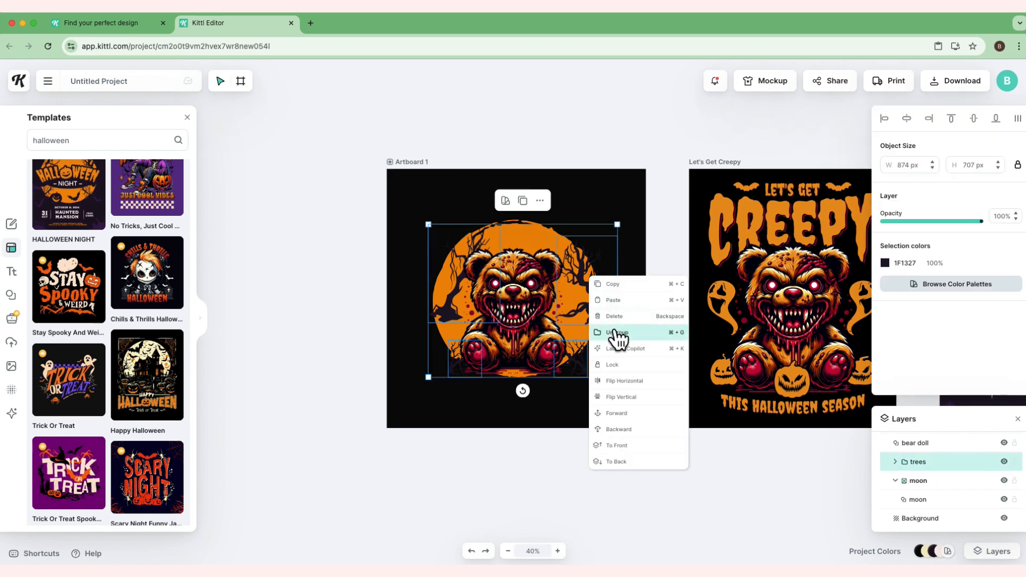
click(618, 332)
click(590, 297)
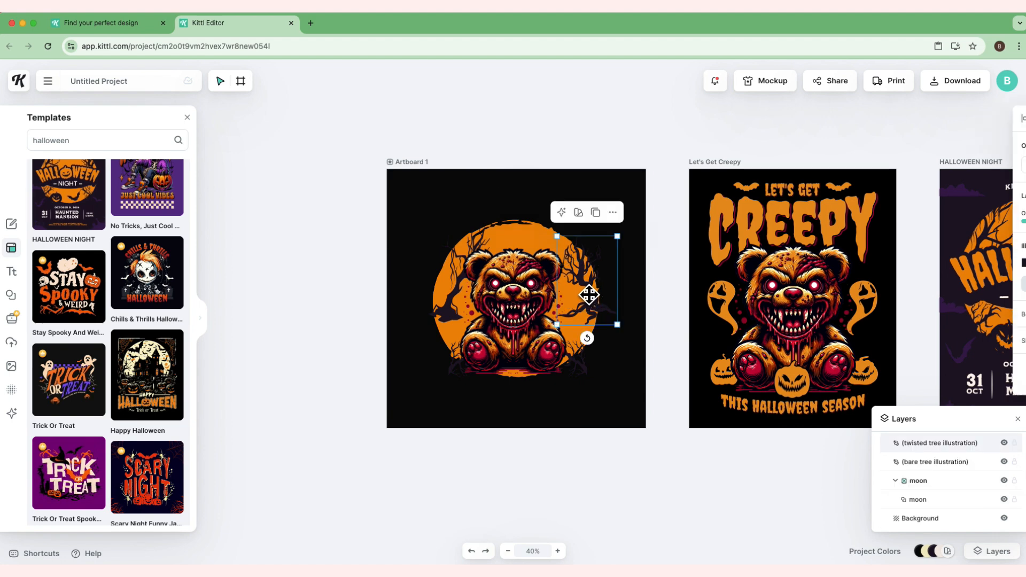
drag(586, 337, 621, 356)
drag(599, 289, 633, 311)
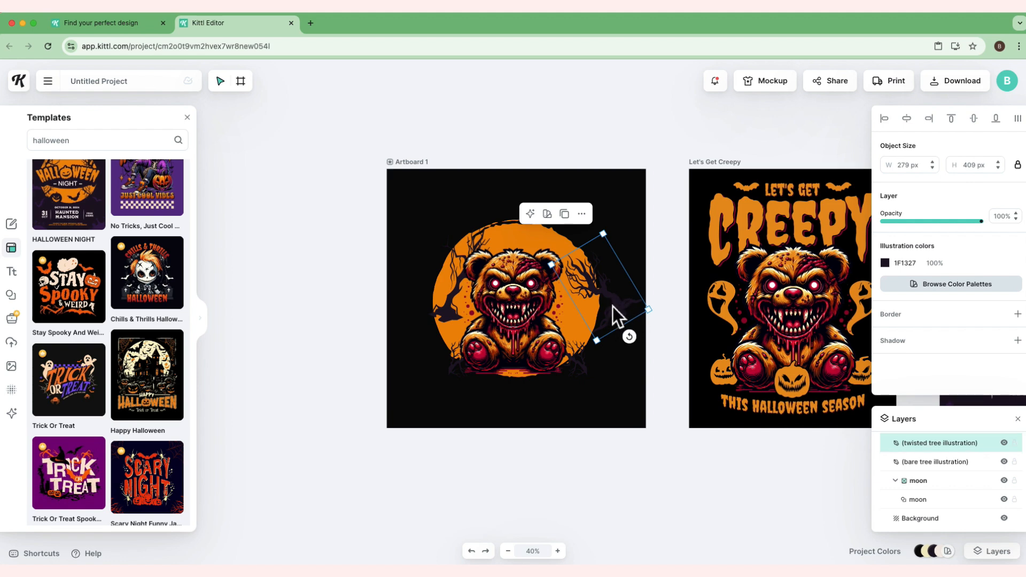
click(885, 263)
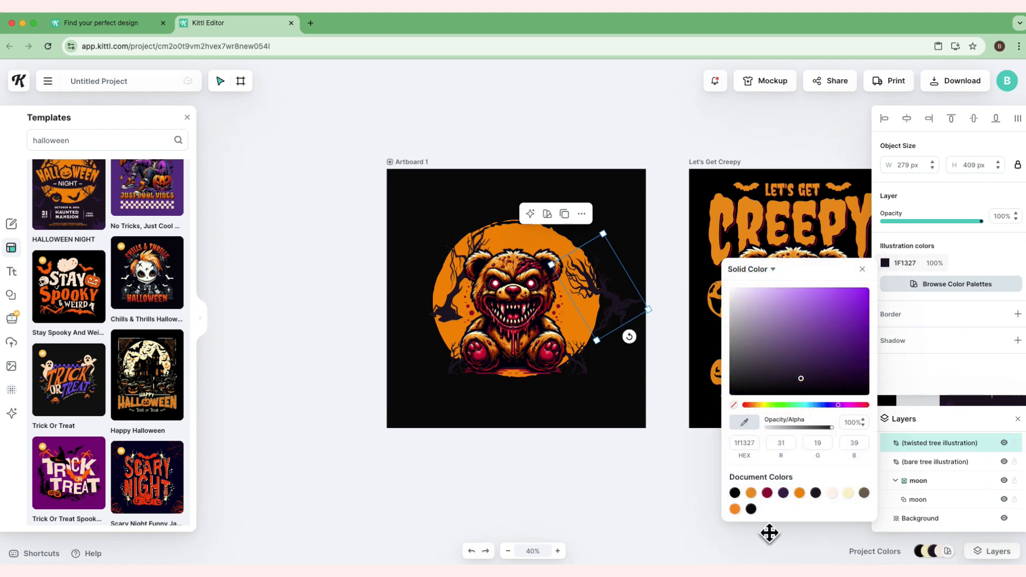
click(783, 493)
click(751, 510)
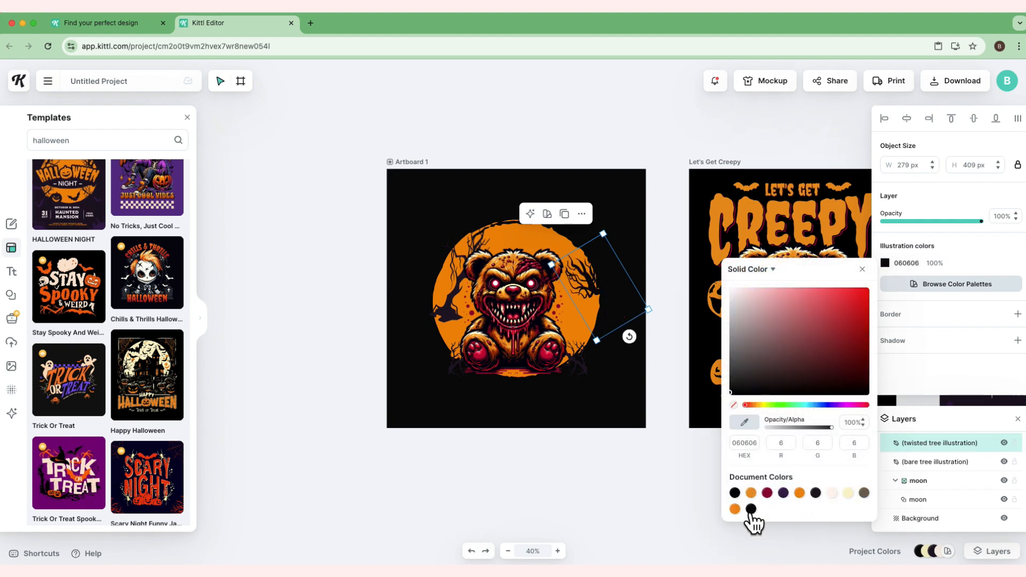
Step: Move the small branch up, recolour it near-black and nudge the left tree
click(581, 365)
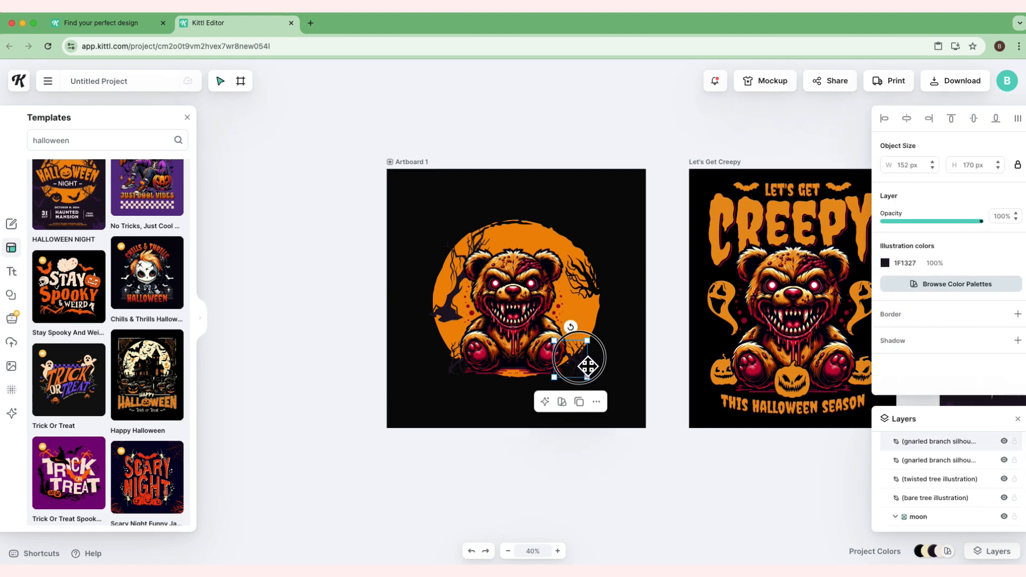
drag(599, 355, 593, 340)
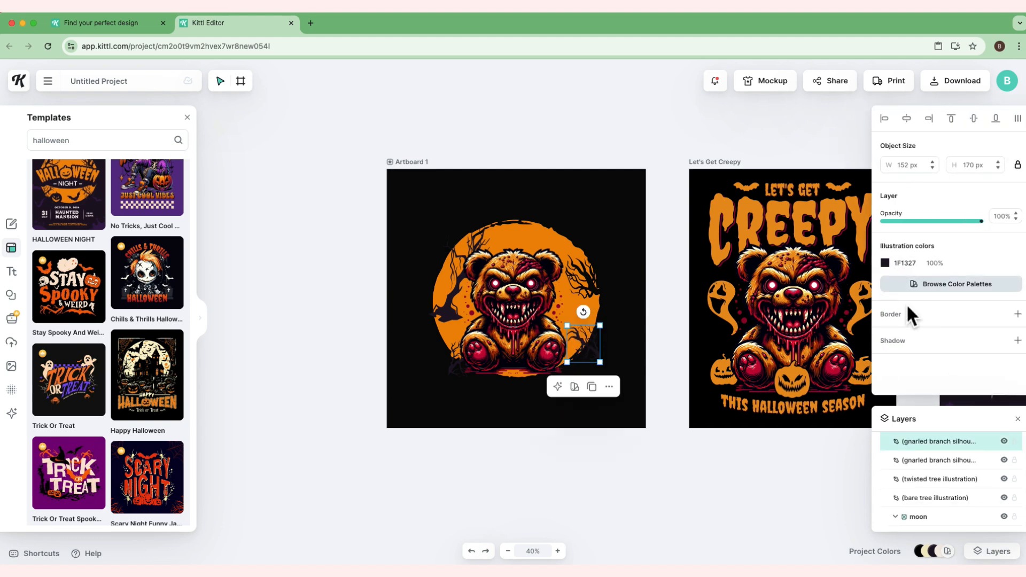
click(886, 263)
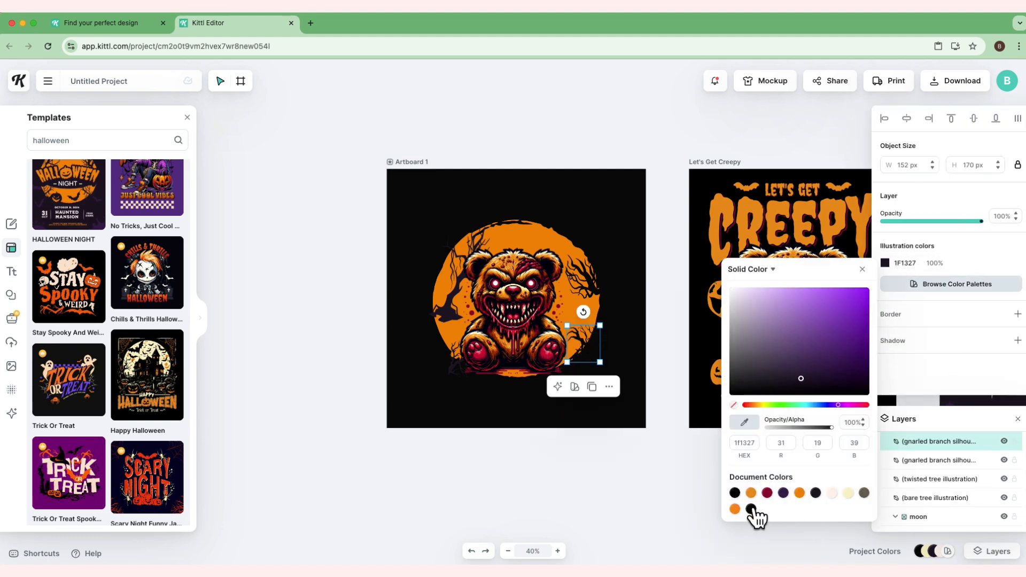
click(751, 510)
click(453, 310)
drag(453, 311, 429, 315)
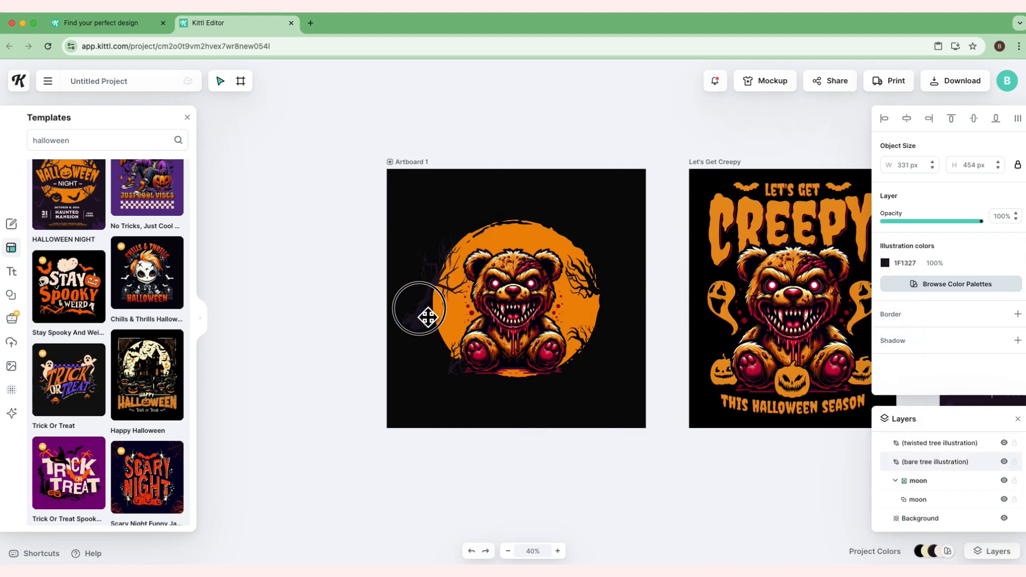
click(460, 369)
click(438, 349)
Step: Duplicate the Let's Get Creepy ghost pair onto Artboard 1 above the moon and ungroup it
click(873, 302)
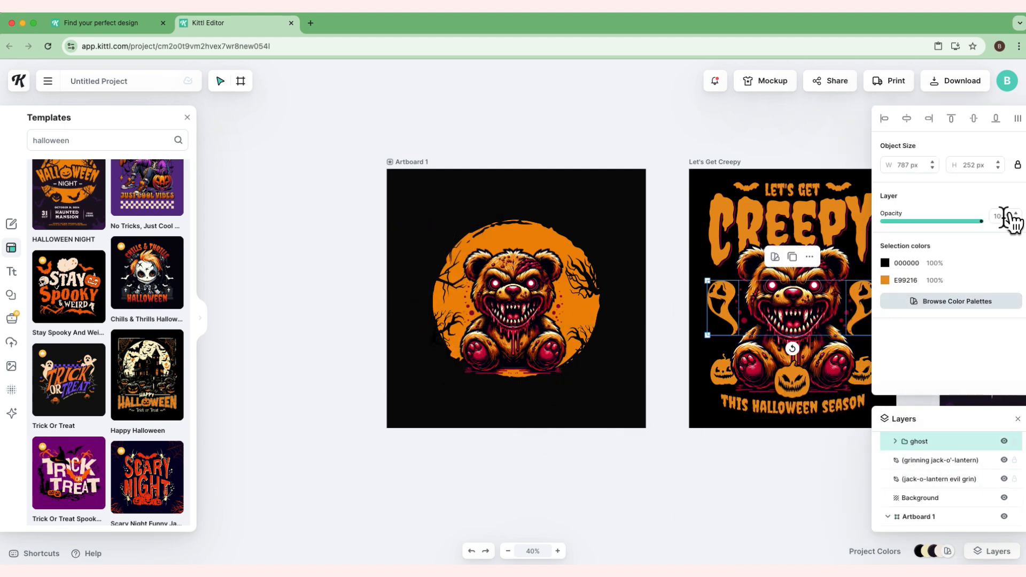
key(ctrl+v)
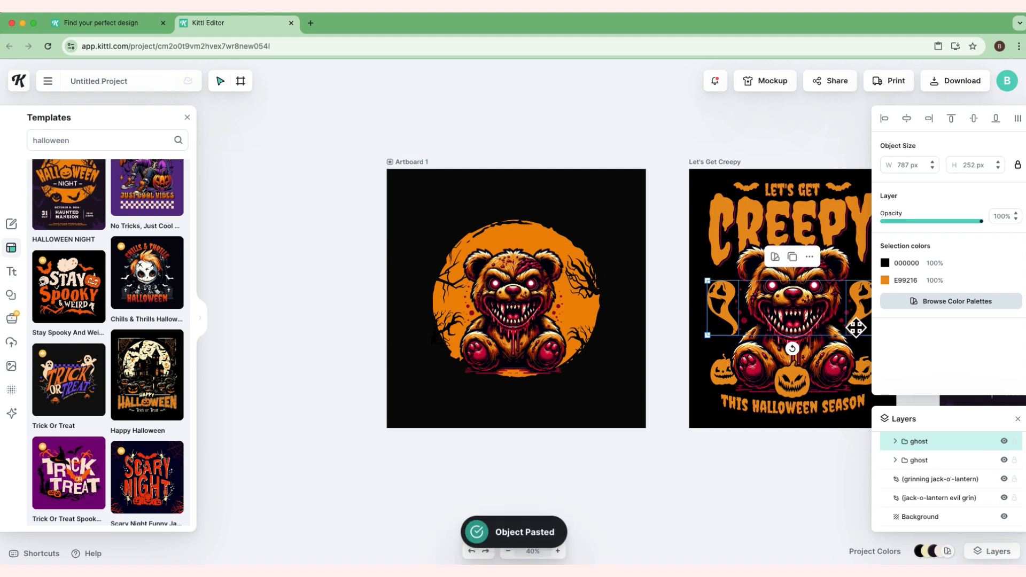
mouse_move(857, 327)
mouse_down()
mouse_move(576, 298)
mouse_move(586, 243)
mouse_up()
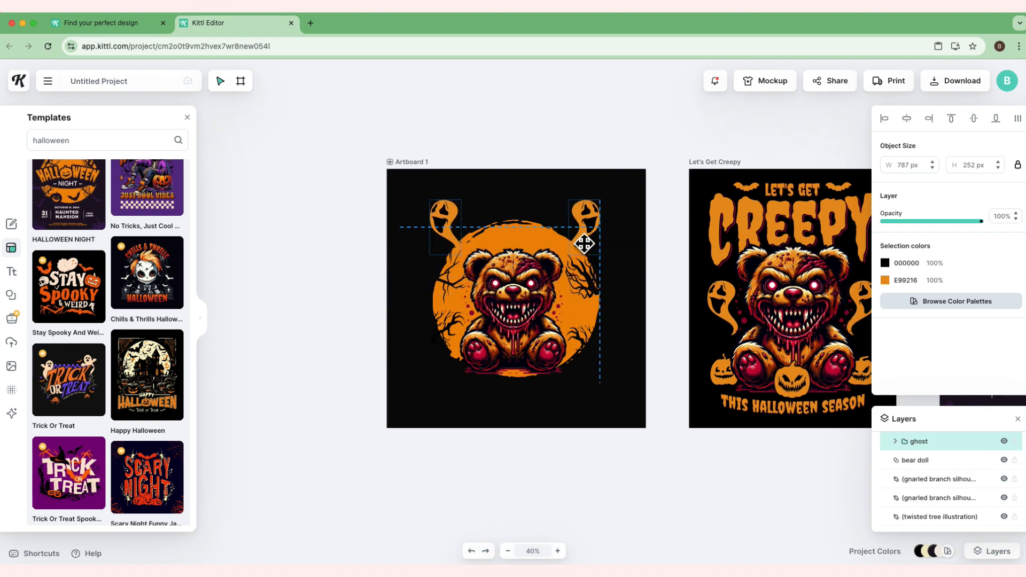
right_click(585, 244)
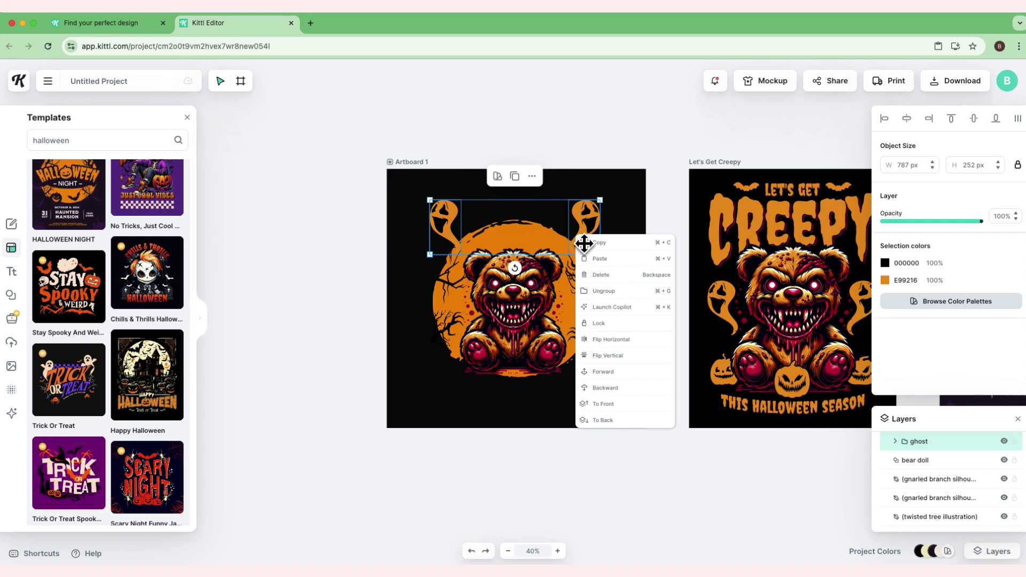
click(620, 293)
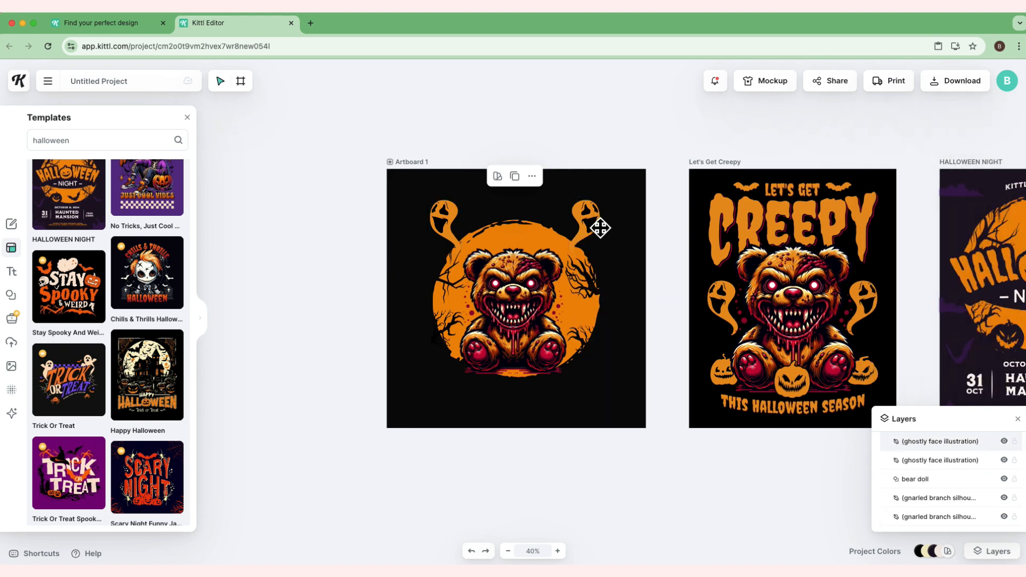
Step: Place the right ghost beside the moon and recolour it the brighter F38C16 orange
drag(590, 221, 623, 298)
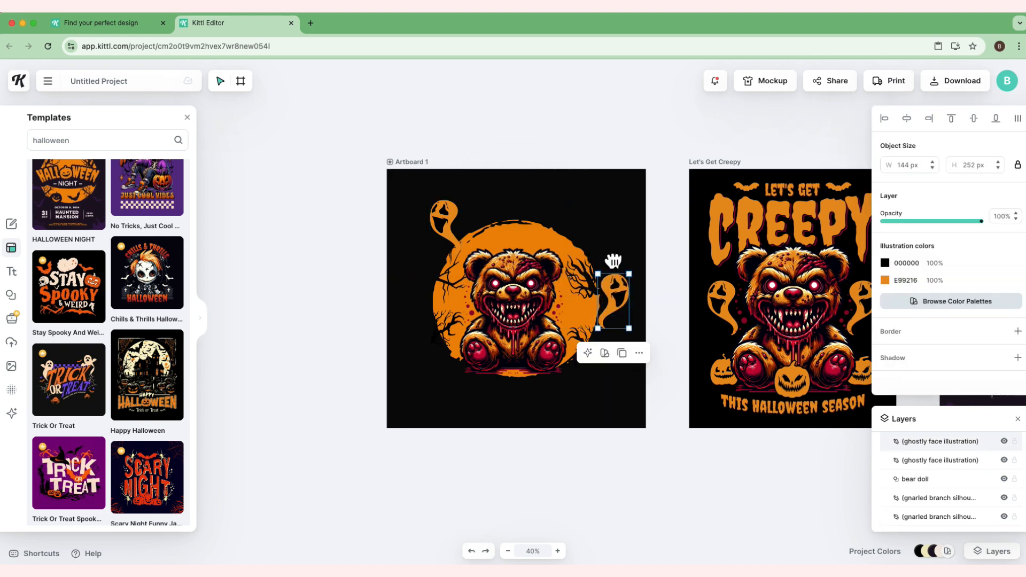
drag(624, 262, 624, 306)
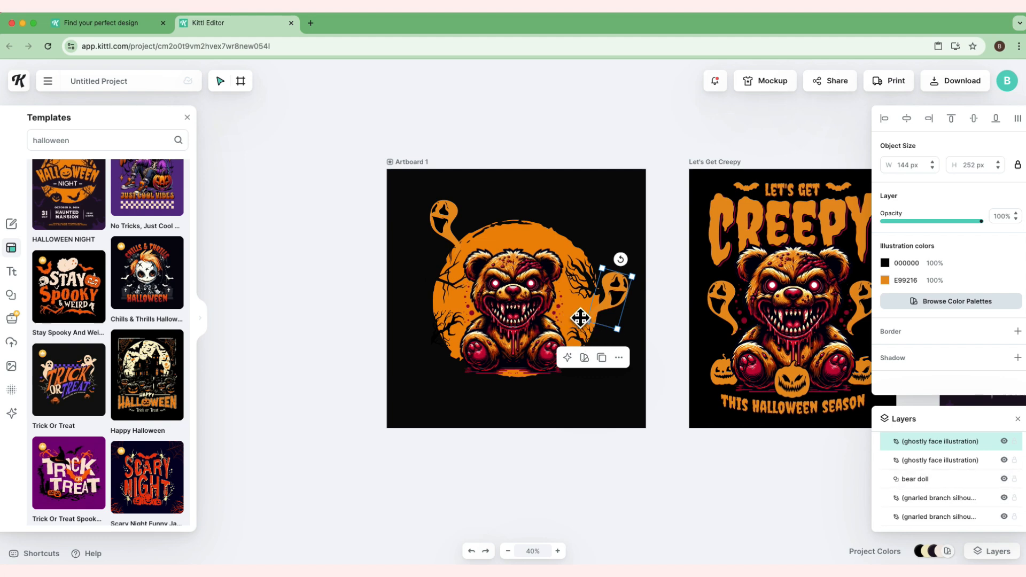
mouse_move(911, 280)
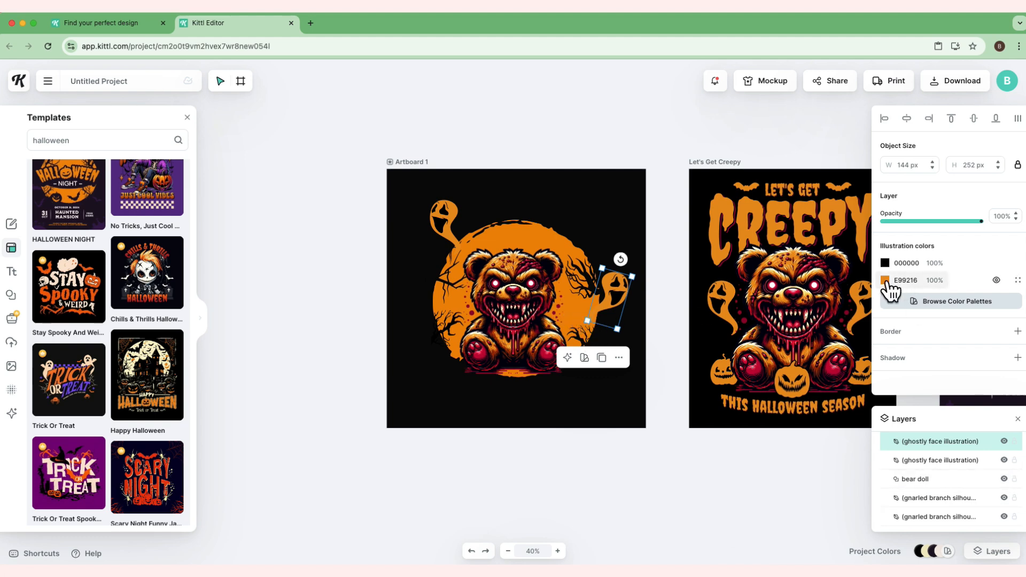
click(887, 281)
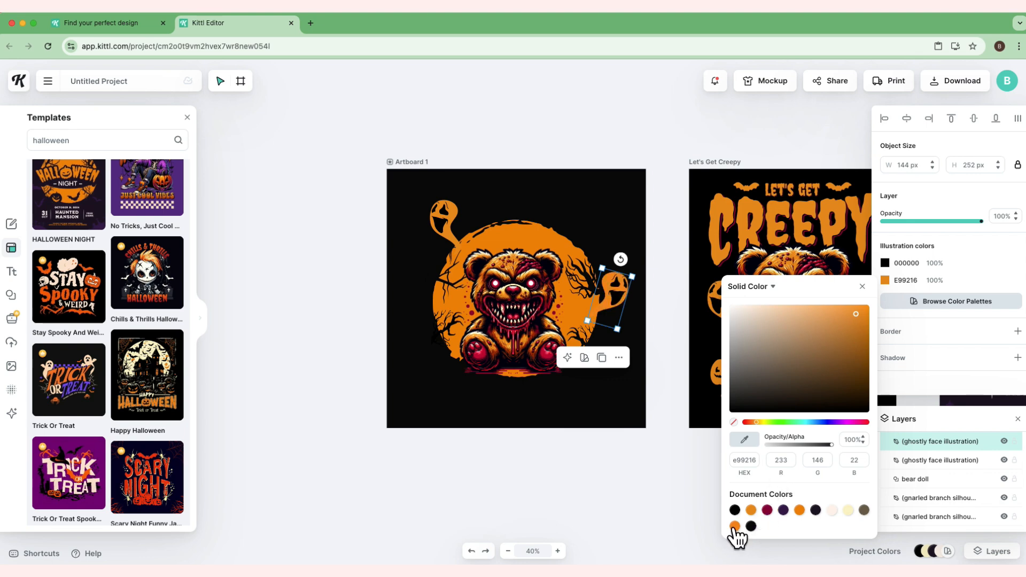
click(735, 527)
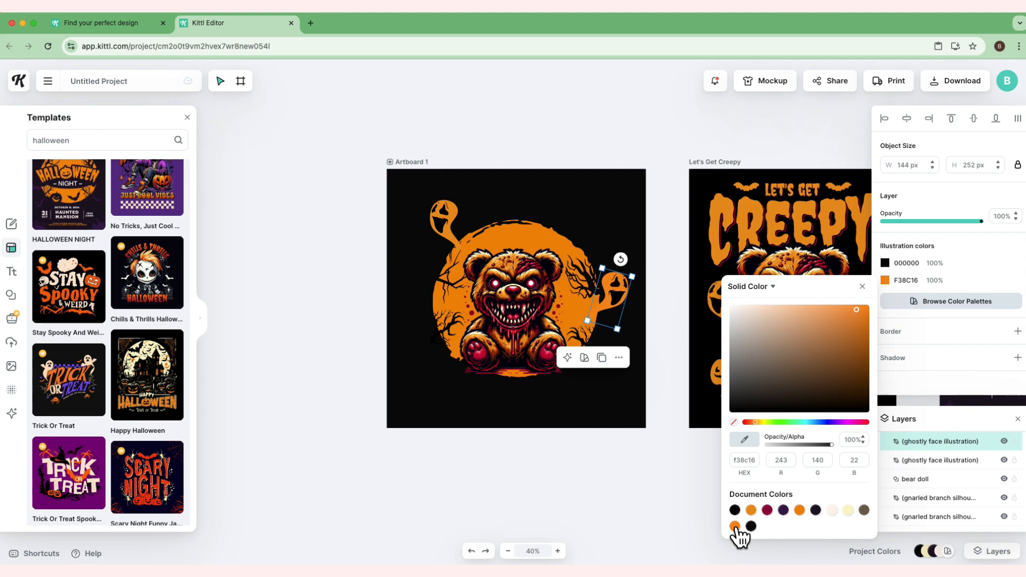
click(686, 490)
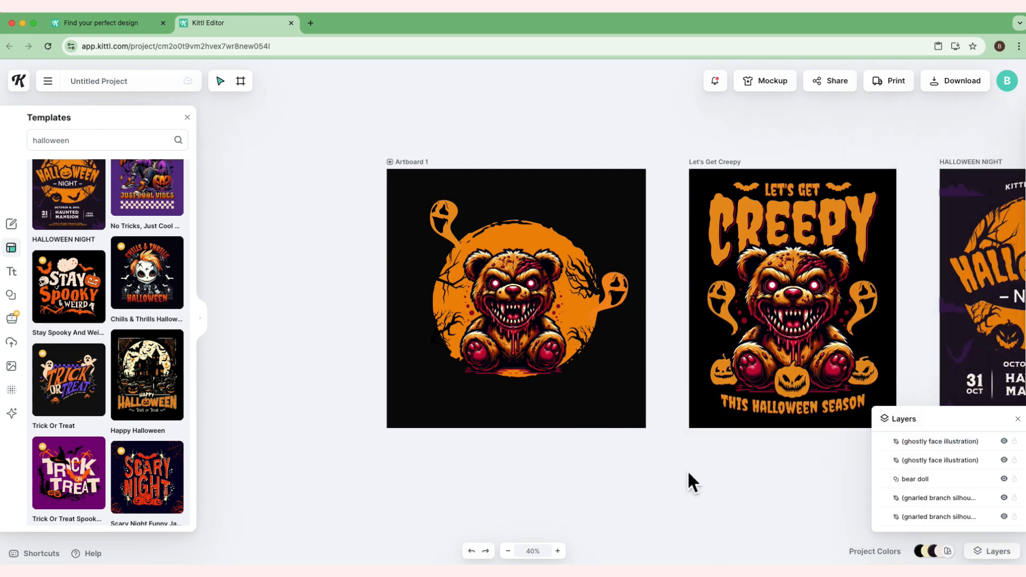
Step: Recolour the other ghost the brighter orange and move it toward the bottom right
click(448, 223)
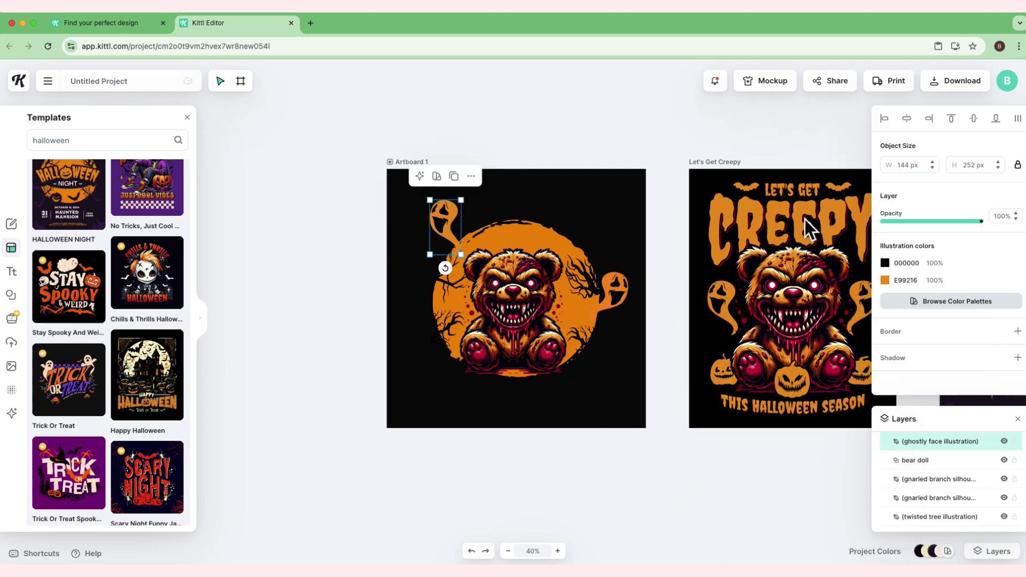
click(886, 281)
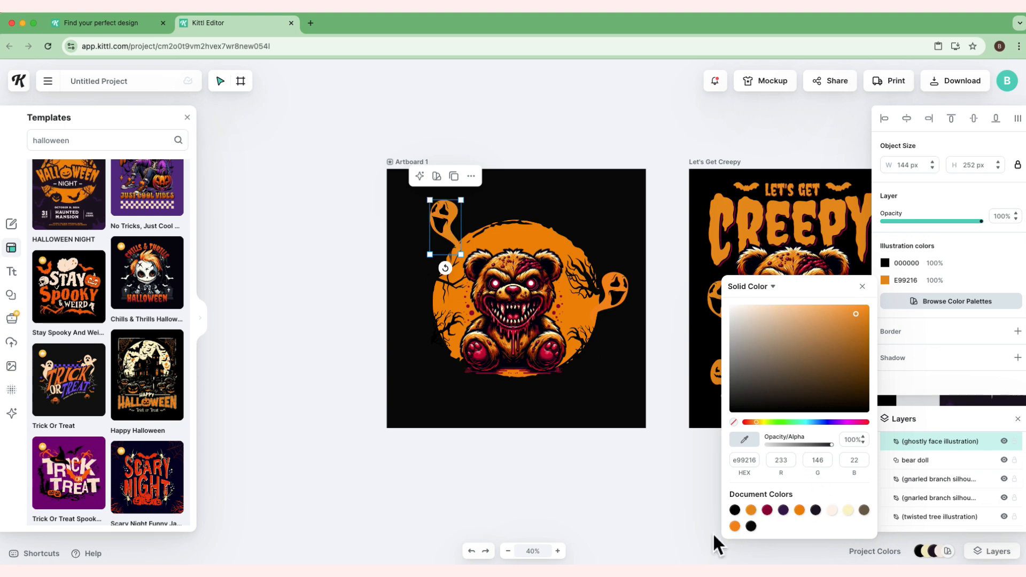
click(736, 527)
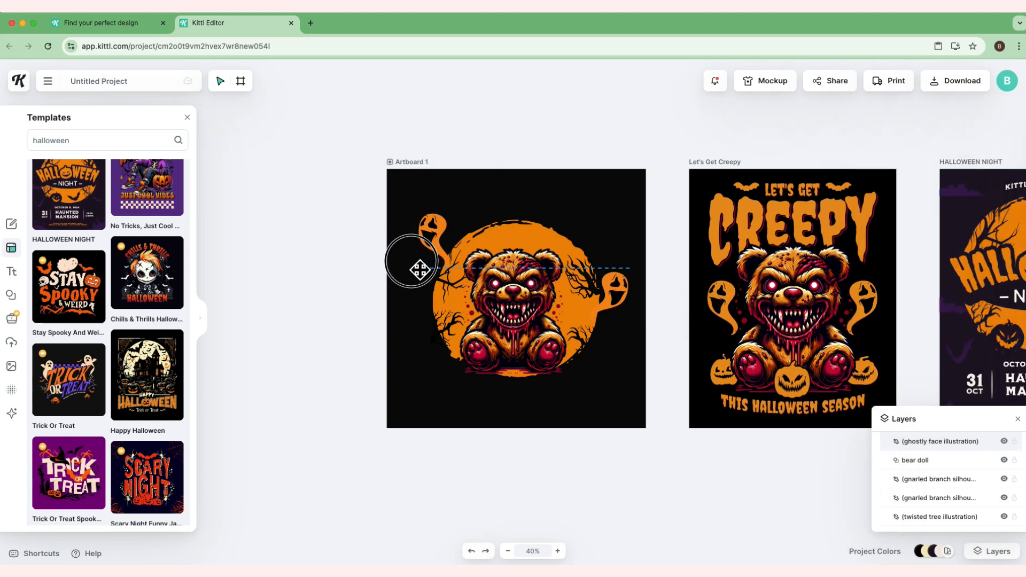
drag(445, 229, 457, 289)
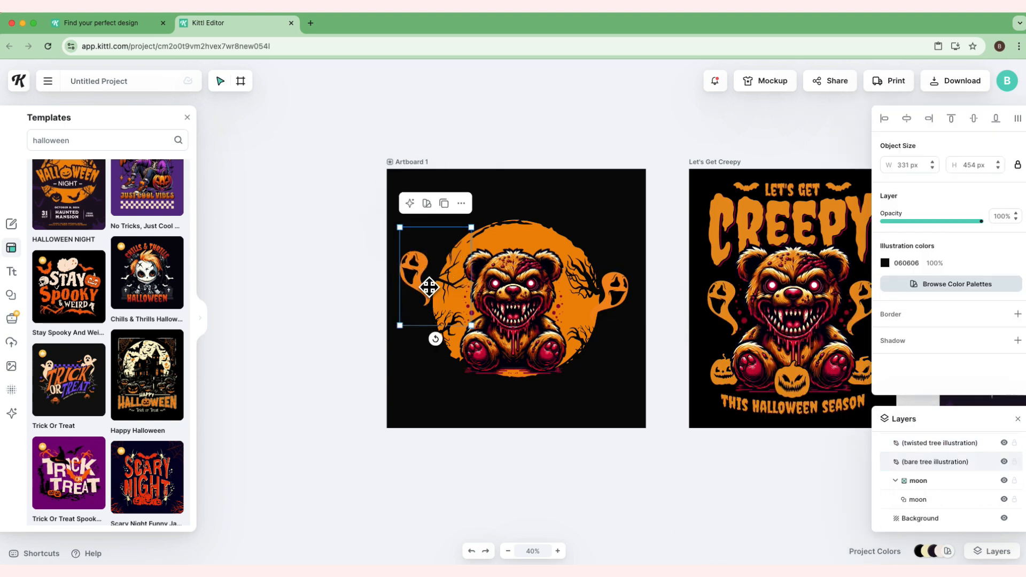
drag(416, 277, 620, 382)
Step: Place one ghost to the left of the bear and nudge the other, leaving one on each side
click(461, 293)
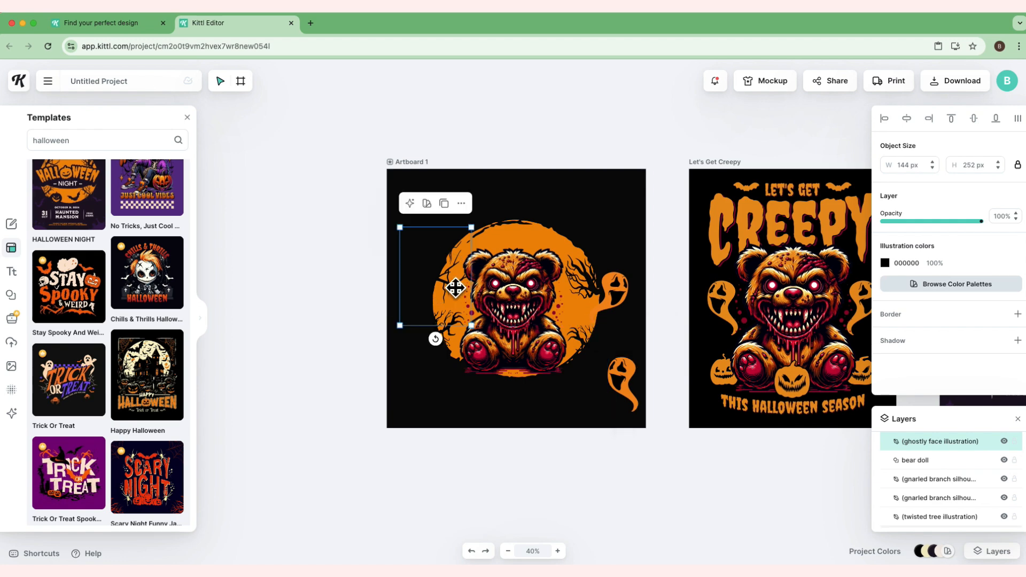
click(436, 269)
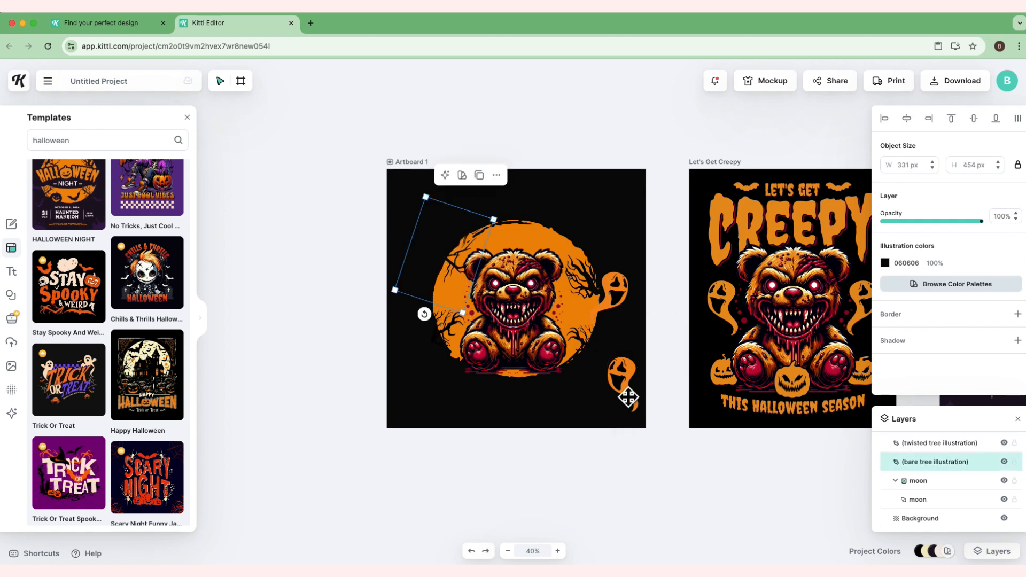
mouse_move(622, 384)
mouse_down()
mouse_move(428, 277)
mouse_move(422, 258)
mouse_up()
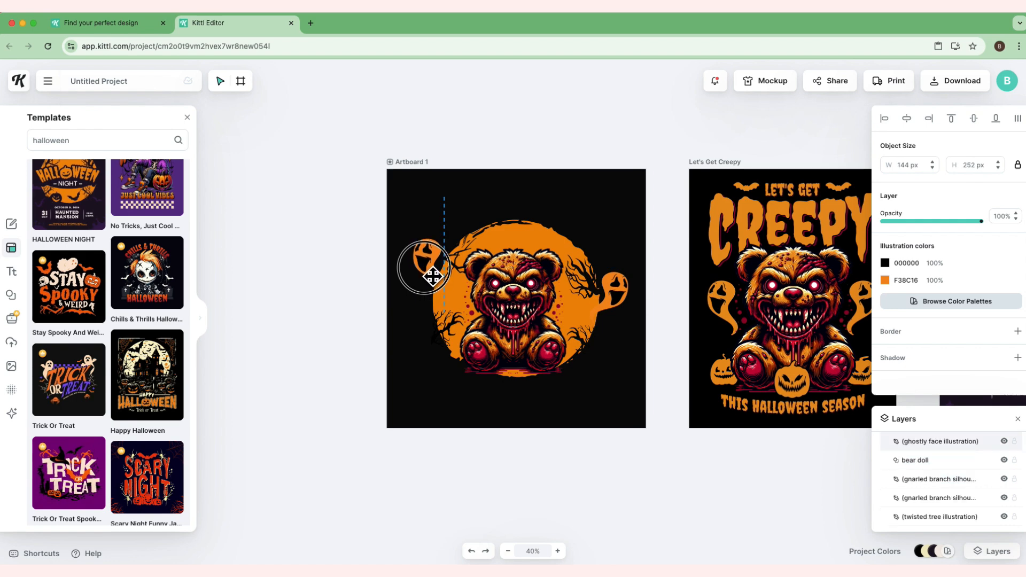
mouse_move(618, 289)
mouse_down()
mouse_move(629, 307)
mouse_move(617, 298)
mouse_up()
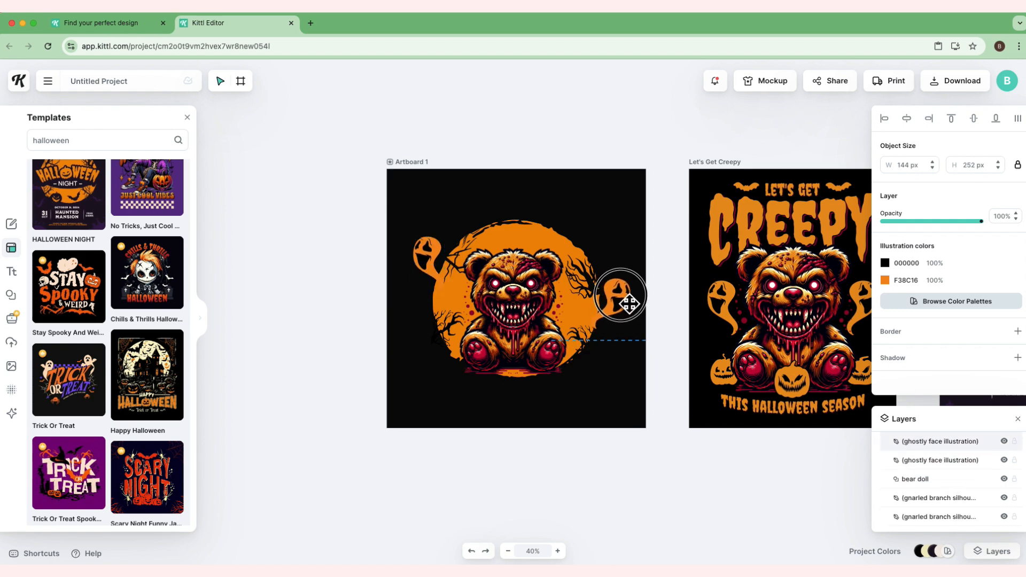
click(685, 514)
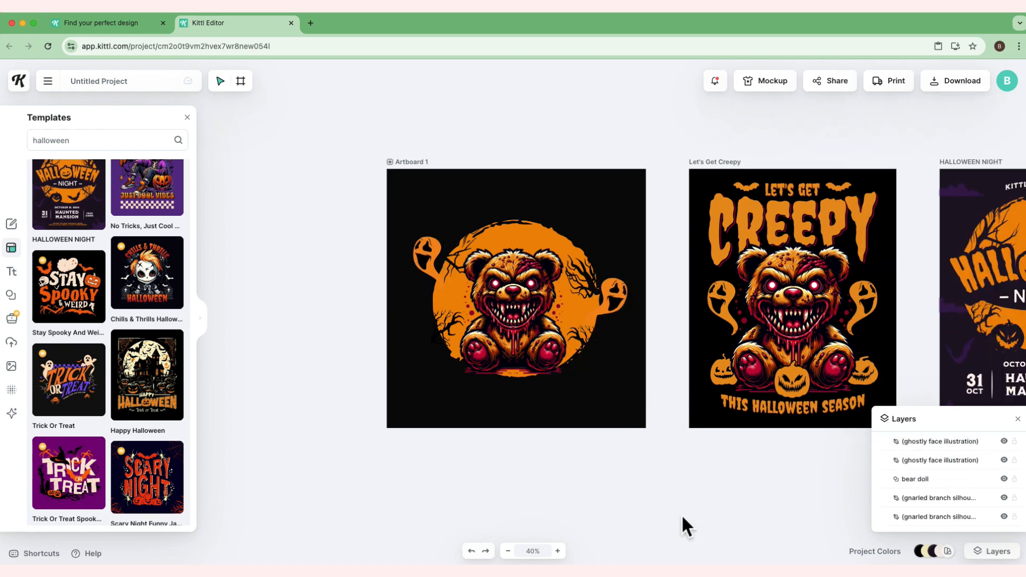
Step: Bring the Let's Get Creepy bat group onto Artboard 1 and ungroup it
click(748, 193)
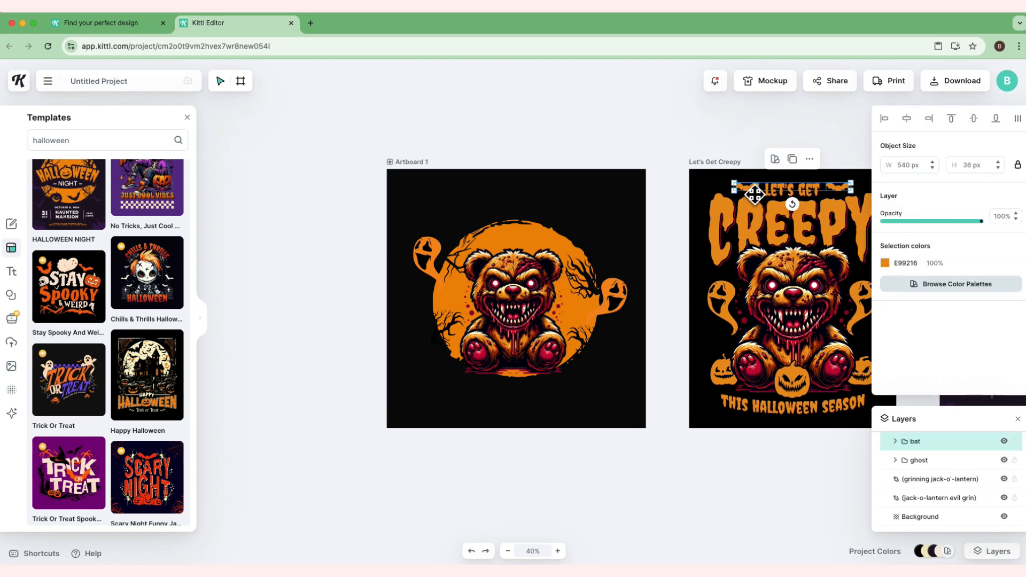
drag(759, 193, 479, 221)
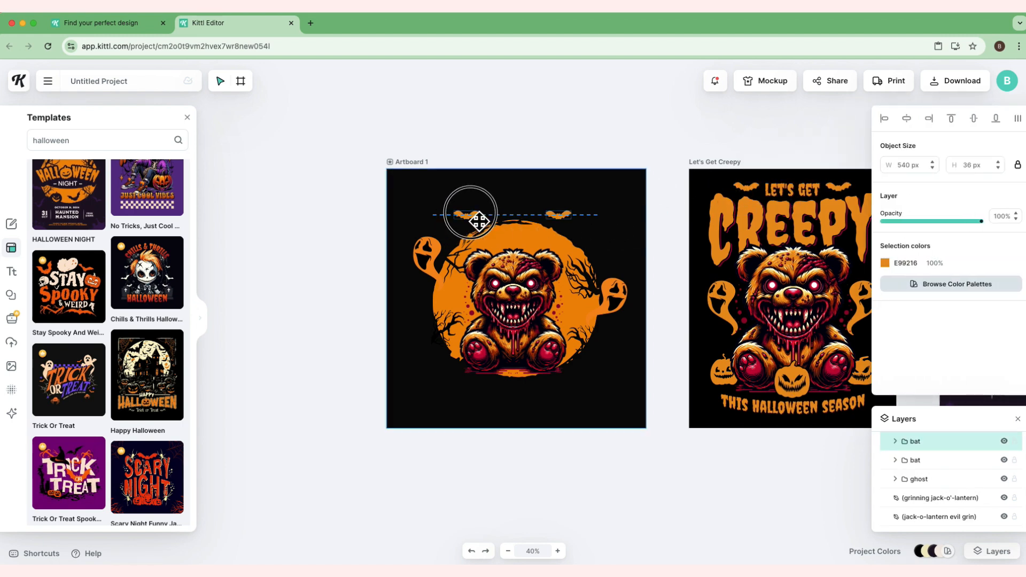
right_click(561, 223)
click(591, 280)
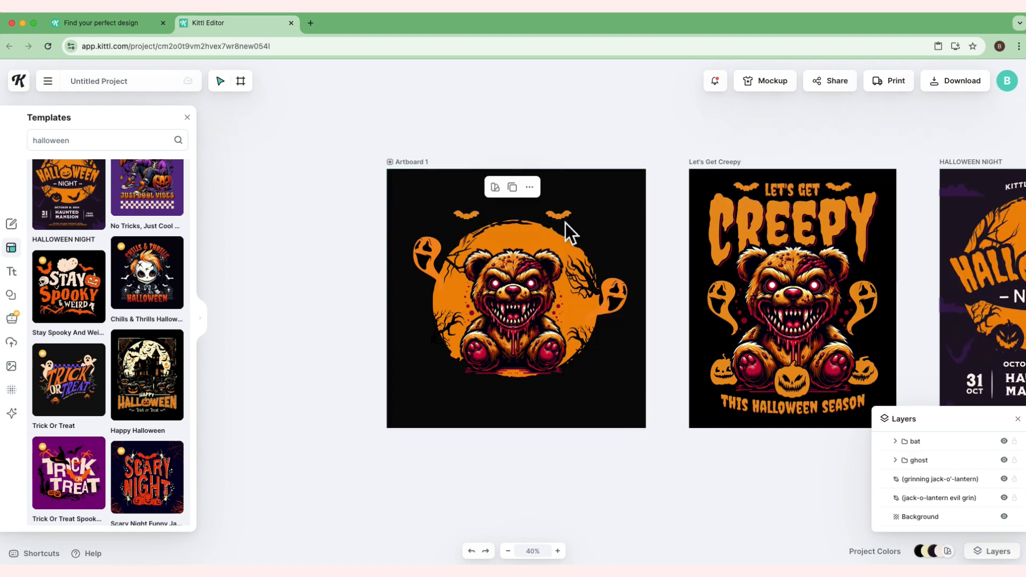
Step: Delete one bat and place the other two by the moon's right edge and low left of the bear
drag(561, 218, 608, 255)
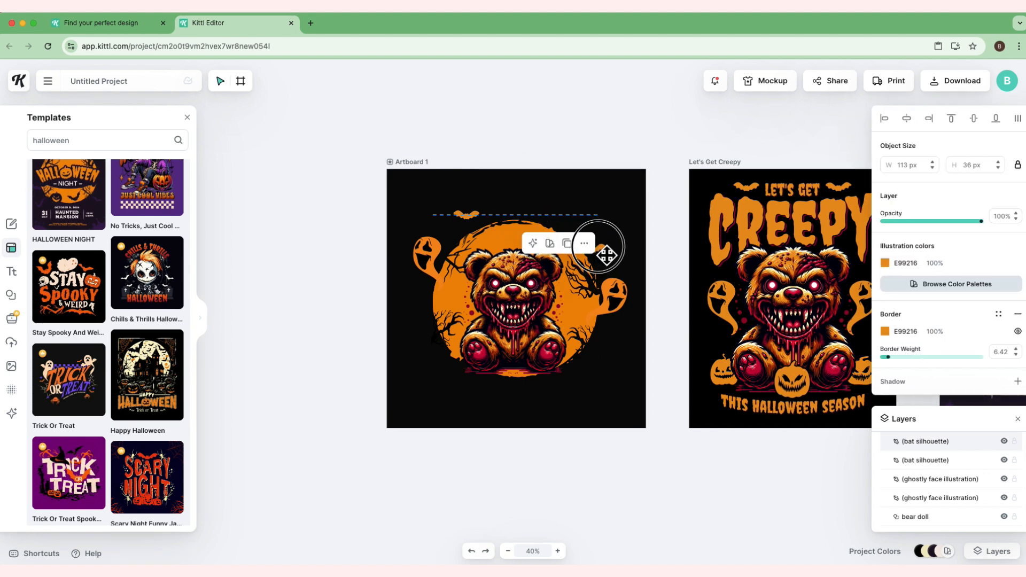
click(468, 215)
key(Delete)
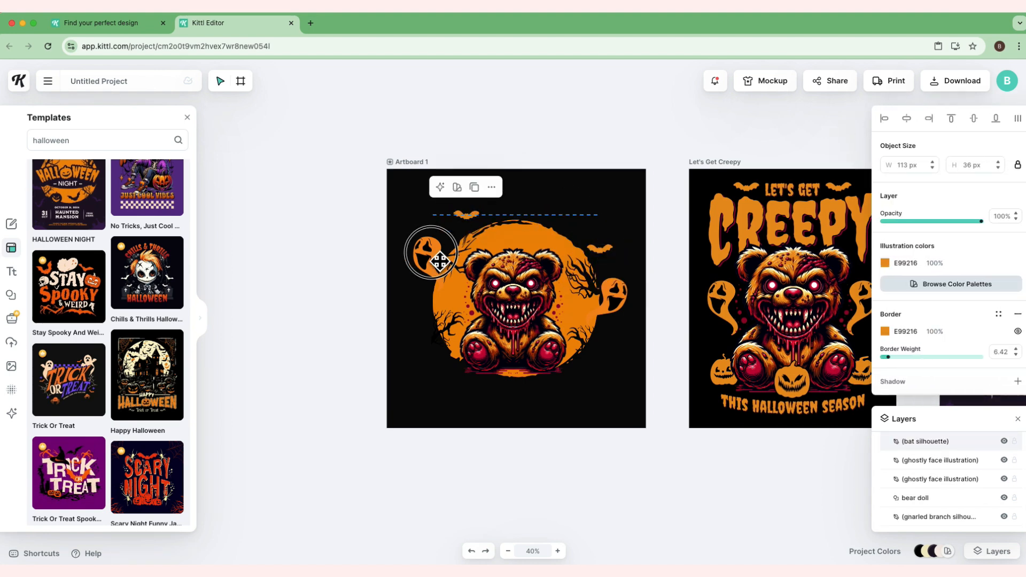
drag(432, 335, 420, 346)
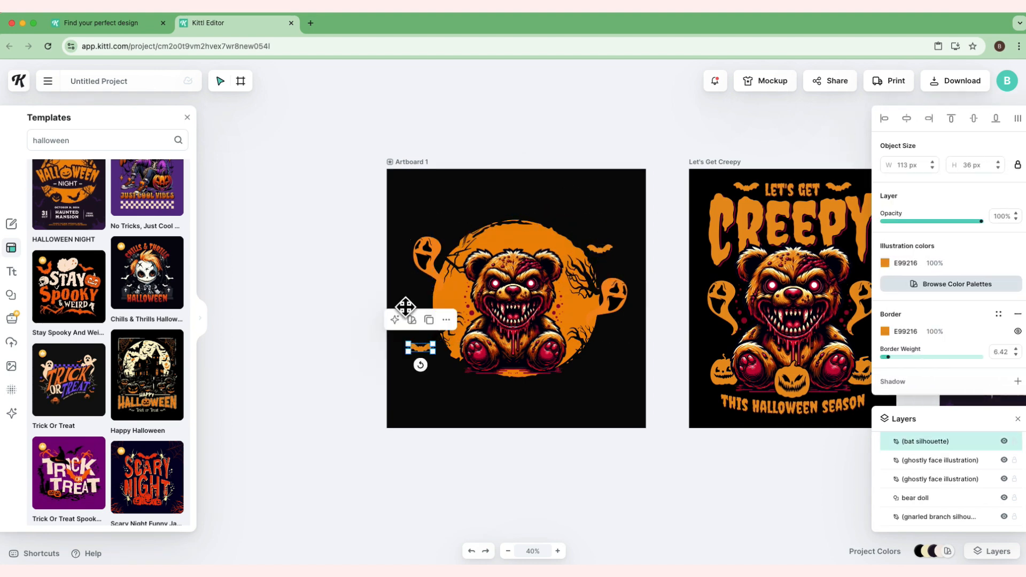
click(407, 201)
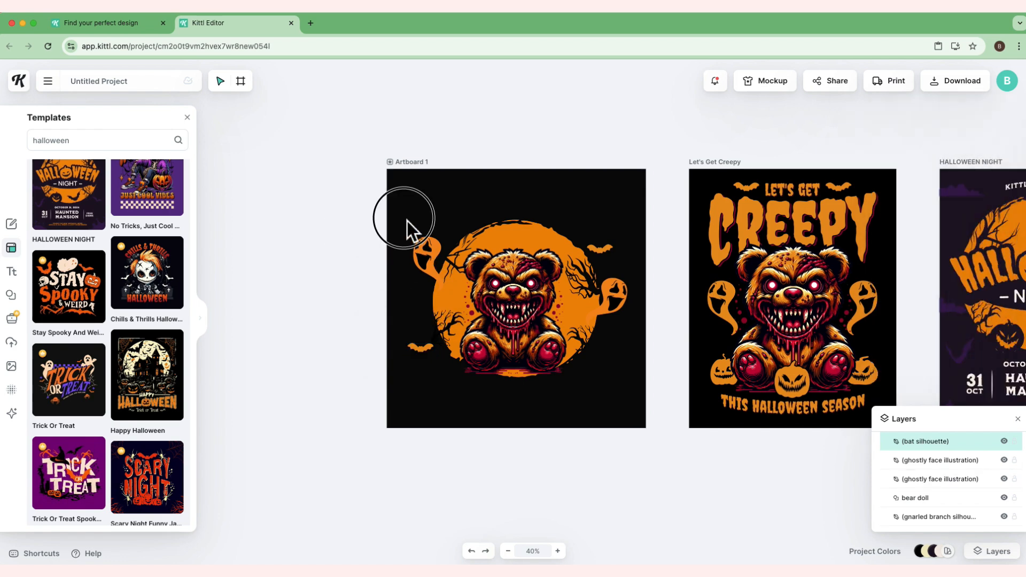
Step: Marquee-select the whole moon composition, scale it down and recentre it on Artboard 1
drag(403, 217, 628, 390)
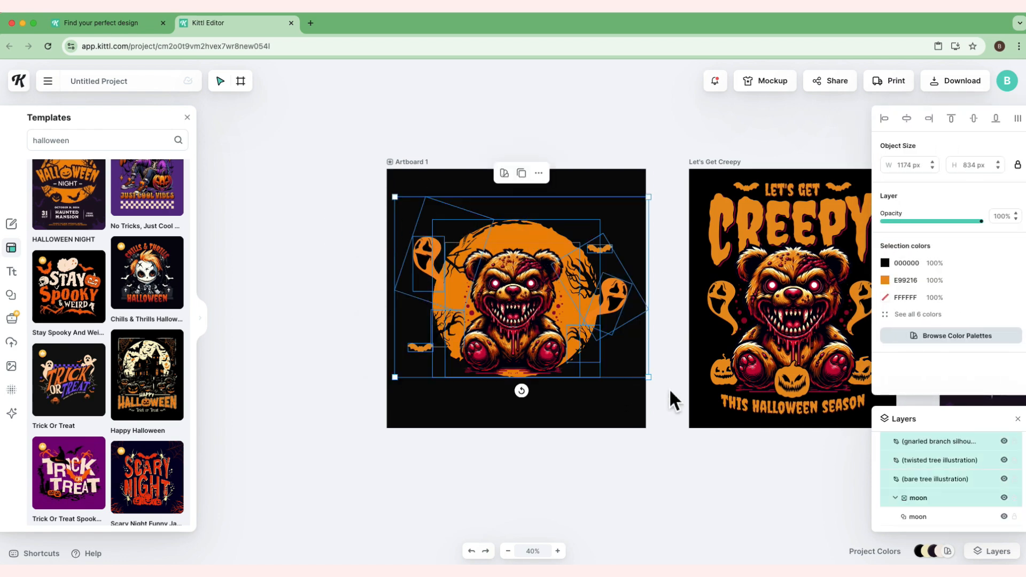
drag(648, 377, 607, 350)
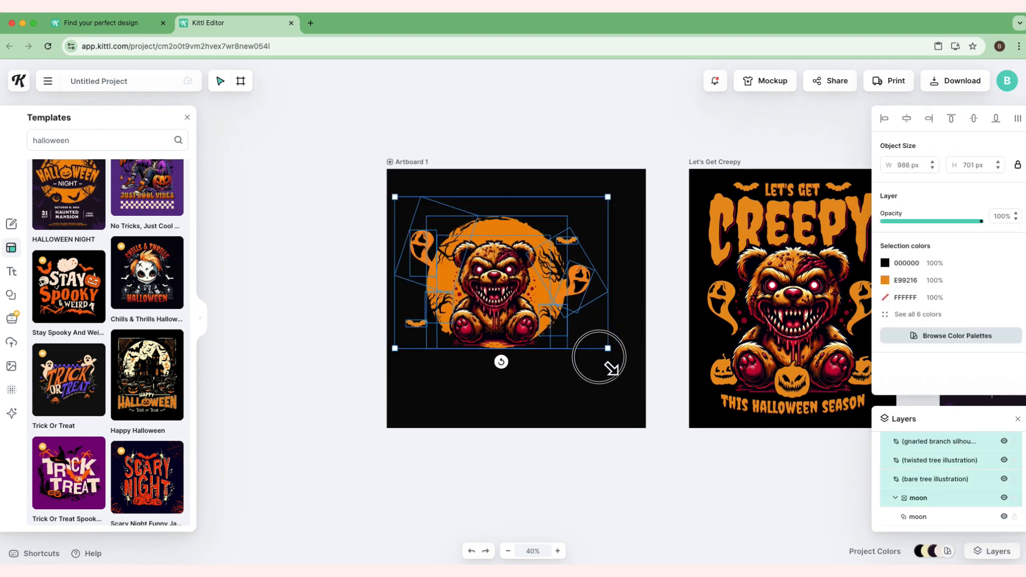
drag(499, 305, 514, 313)
click(378, 234)
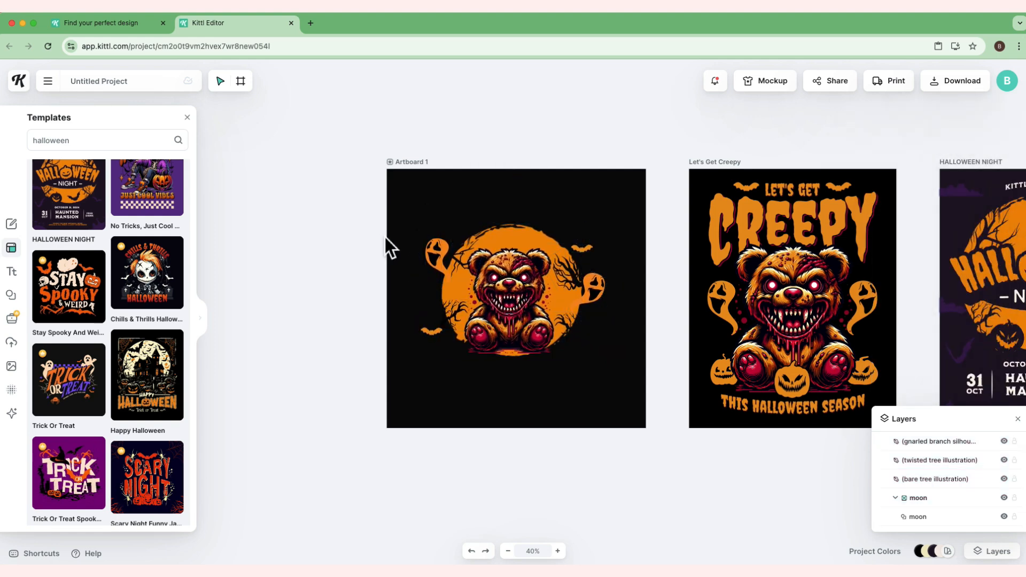
Step: Copy the CREEPY title above the bear on Artboard 1 and change its text to HAPPY
click(805, 227)
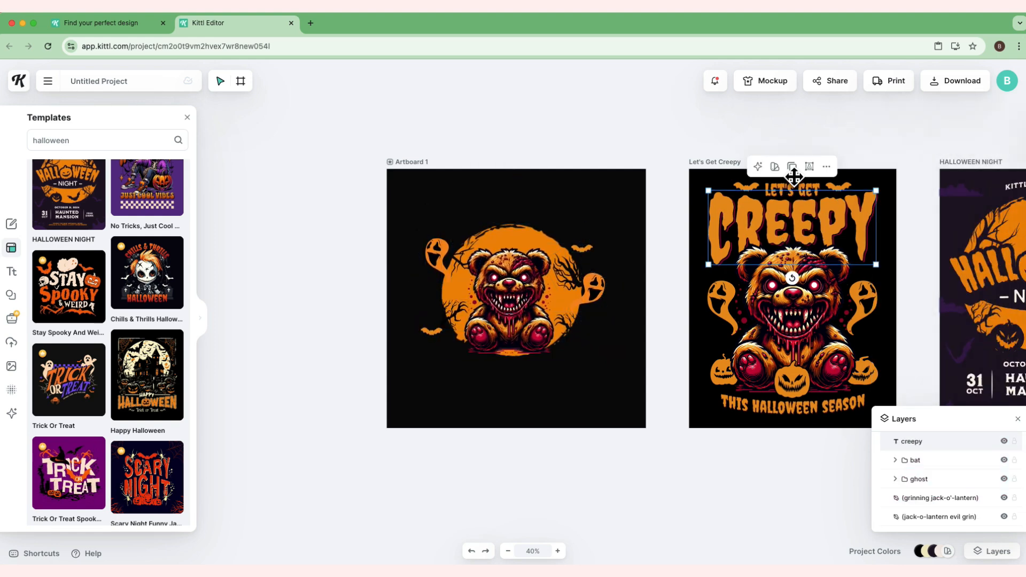
key(ctrl+c)
key(ctrl+v)
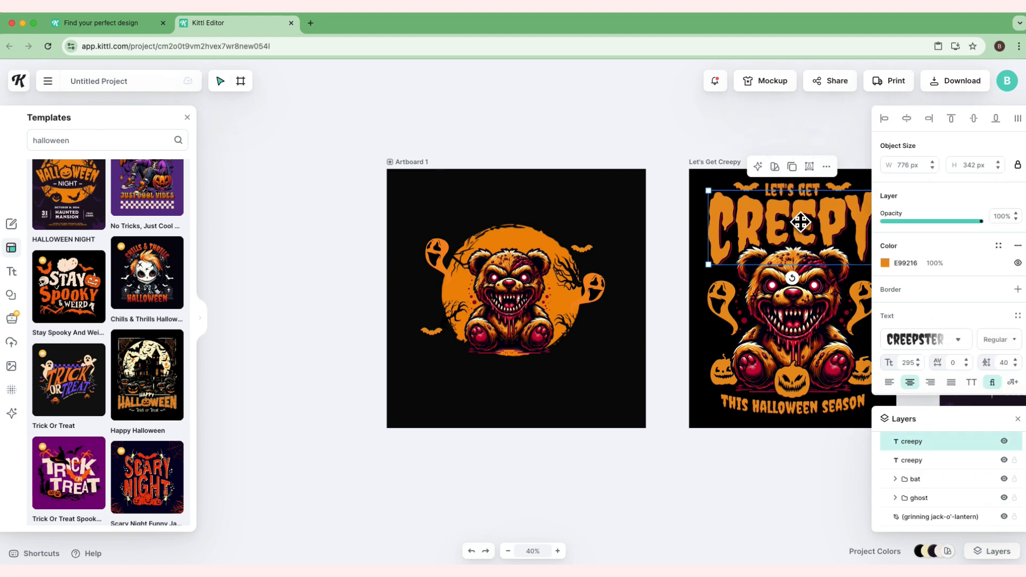
drag(804, 238, 552, 217)
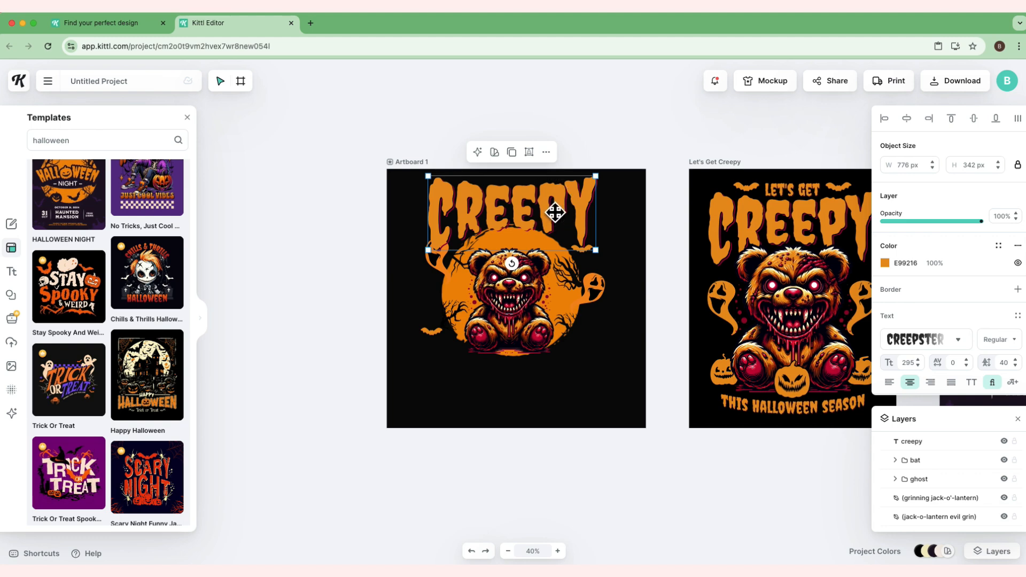
double_click(555, 212)
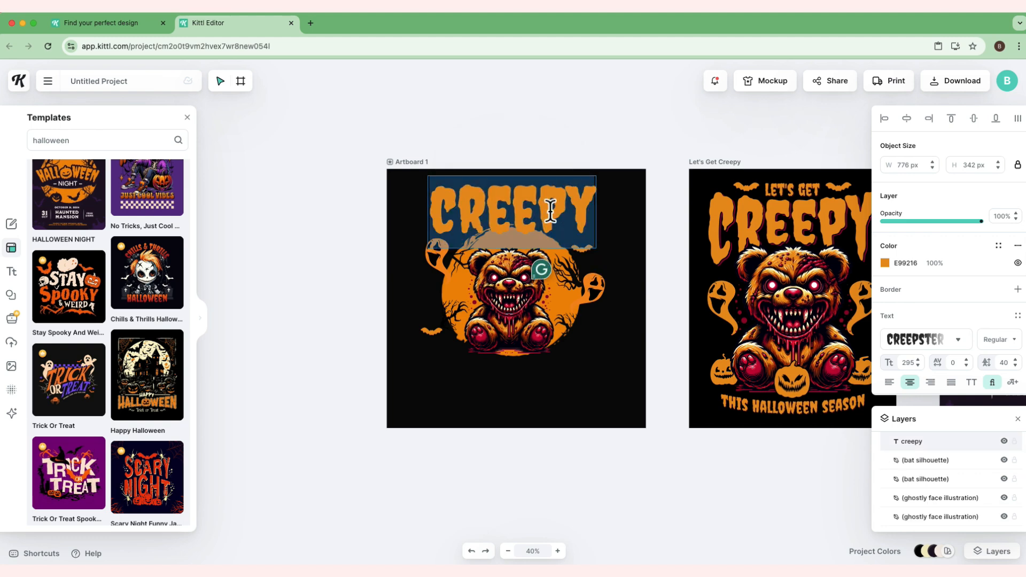
text(HAPPY)
key(Escape)
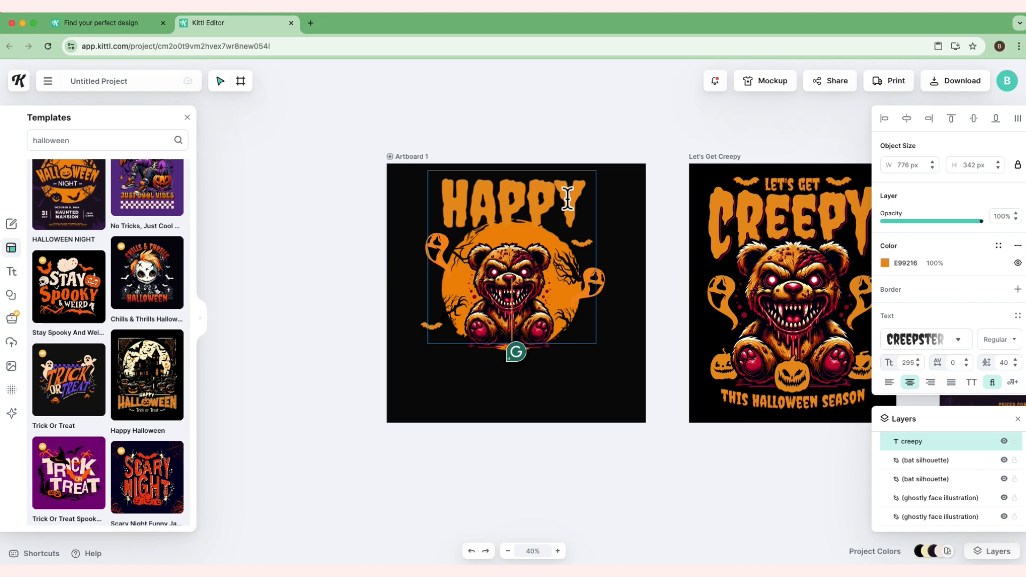
scroll(979, 248, down, 3)
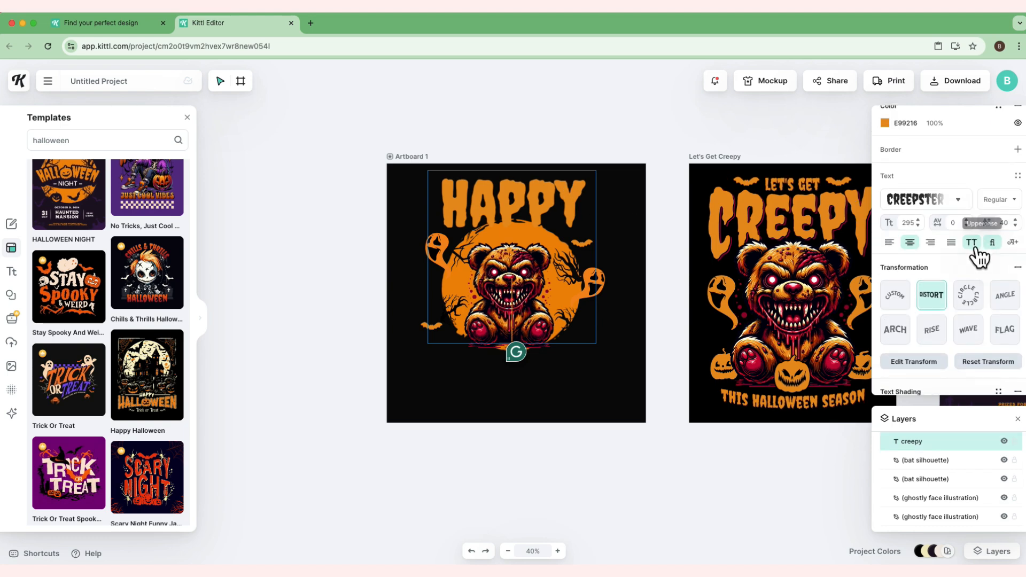
scroll(979, 254, down, 1)
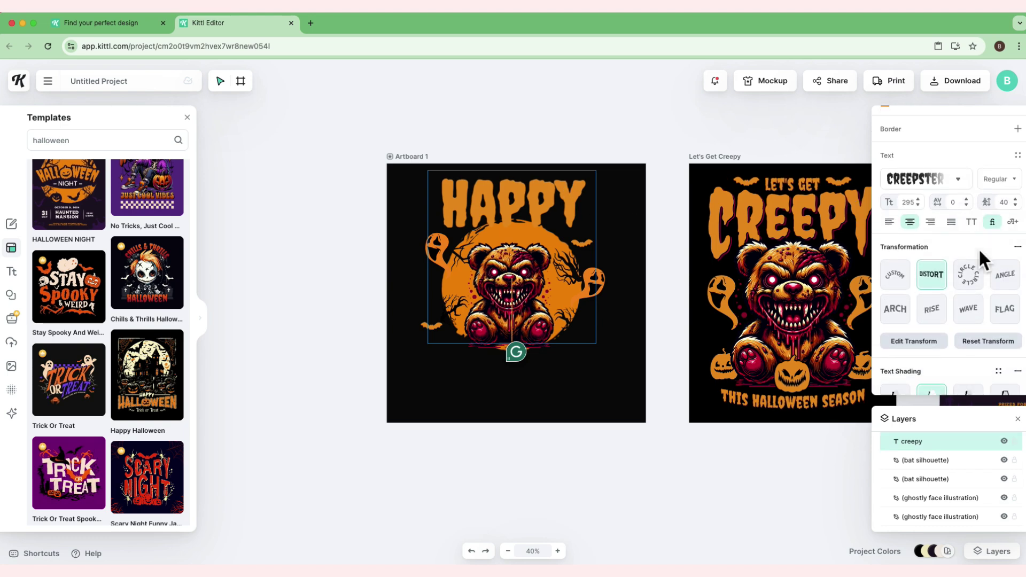
Step: Apply the Circle transformation to HAPPY and a block shadow with offset about 5
click(969, 280)
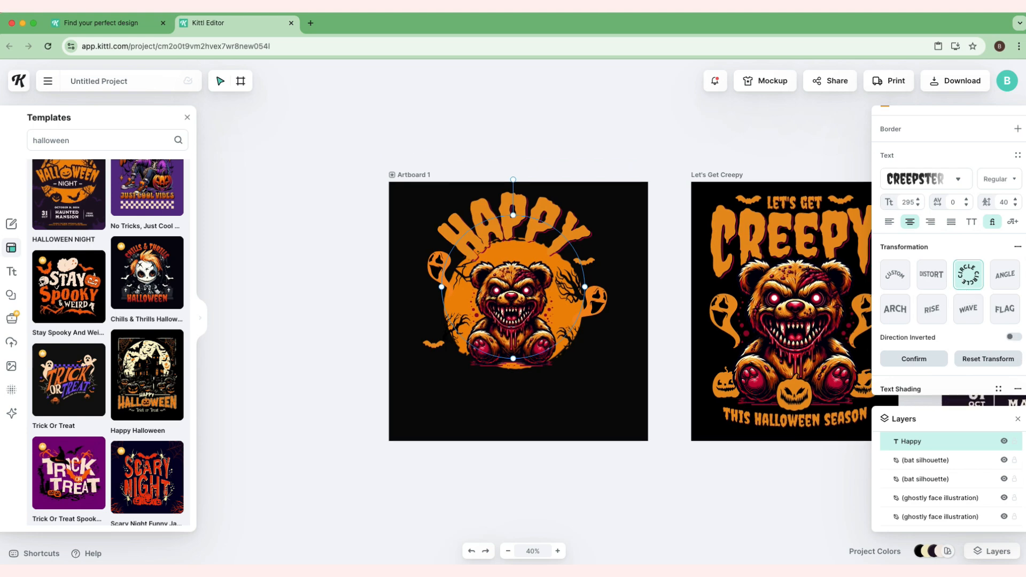
scroll(929, 313, down, 5)
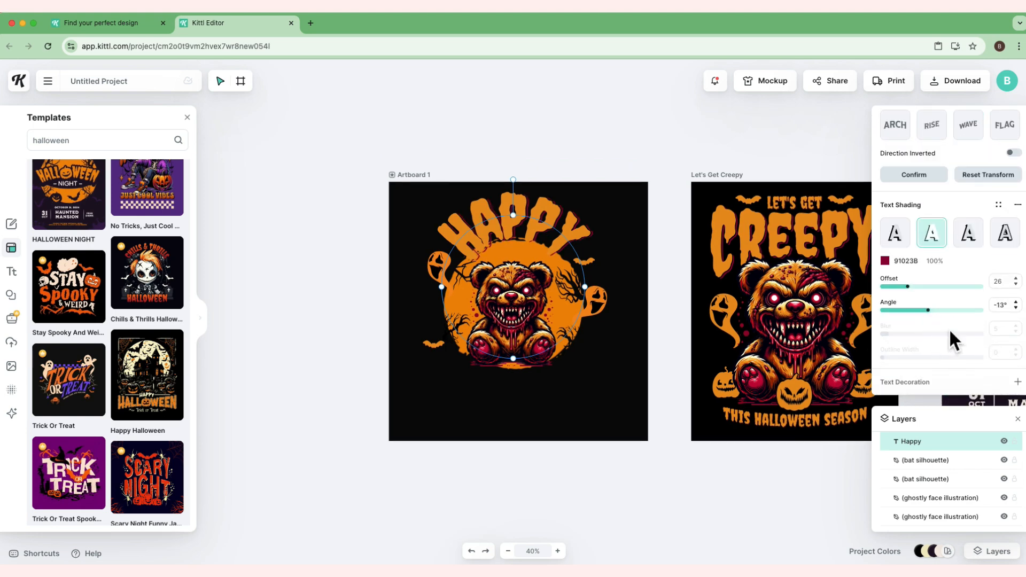
click(968, 234)
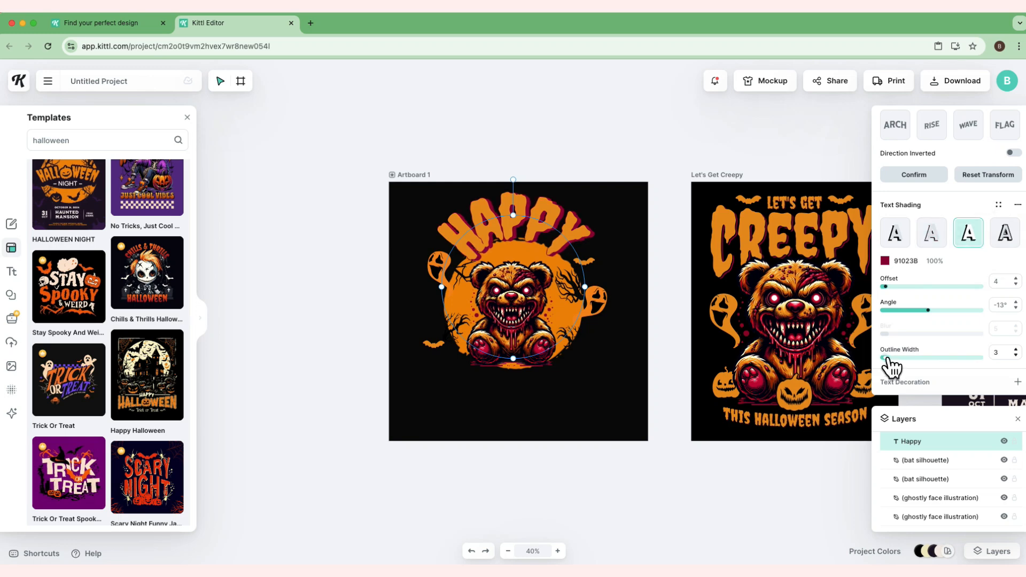
click(904, 286)
drag(904, 287, 887, 286)
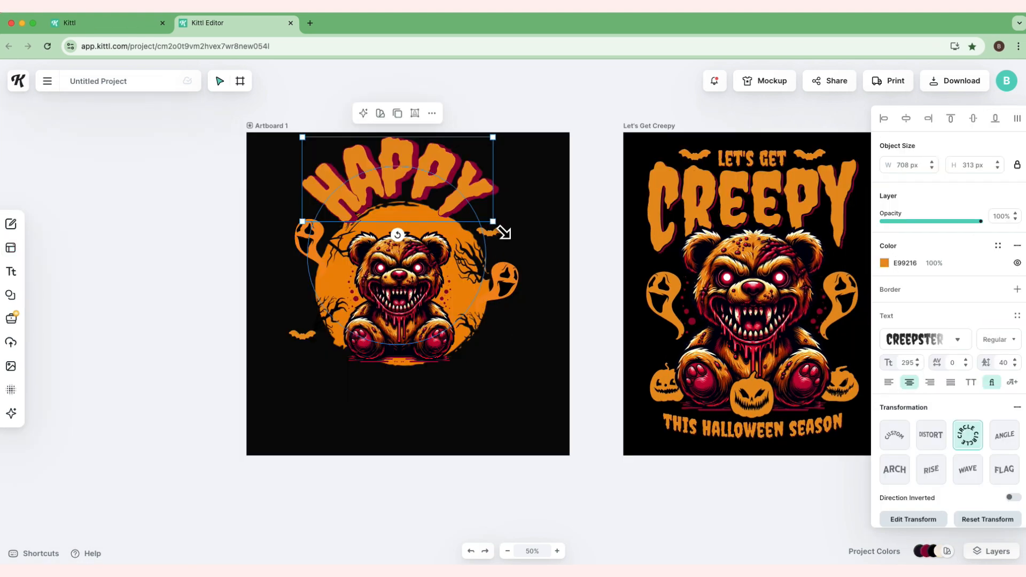
Step: Enlarge HAPPY slightly, then select everything and scale the whole artwork down together
drag(494, 222, 498, 226)
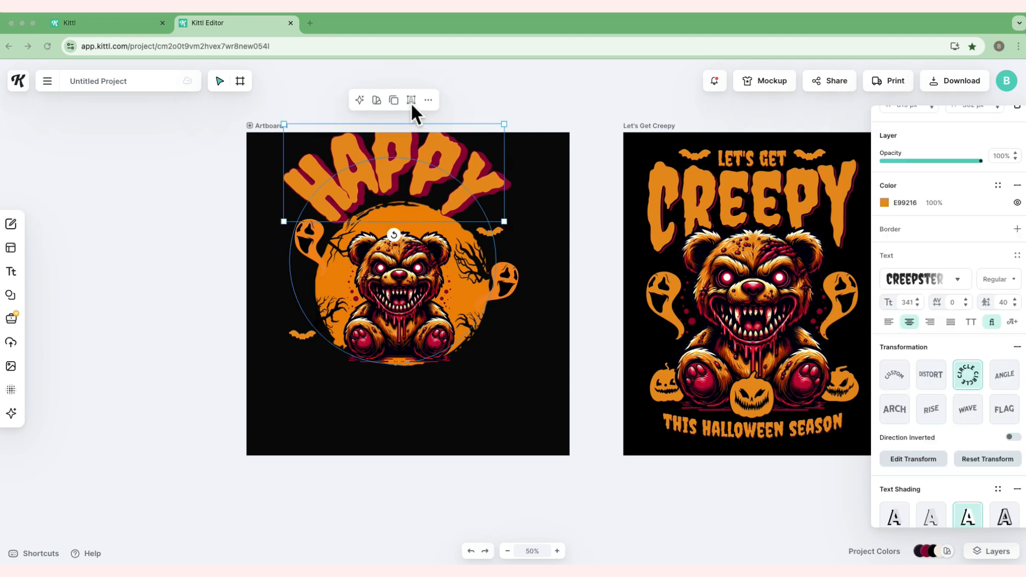
click(412, 101)
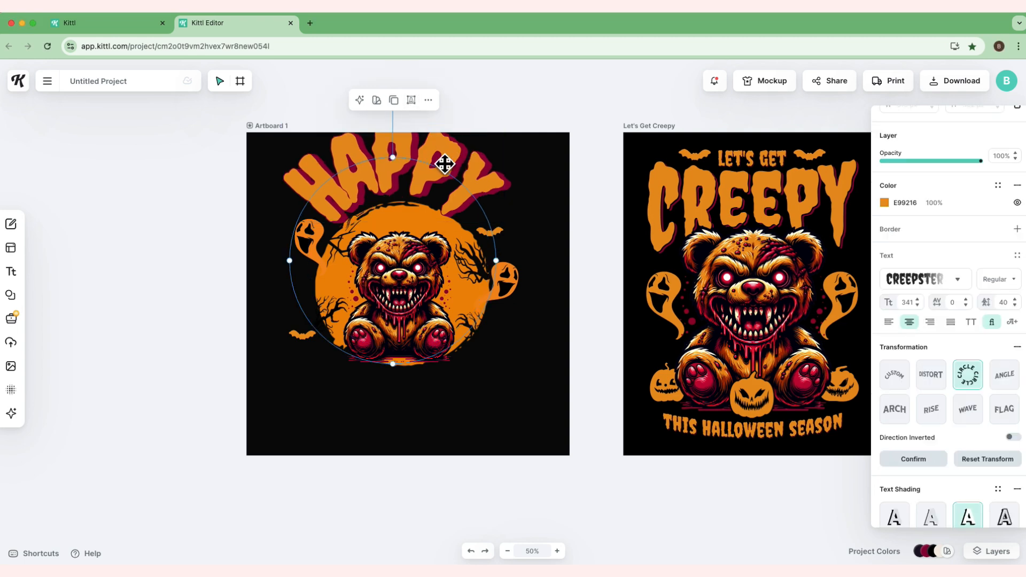
key(ctrl+a)
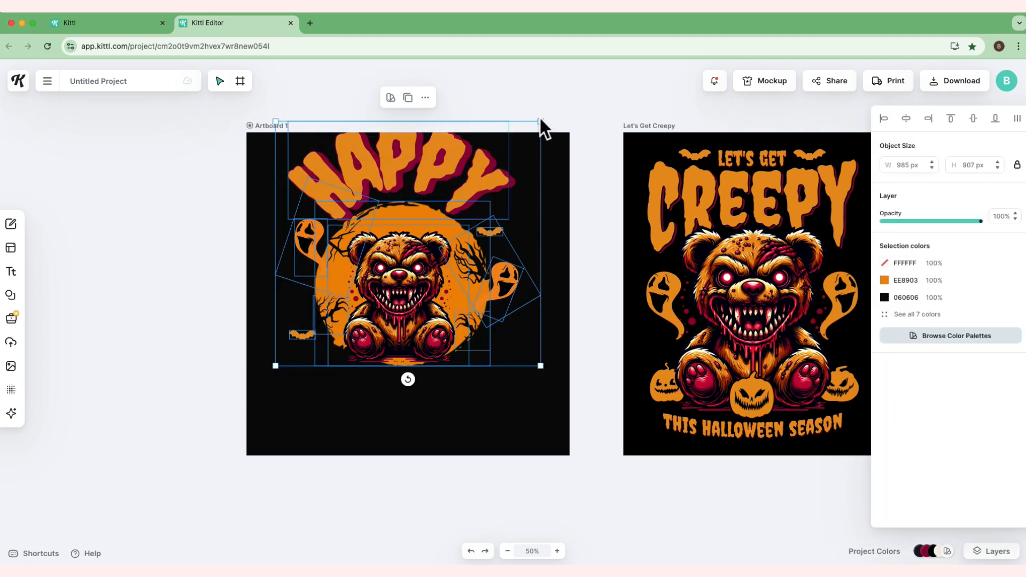
drag(542, 125, 504, 157)
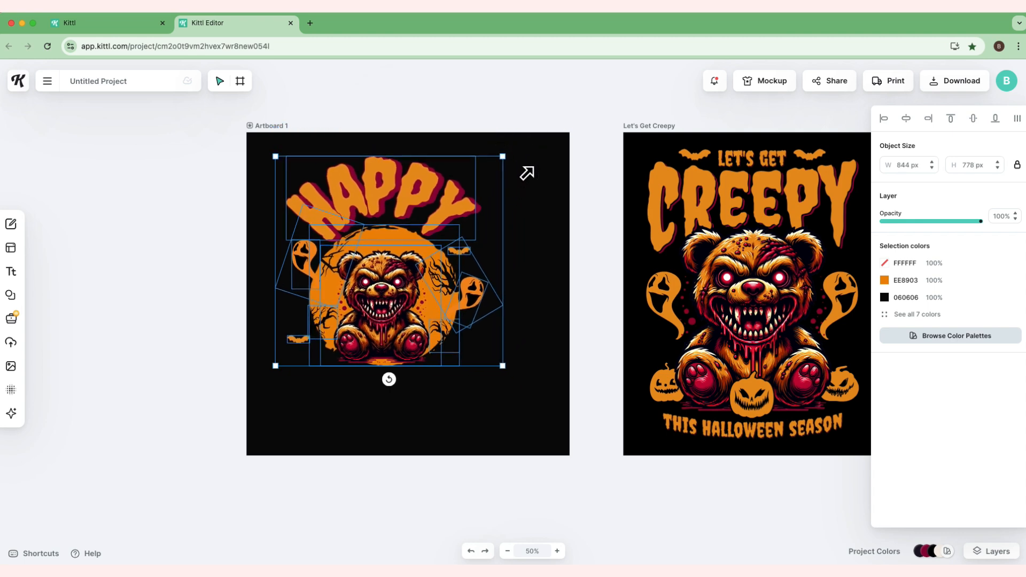
Step: Center the artwork on the black artboard and nudge HAPPY into place above the bear
drag(378, 298, 398, 273)
drag(425, 168, 470, 128)
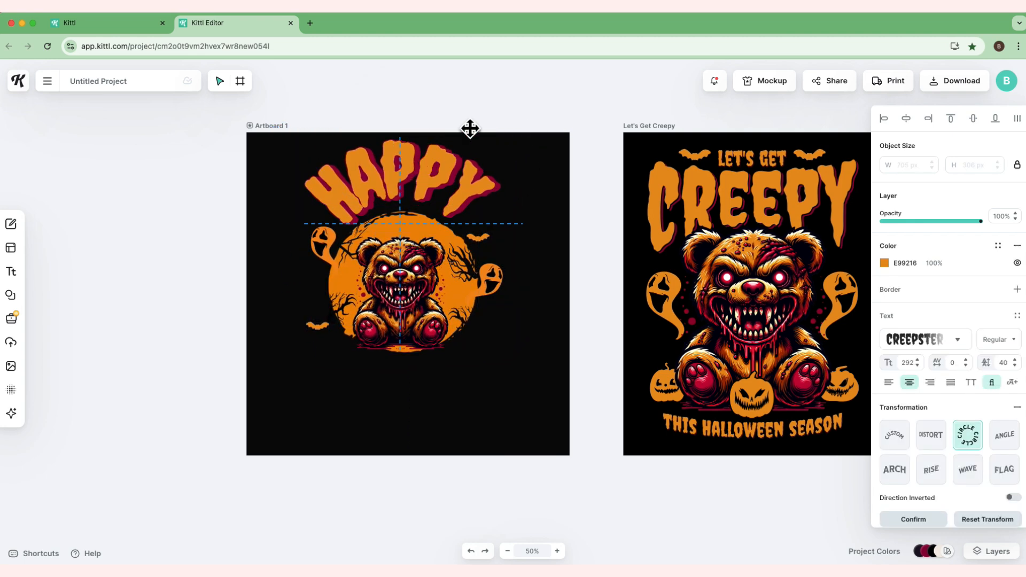
click(481, 100)
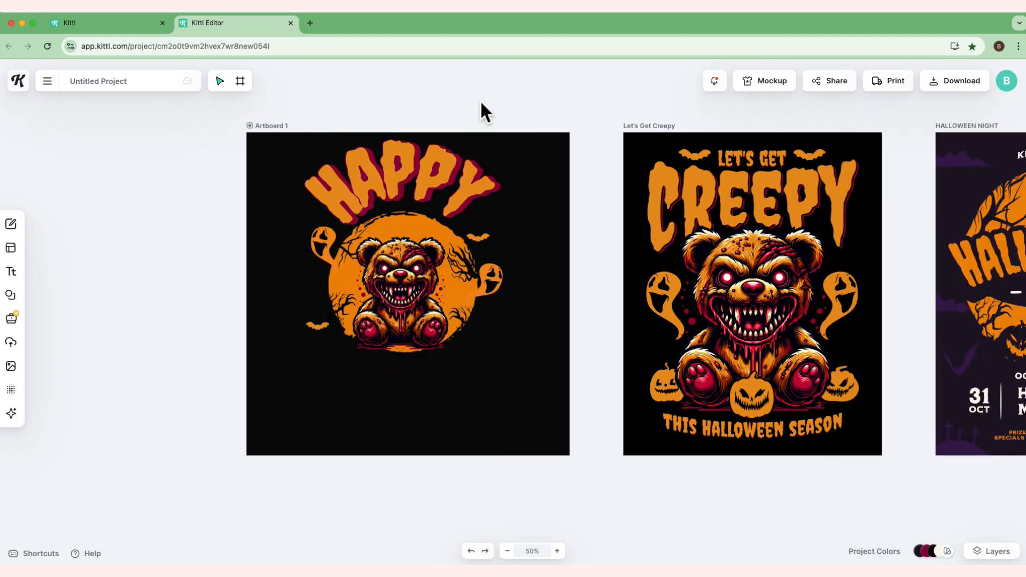
drag(461, 172, 464, 179)
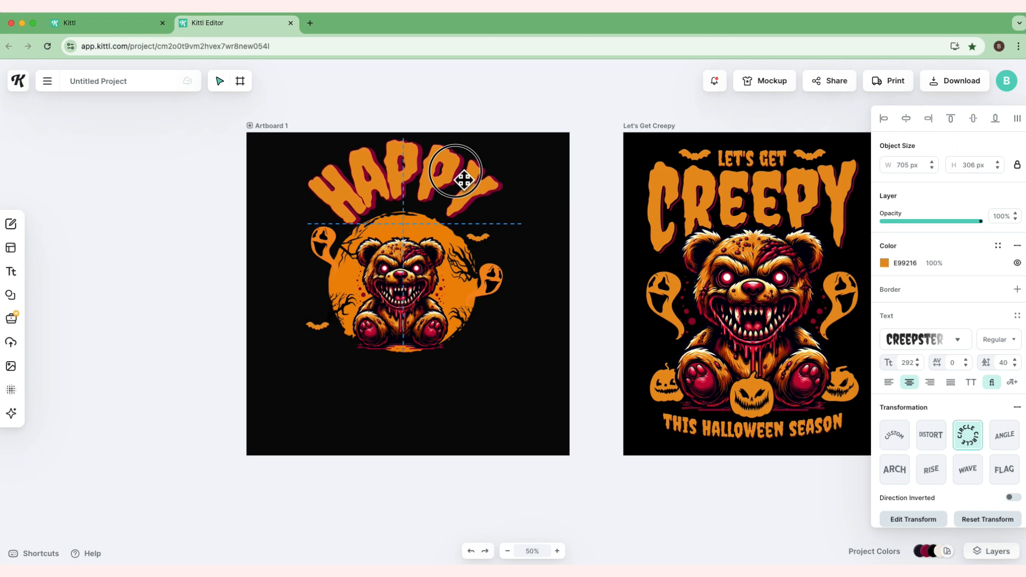
Step: Duplicate HAPPY, move the copy below the bear and retype it as HALLOWEEN
drag(464, 178, 464, 179)
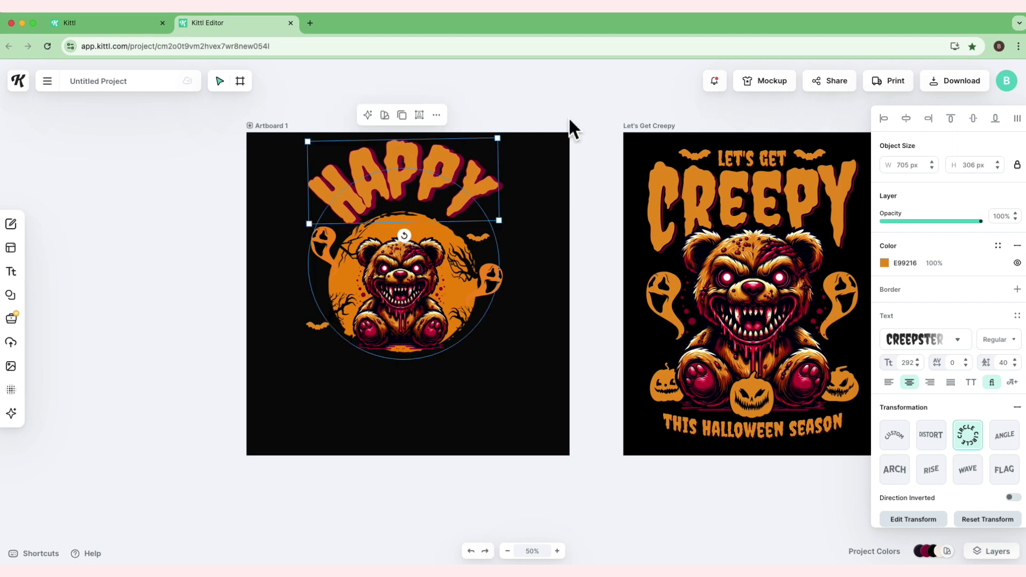
click(404, 116)
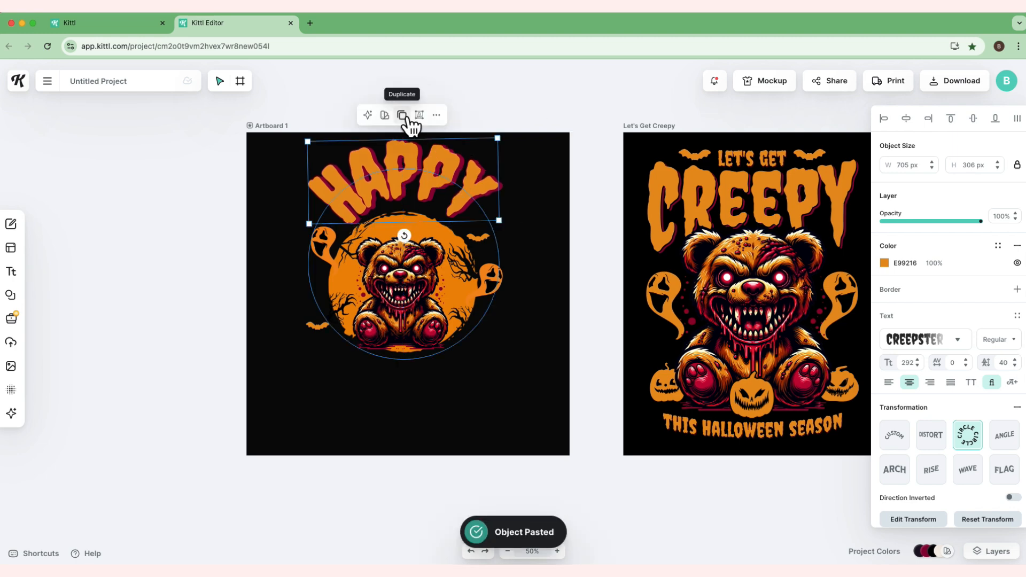
mouse_move(433, 152)
mouse_down()
mouse_move(439, 388)
mouse_move(442, 367)
mouse_up()
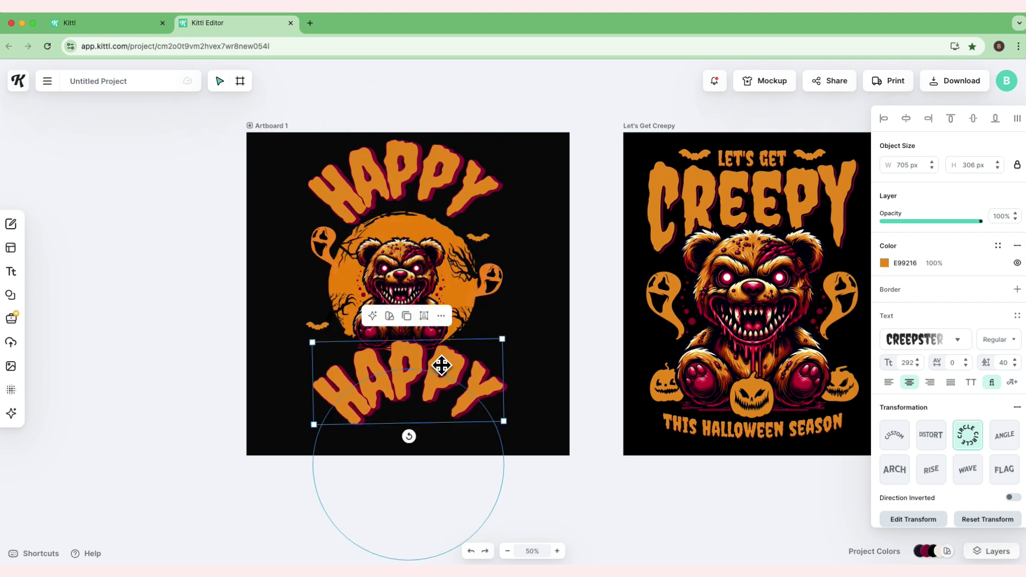
double_click(460, 392)
text(HALLOWEEN)
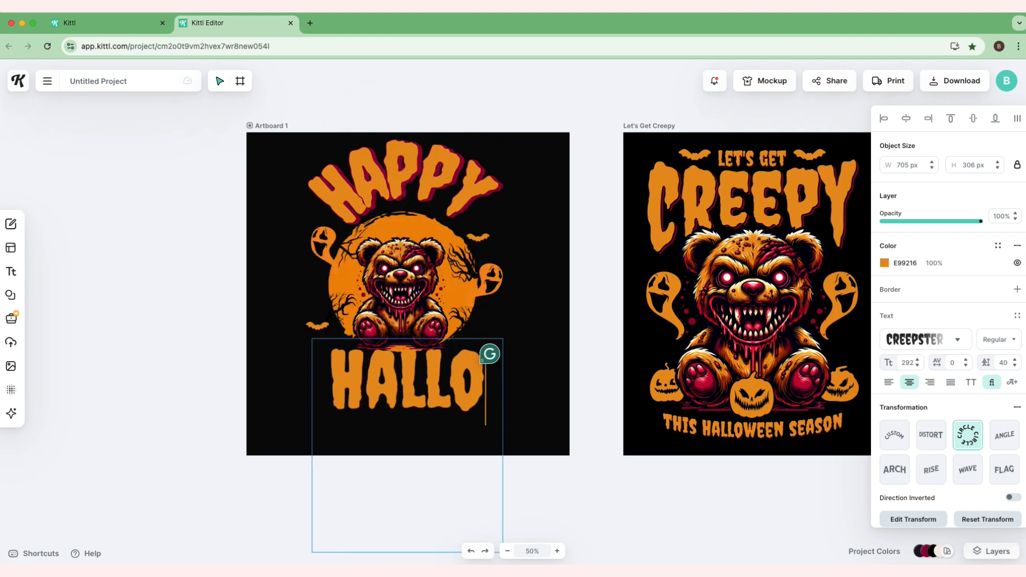
click(731, 473)
drag(507, 401, 479, 363)
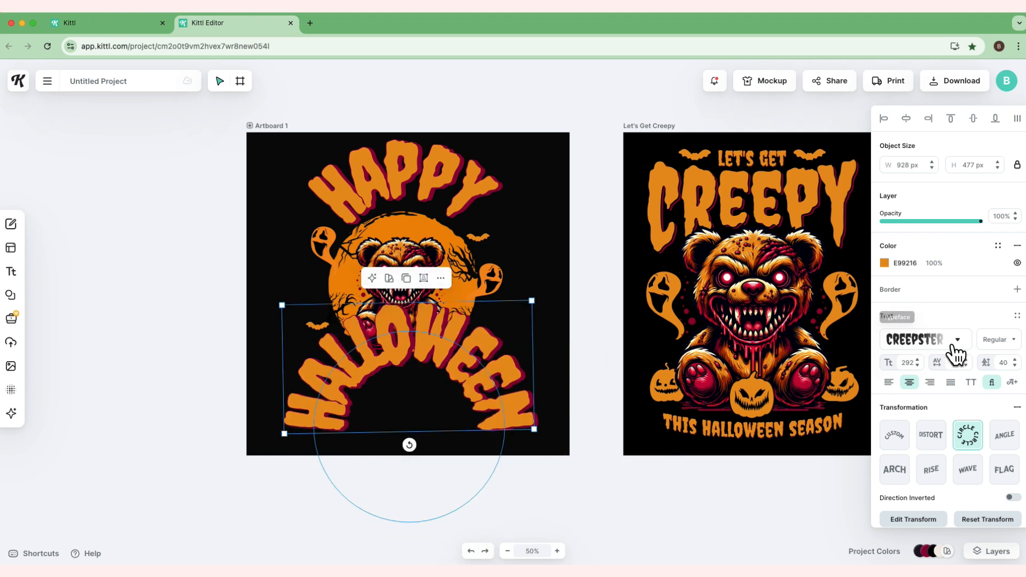
scroll(970, 361, down, 3)
scroll(991, 396, down, 1)
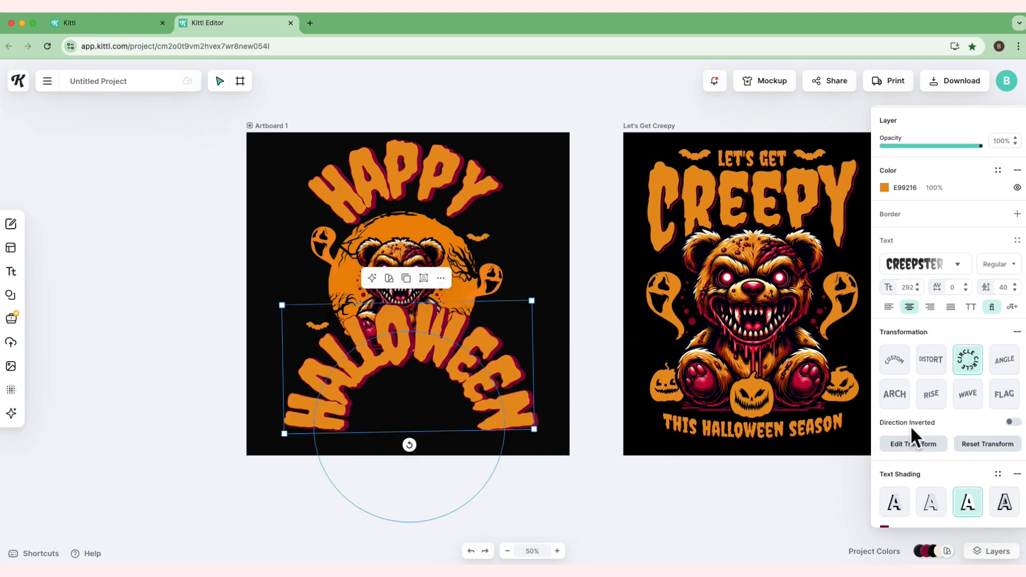
Step: Invert HALLOWEEN onto the bottom of its circle, move it up under the bear and start reshaping its arc
click(1013, 423)
drag(519, 438, 503, 326)
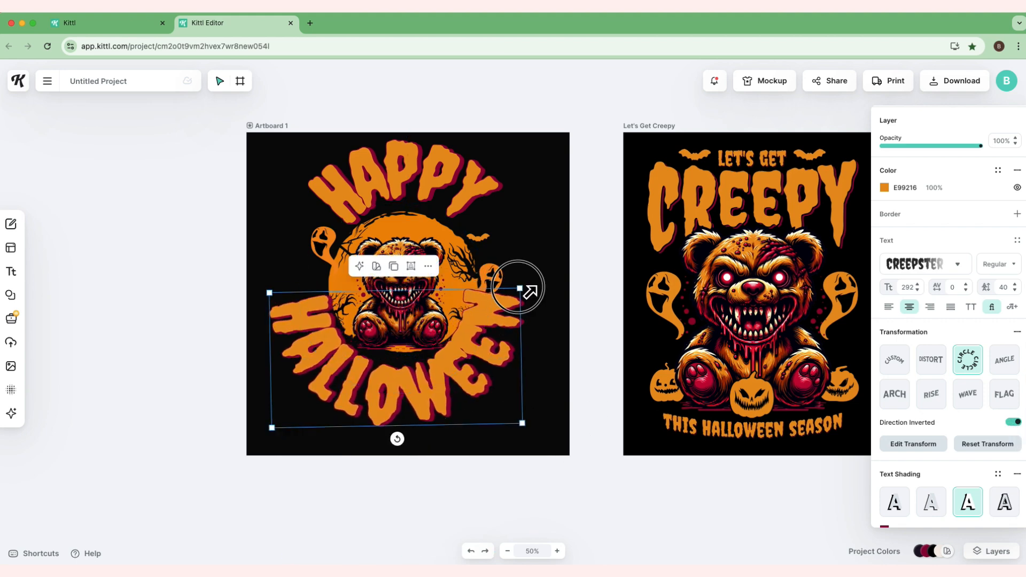
drag(523, 289, 531, 284)
click(413, 266)
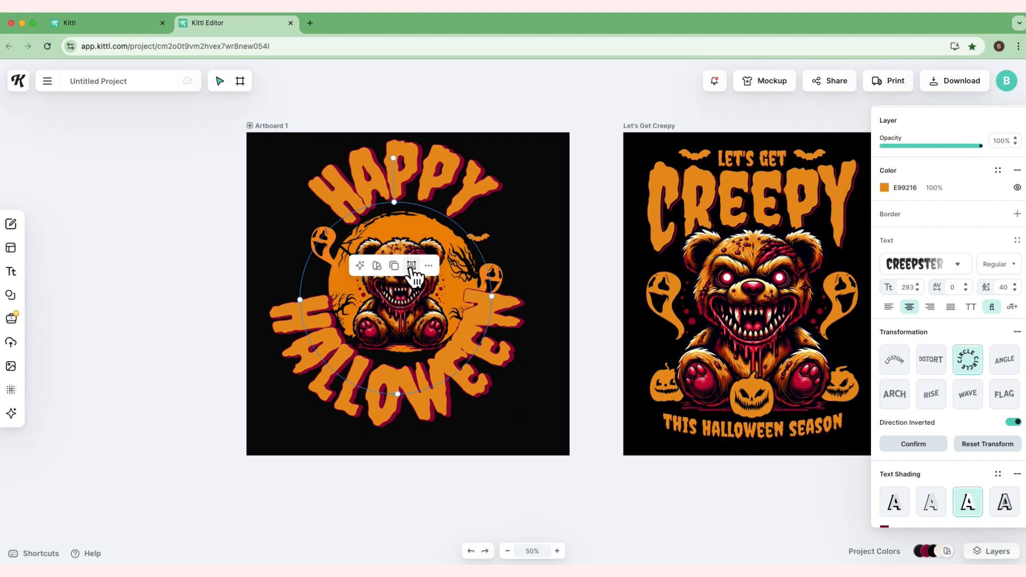
mouse_move(506, 298)
mouse_down()
mouse_move(522, 309)
mouse_move(510, 286)
mouse_up()
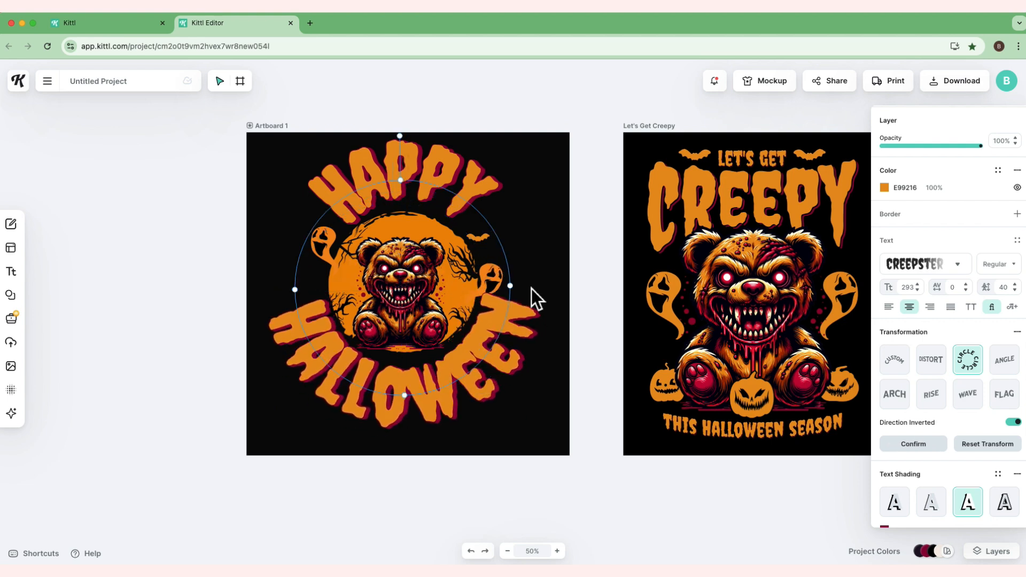
Step: Flip HALLOWEEN back upright, widen its circle for a gentler curve, confirm and shrink it to fit the artboard
click(1014, 423)
mouse_move(523, 409)
mouse_down()
mouse_move(555, 415)
mouse_move(600, 503)
mouse_move(680, 486)
mouse_up()
key(Return)
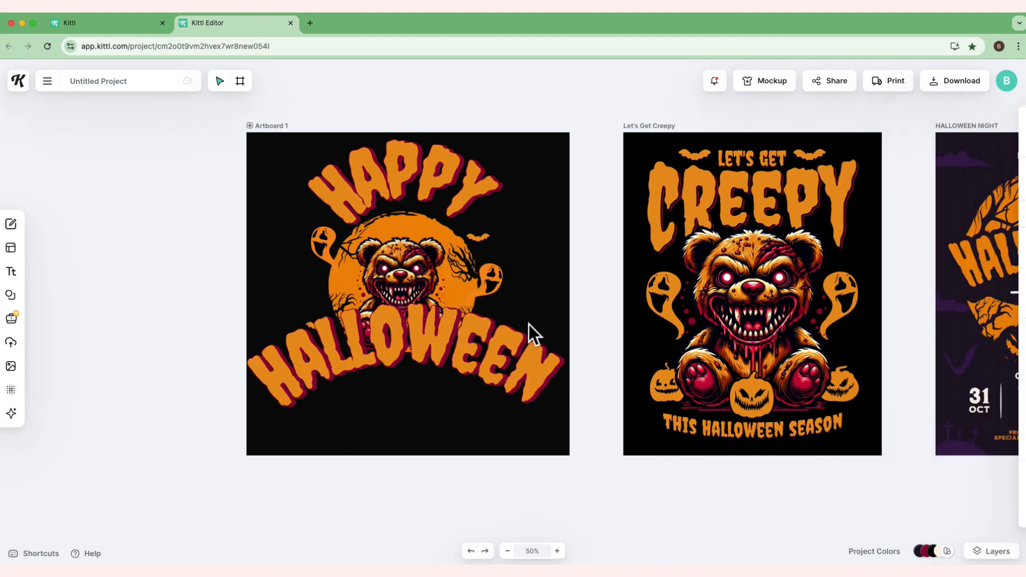
click(504, 351)
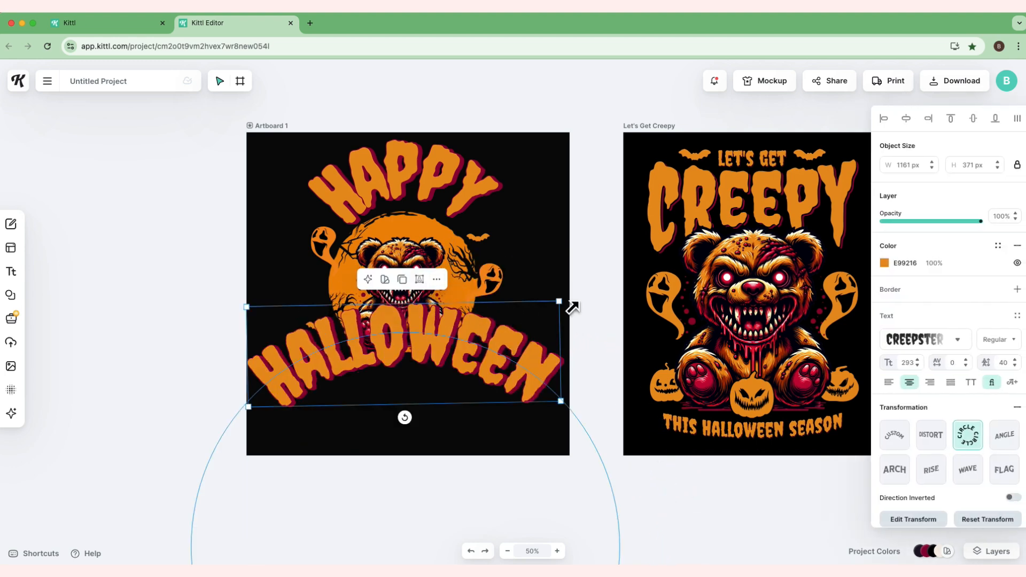
drag(560, 304, 482, 329)
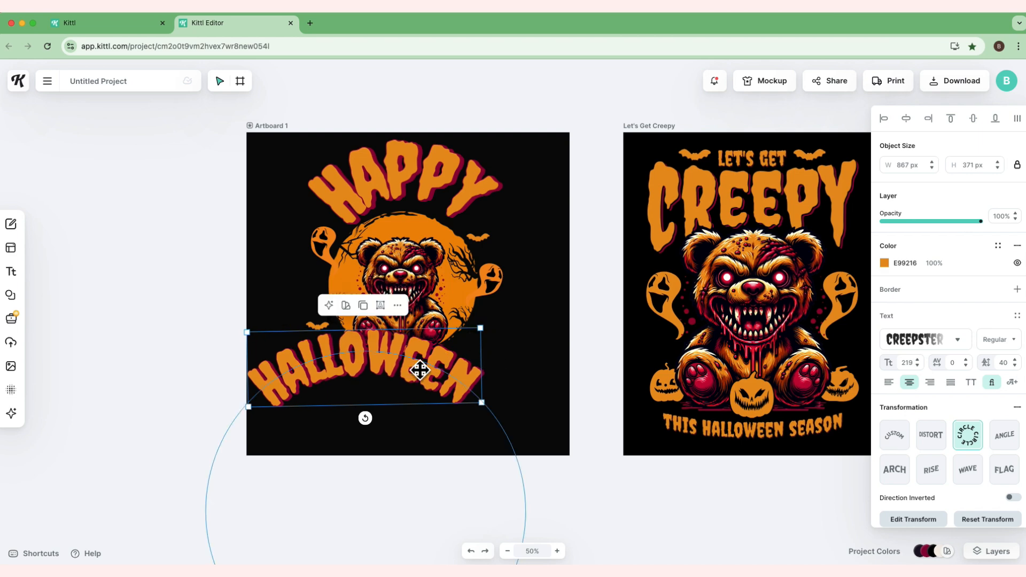
scroll(420, 370, up, 3)
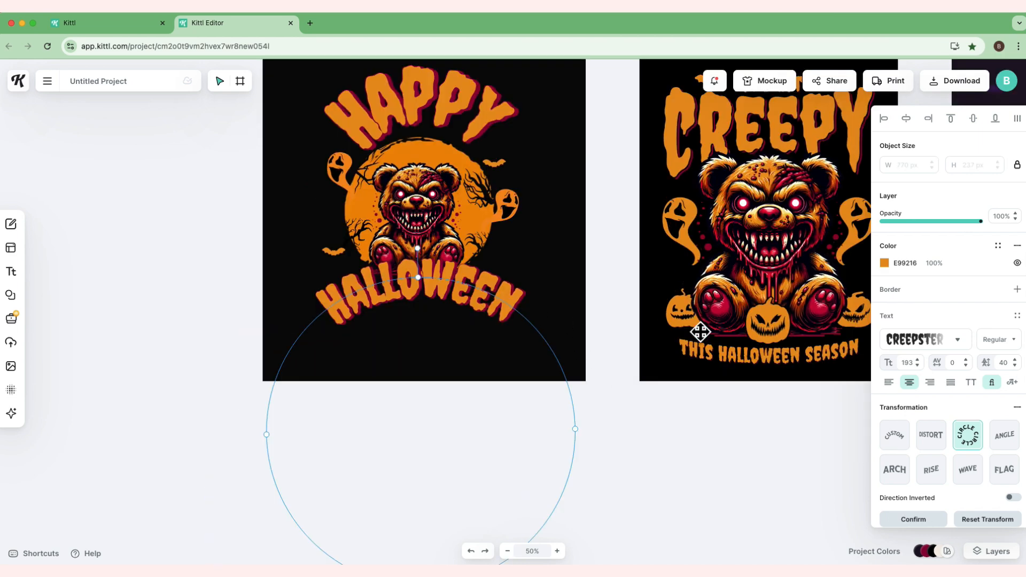
Step: Duplicate HAPPY again, retype it as BOSS and place it curved beneath HALLOWEEN
click(711, 411)
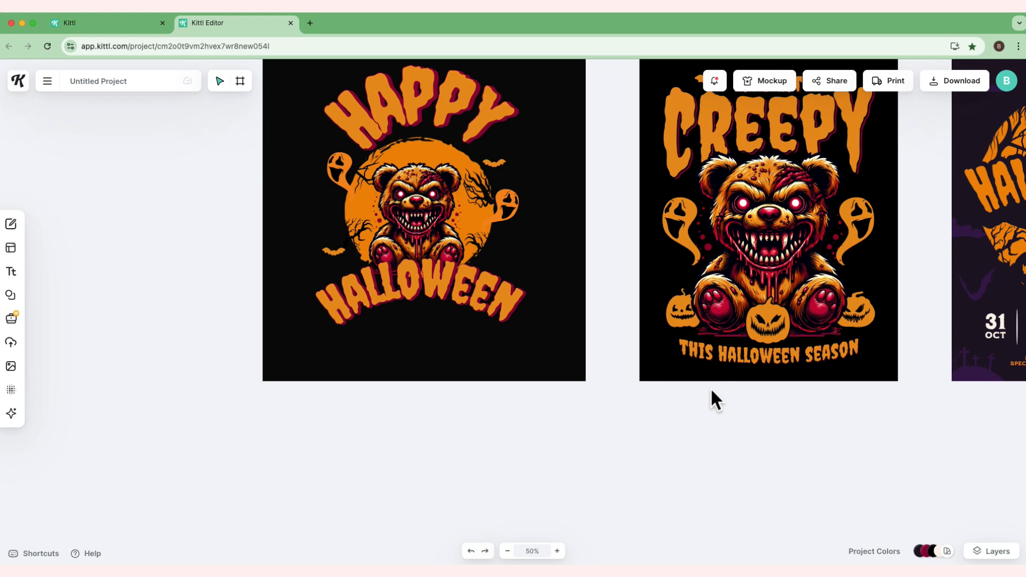
scroll(793, 419, up, 4)
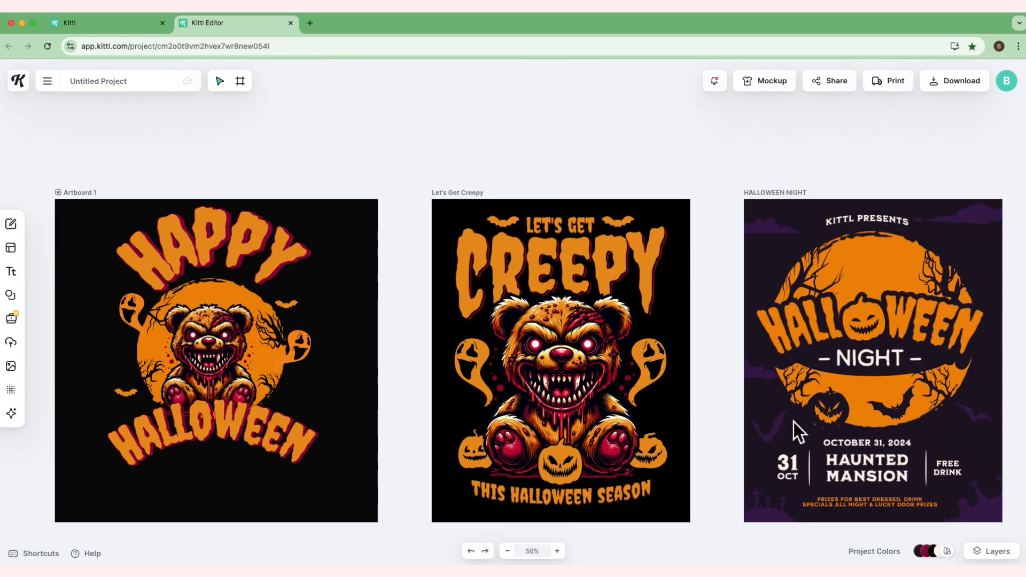
scroll(794, 422, up, 1)
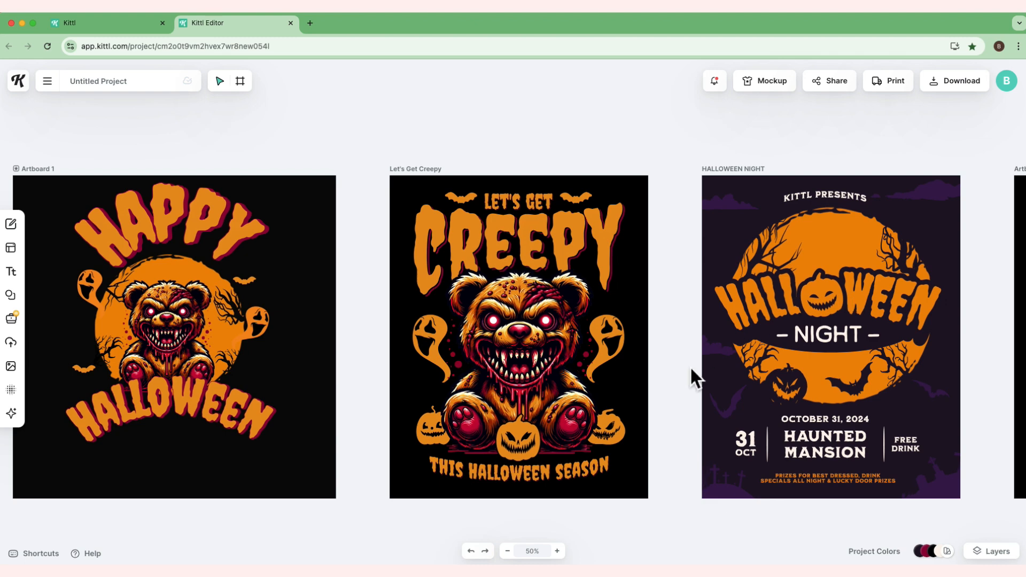
scroll(573, 470, down, 4)
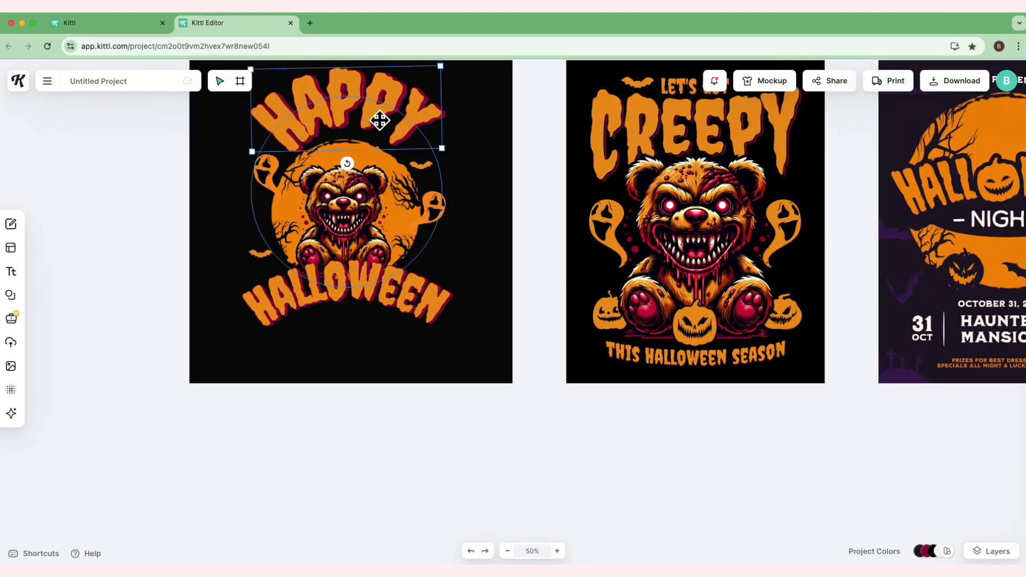
click(390, 99)
scroll(404, 137, up, 2)
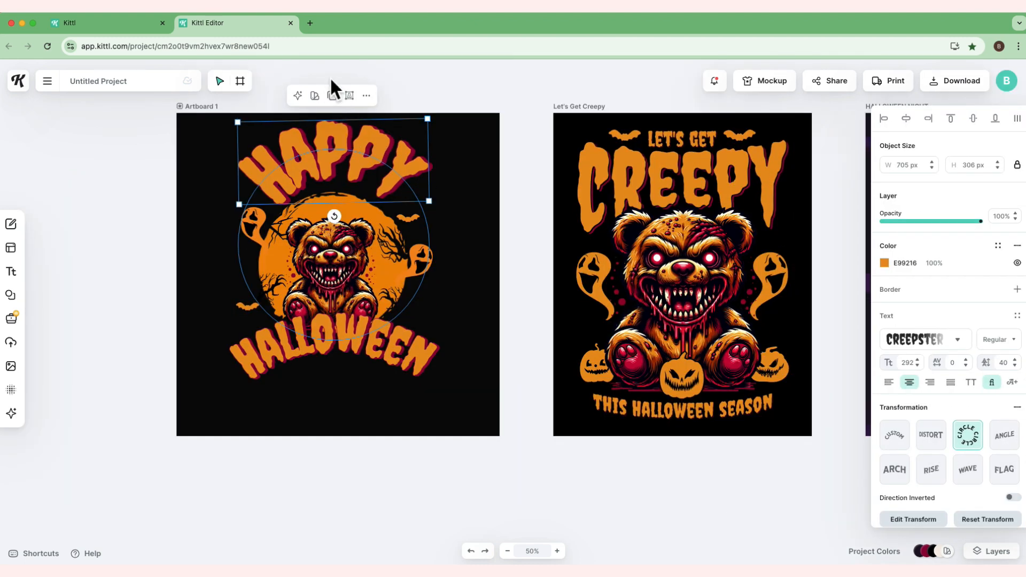
click(332, 95)
drag(371, 151, 406, 251)
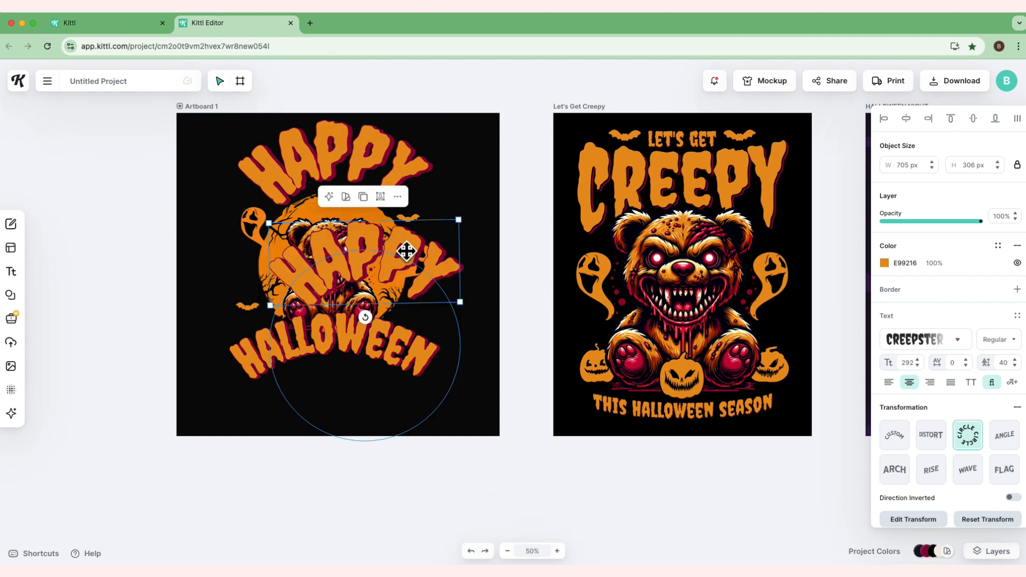
double_click(406, 251)
text(BOSS)
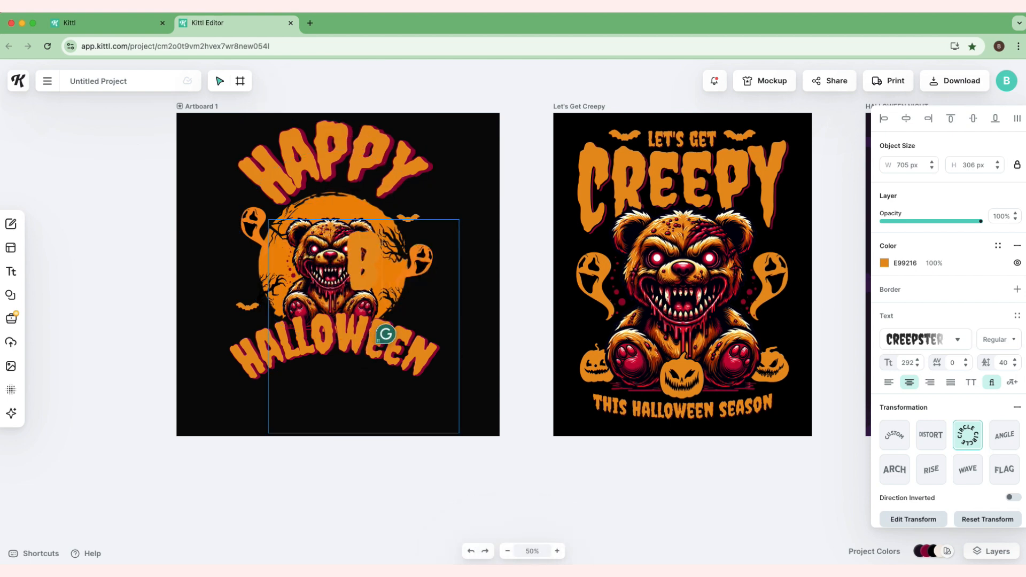
key(Escape)
drag(369, 265, 376, 395)
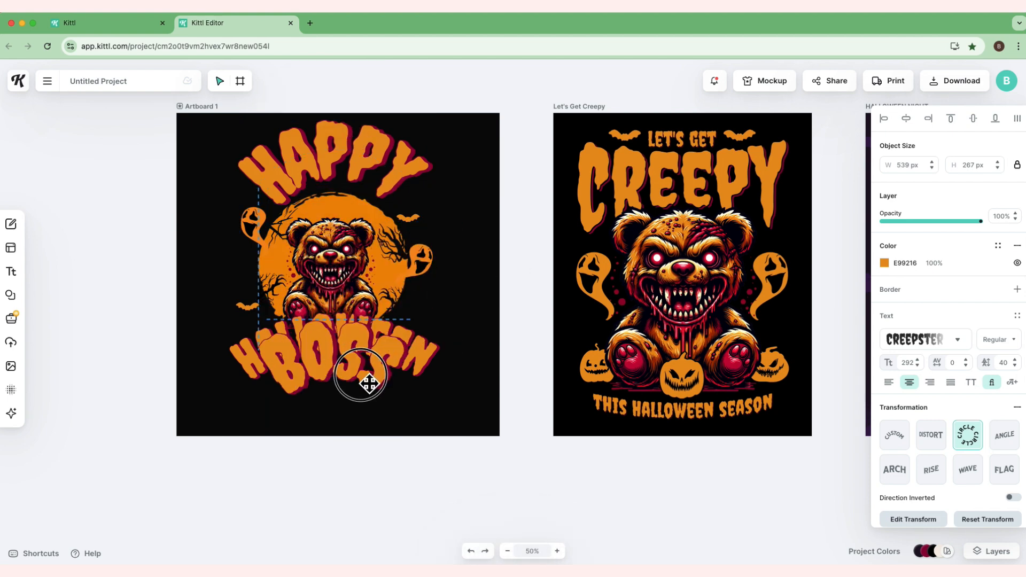
Step: Replace the O in BOSS with a space, leaving B SS with a gap for the pumpkin
click(457, 473)
click(348, 379)
double_click(347, 379)
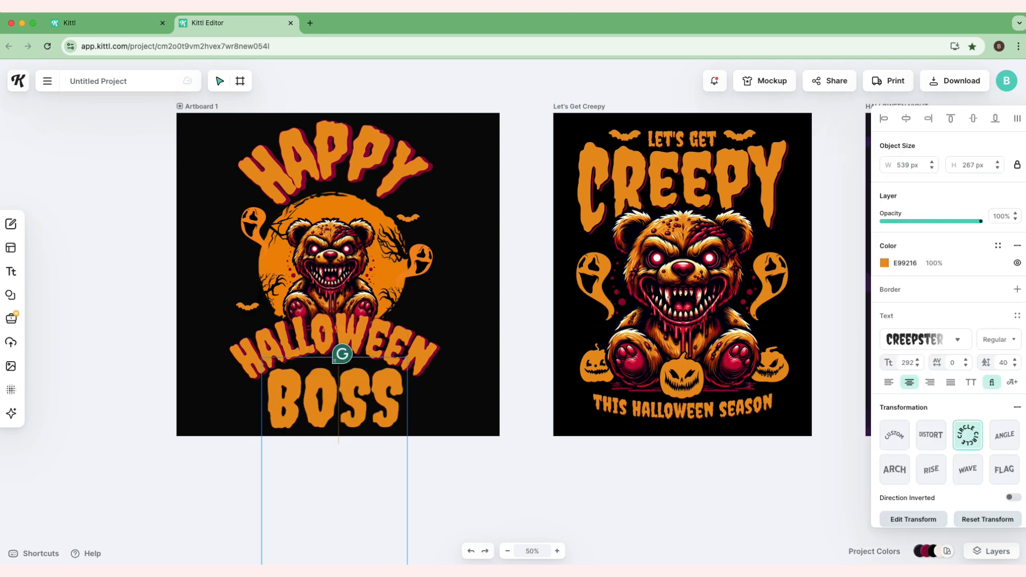
key(BackSpace)
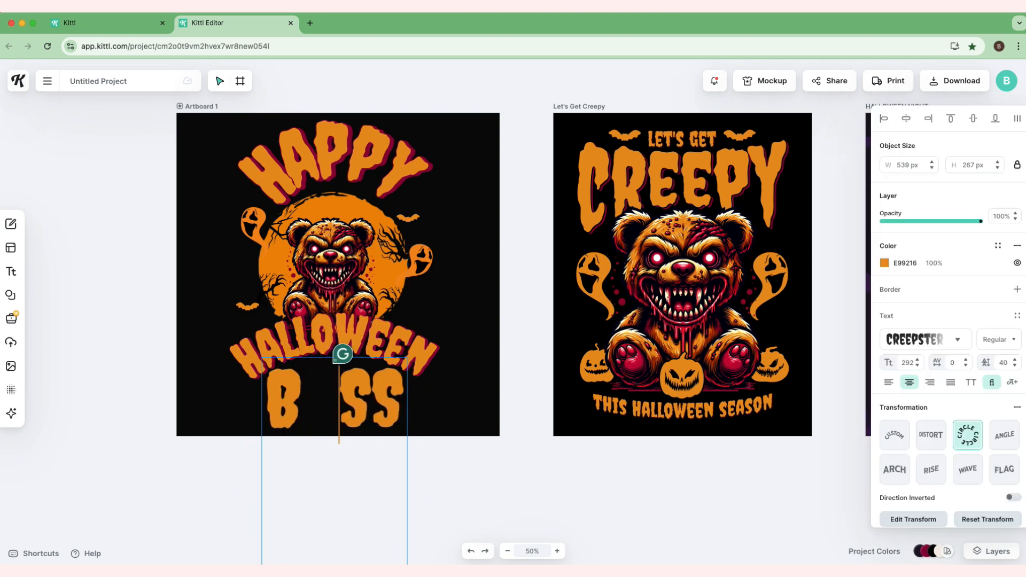
click(457, 485)
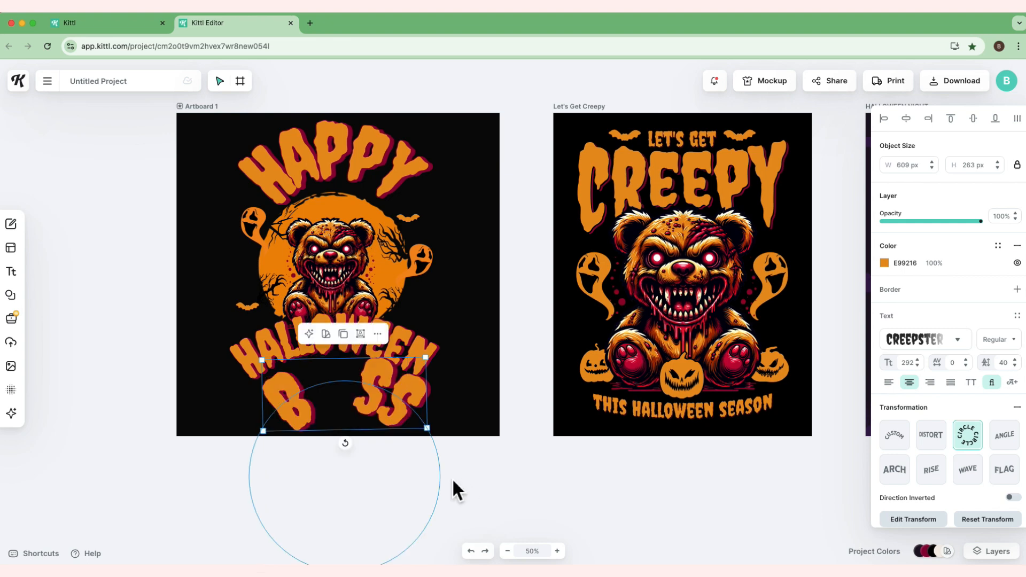
click(387, 425)
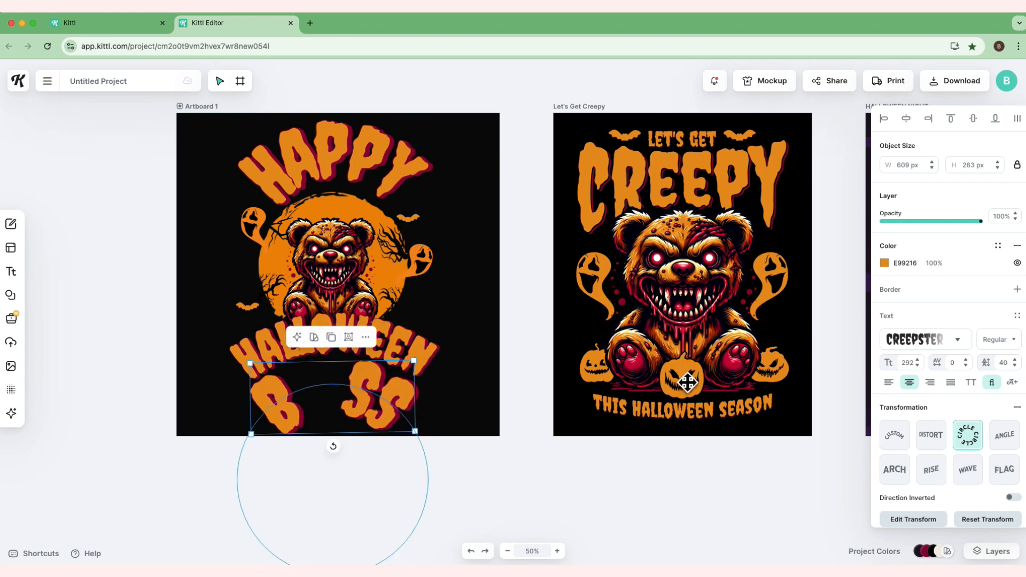
Step: Paste the pumpkin illustration and settle it into the gap between B and SS
key(Escape)
key(ctrl+v)
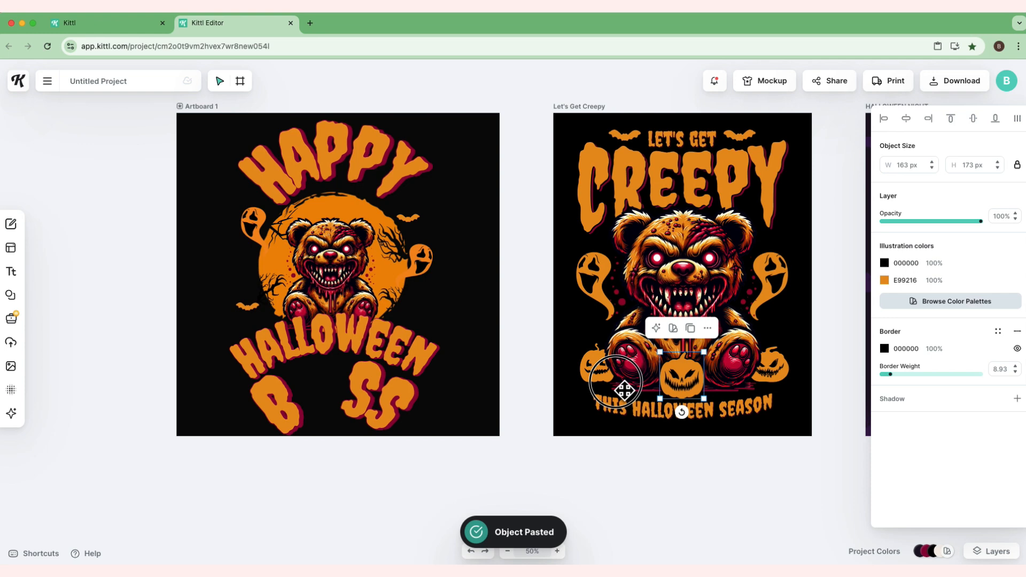
drag(682, 384, 321, 393)
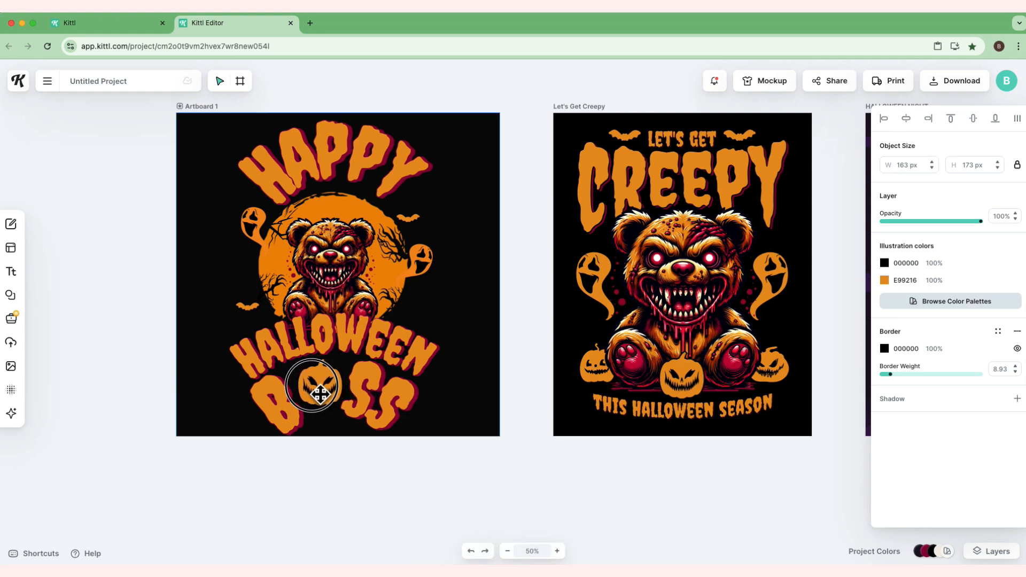
drag(320, 393, 320, 391)
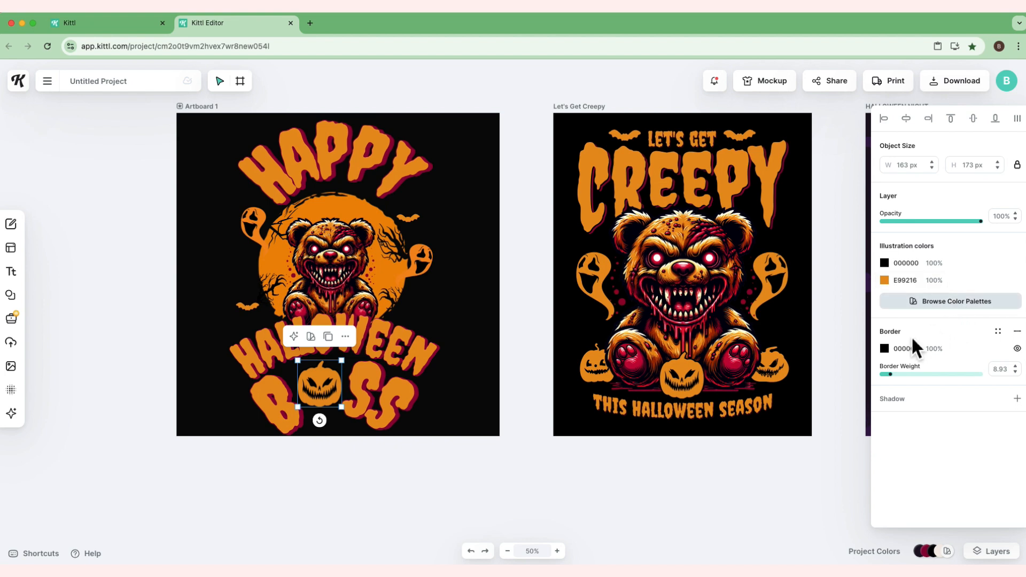
Step: Give the pumpkin a dark red 91023B border about 27 thick
click(885, 348)
click(816, 542)
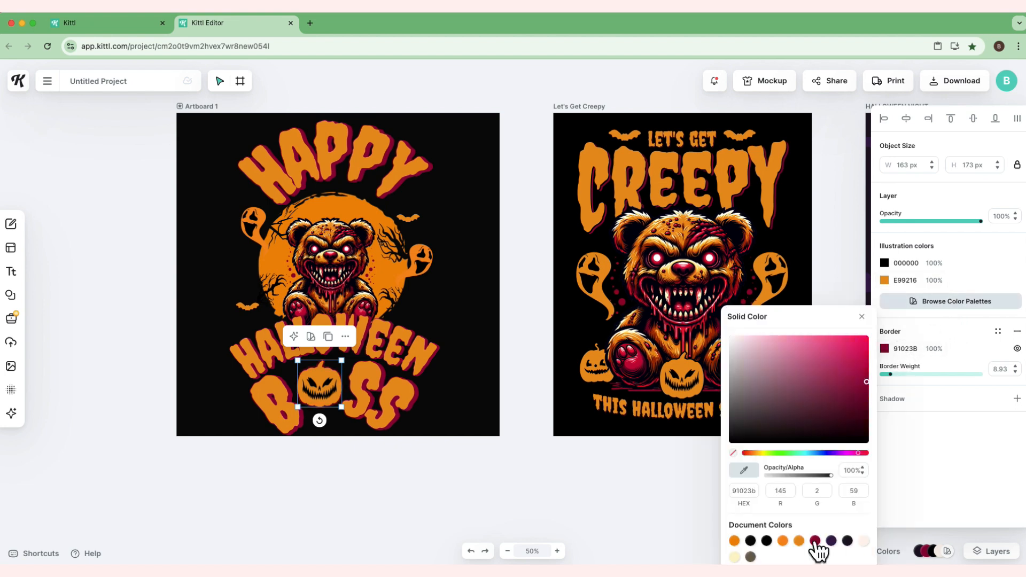
click(914, 427)
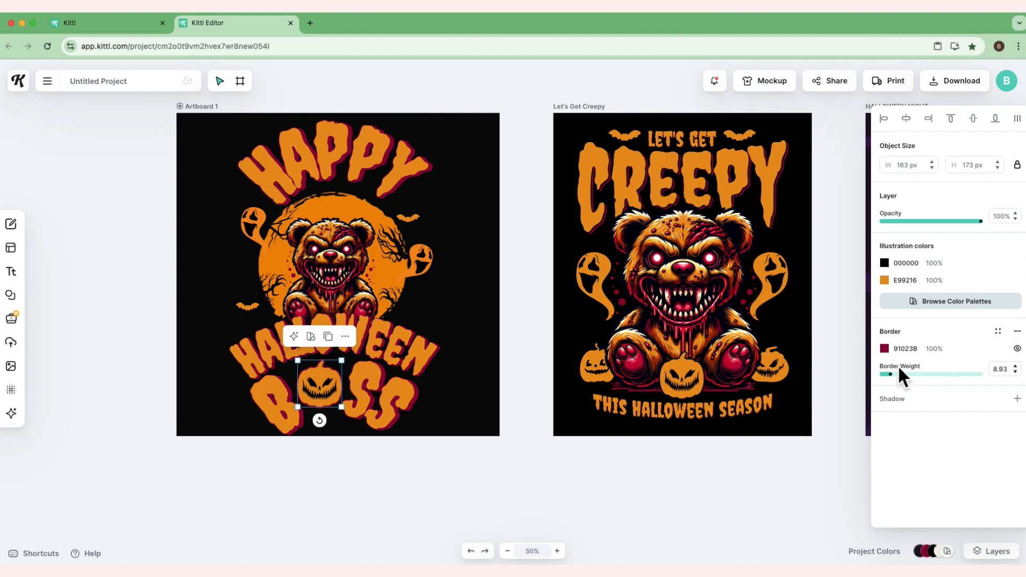
drag(891, 373, 908, 374)
Step: Add a dark red 91023B shadow to the pumpkin, adjust its angle and offset, and hide the border
click(1018, 398)
click(884, 415)
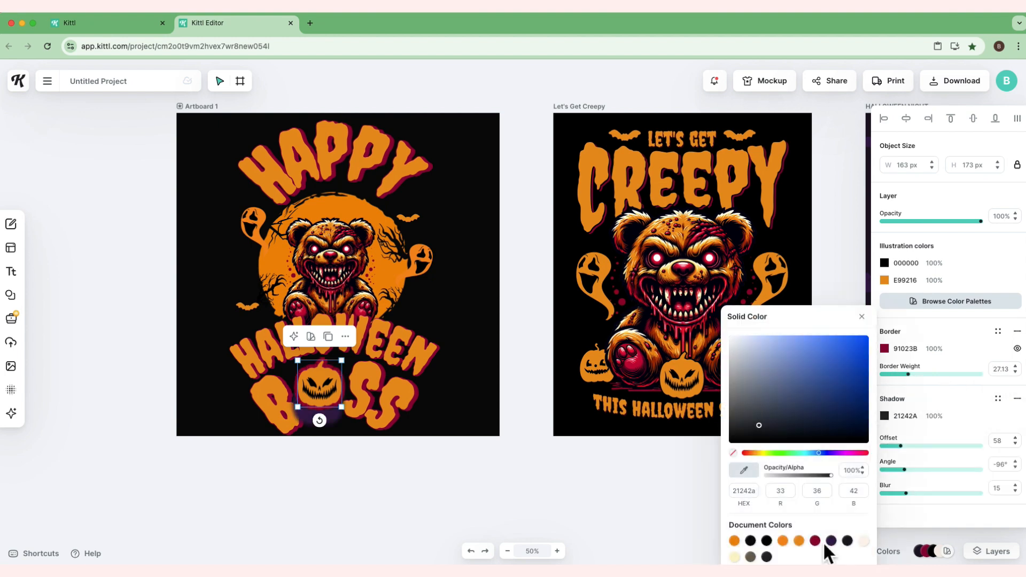
click(815, 540)
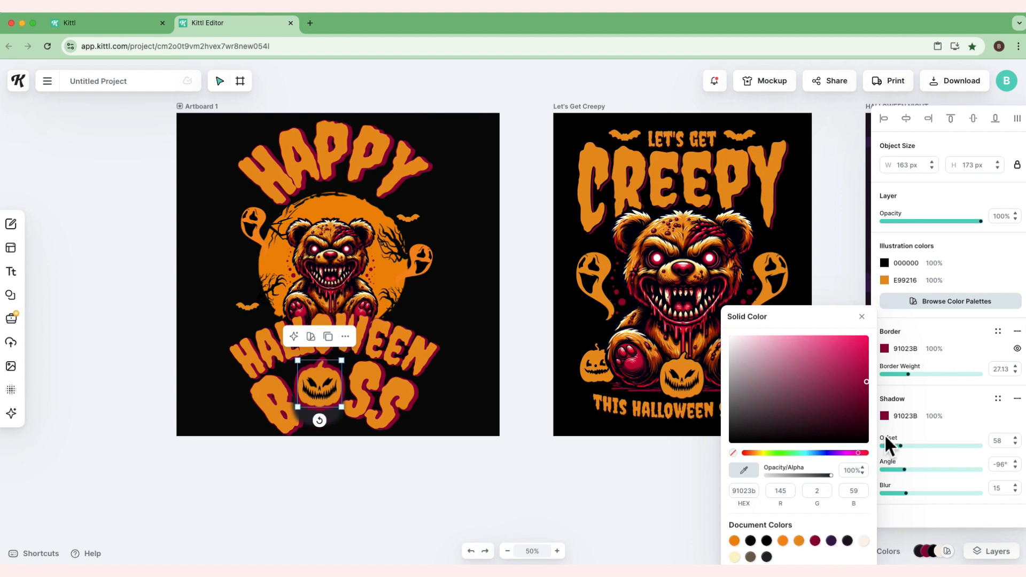
mouse_move(906, 471)
mouse_down()
mouse_move(939, 471)
mouse_move(883, 493)
mouse_up()
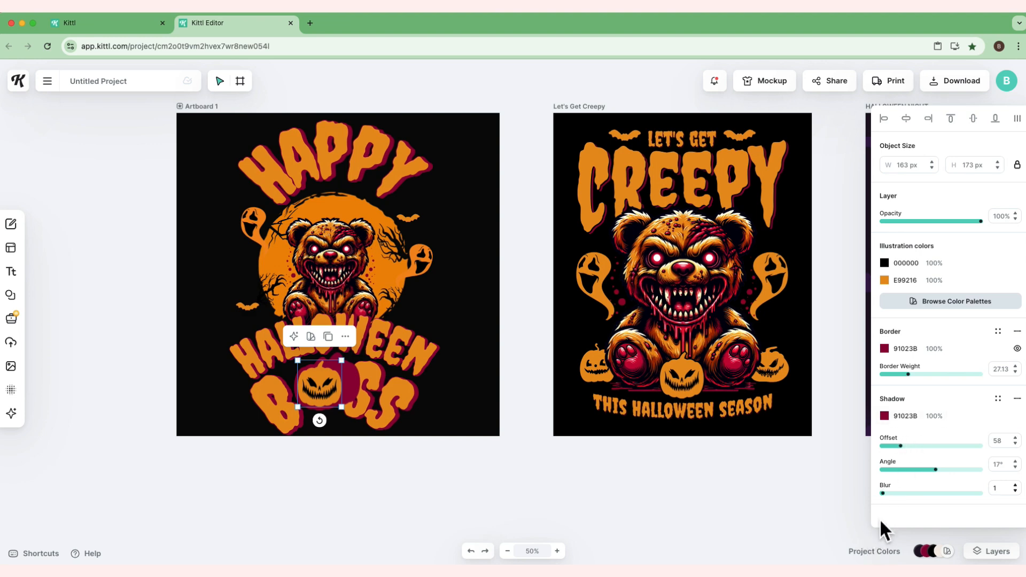
drag(902, 446, 882, 446)
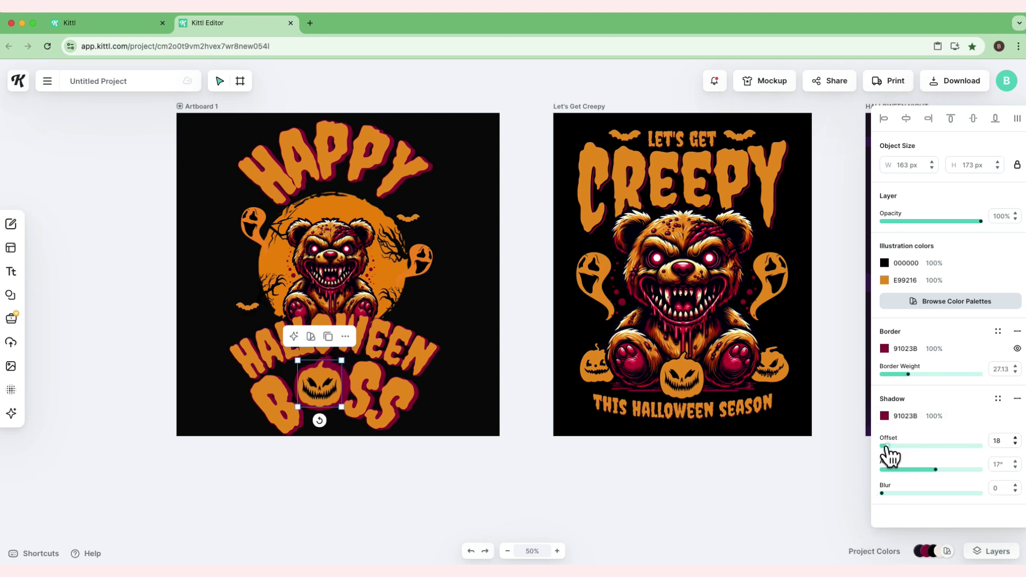
click(1018, 349)
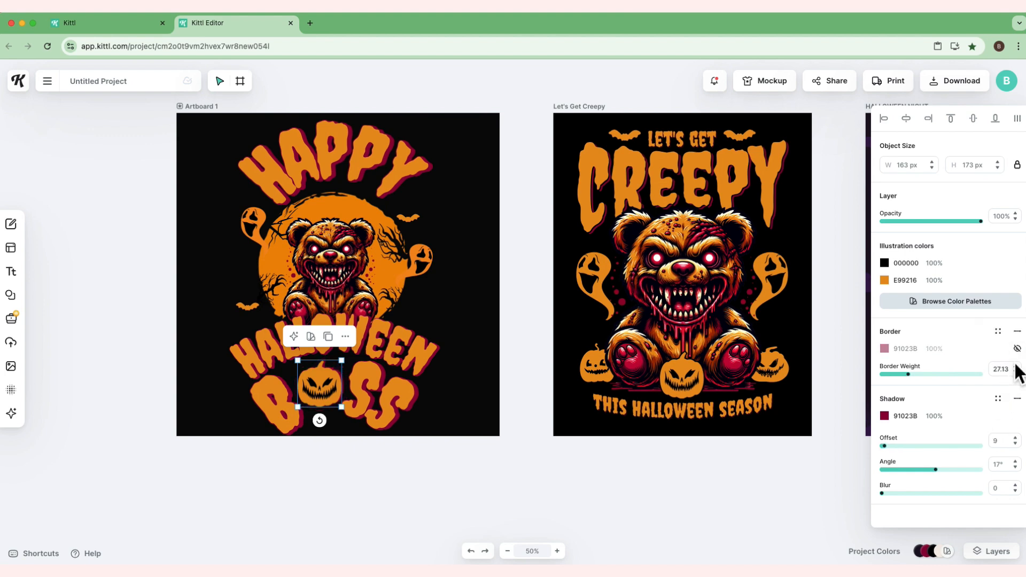
drag(883, 447, 887, 447)
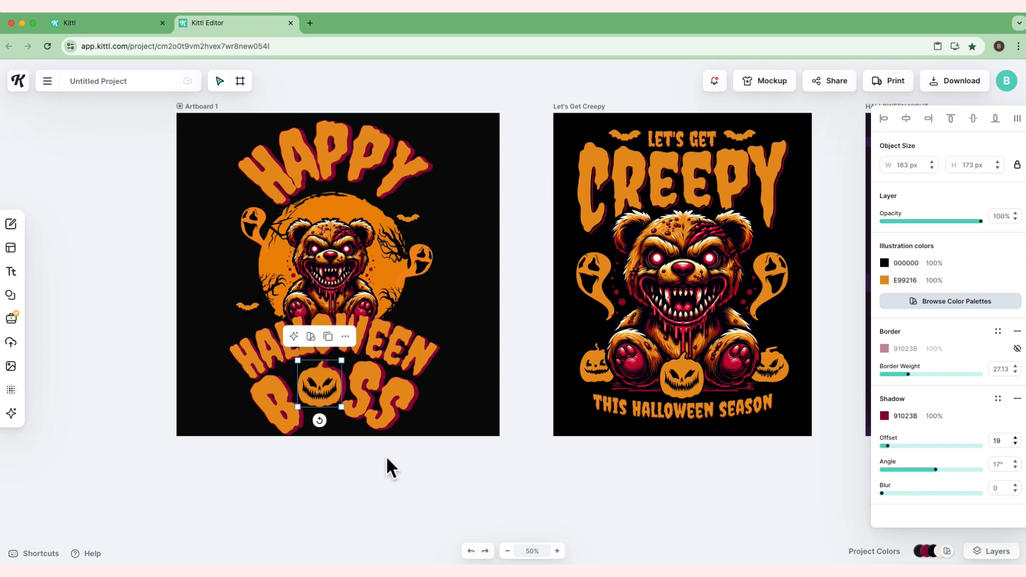
Step: Enlarge the pumpkin slightly and recolor its black features dark red to finish BOSS
mouse_move(320, 387)
mouse_down()
mouse_move(337, 401)
mouse_move(325, 425)
mouse_up()
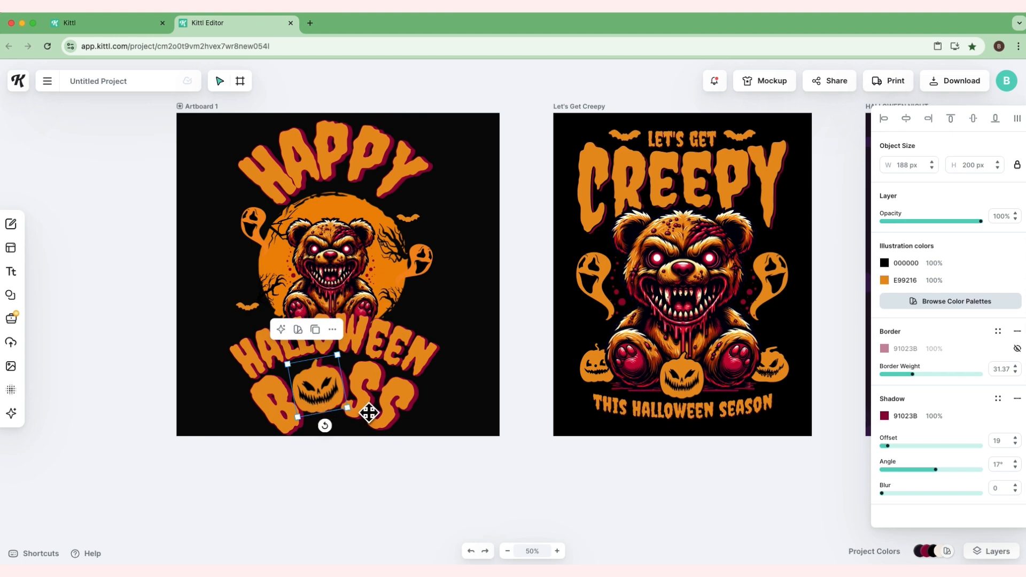
click(884, 263)
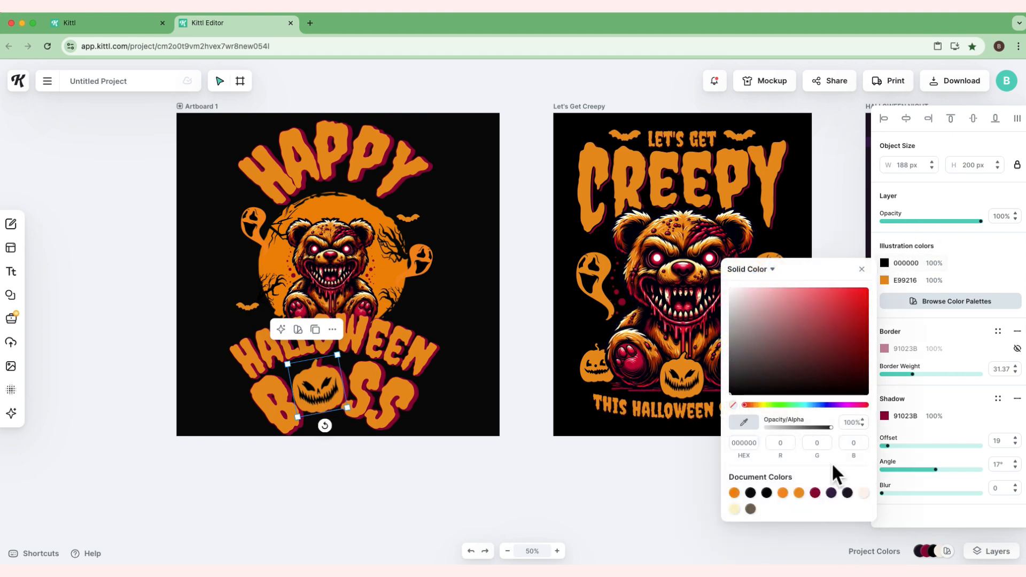
click(816, 493)
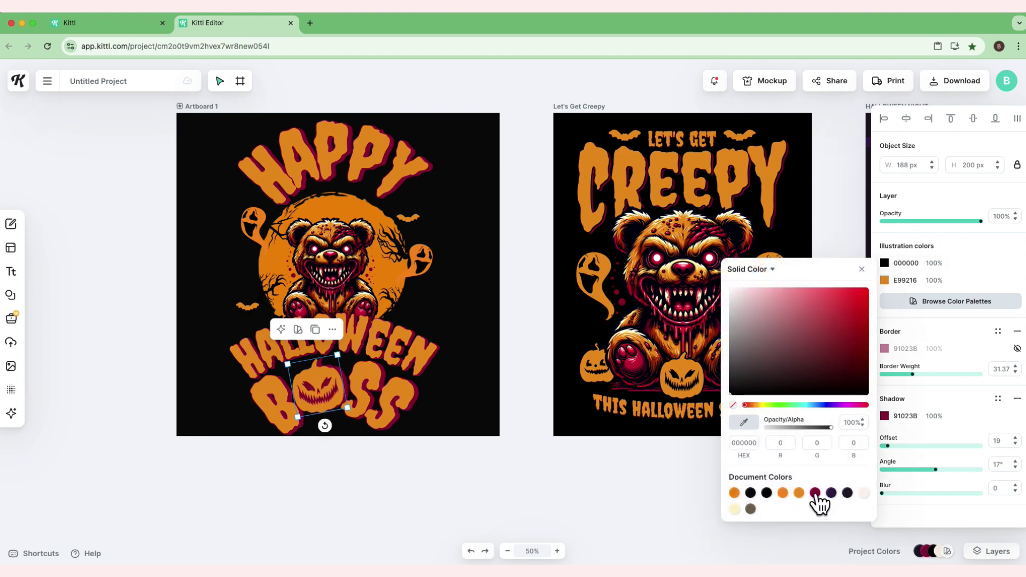
click(509, 477)
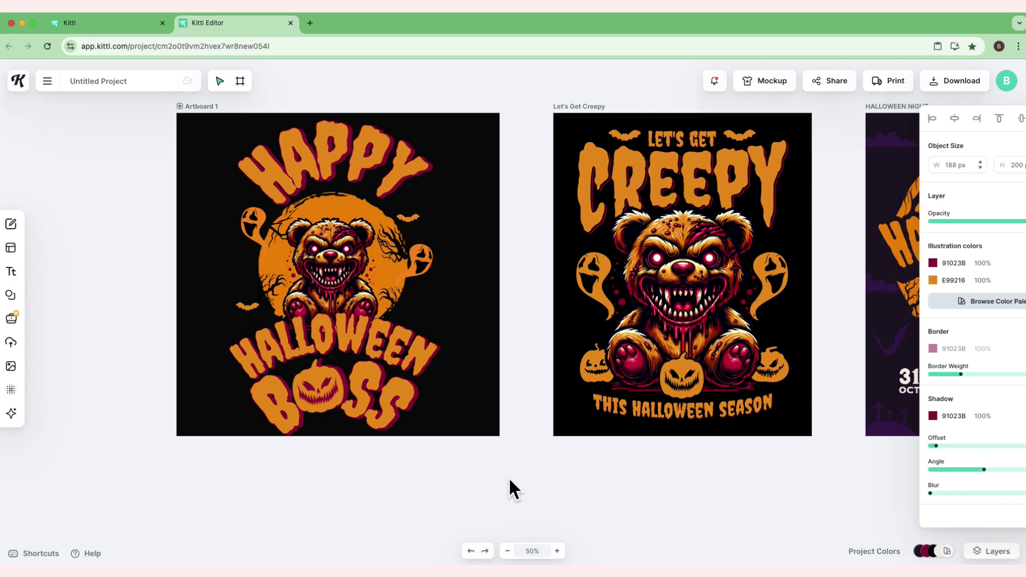
click(333, 394)
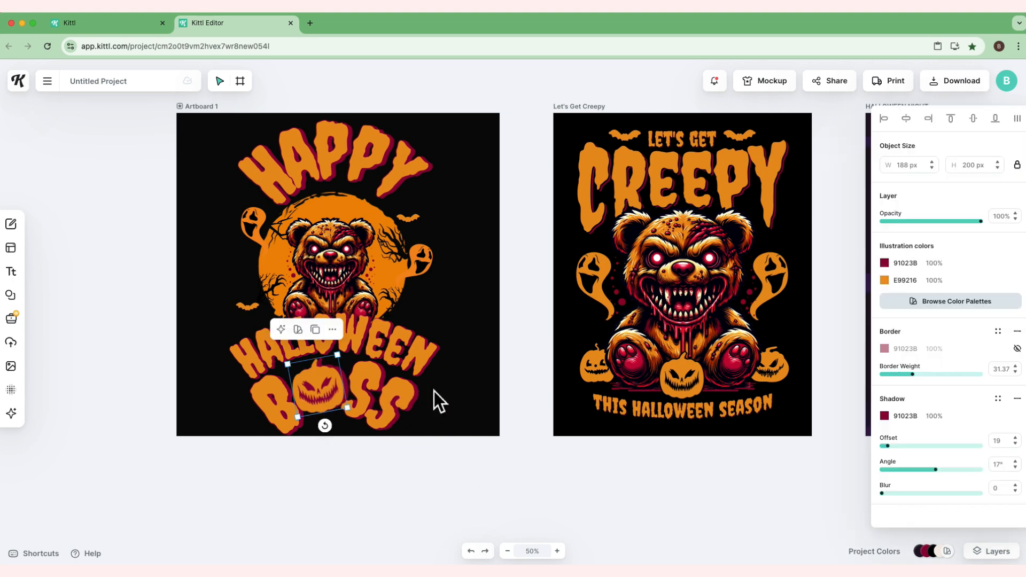
click(441, 467)
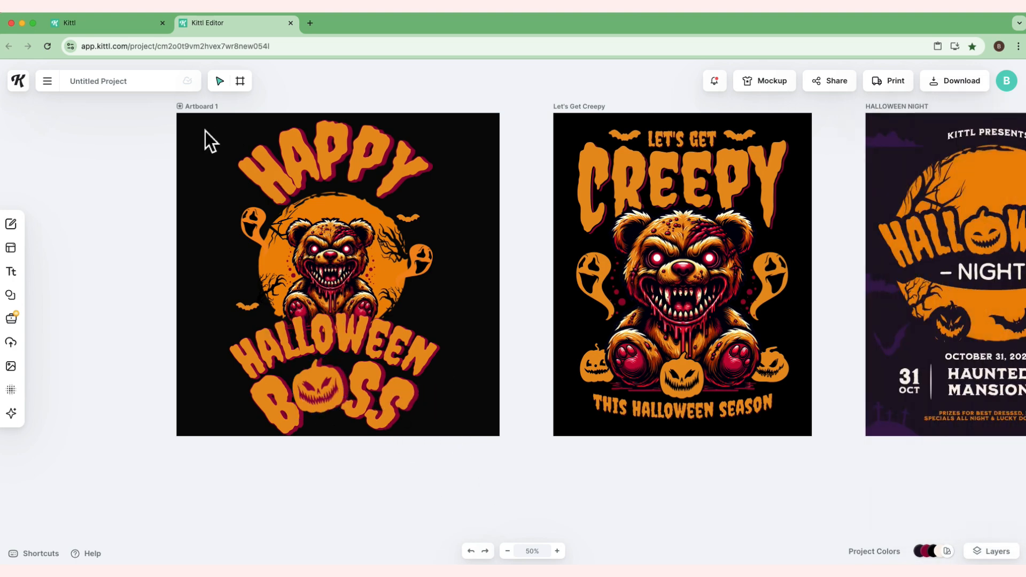
drag(201, 120, 481, 429)
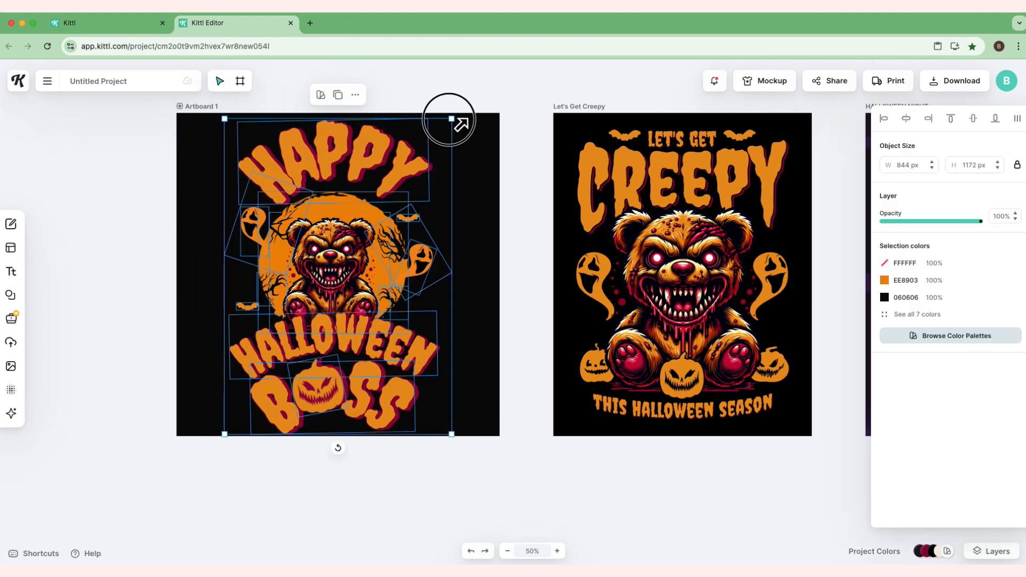
click(472, 474)
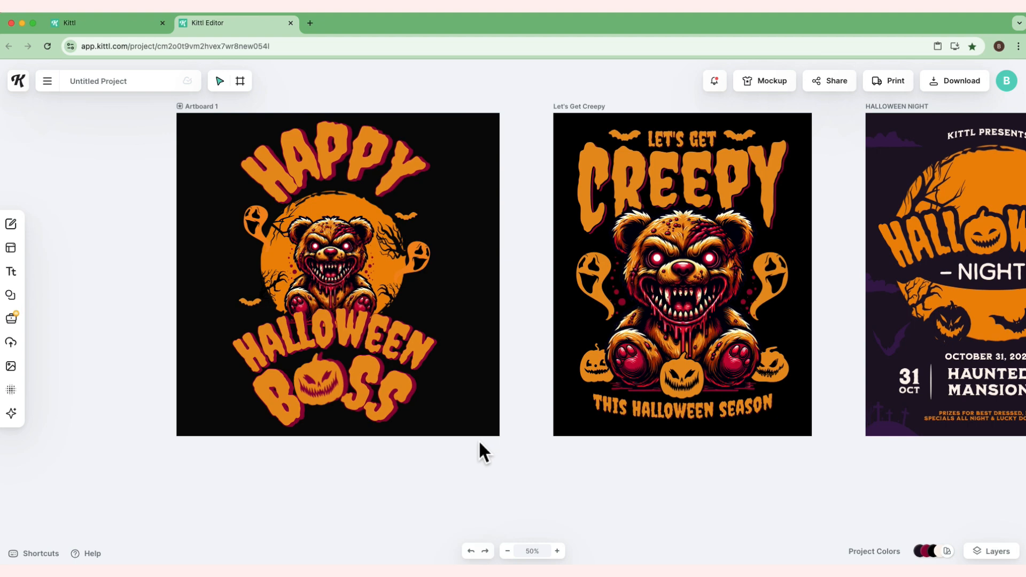
click(374, 393)
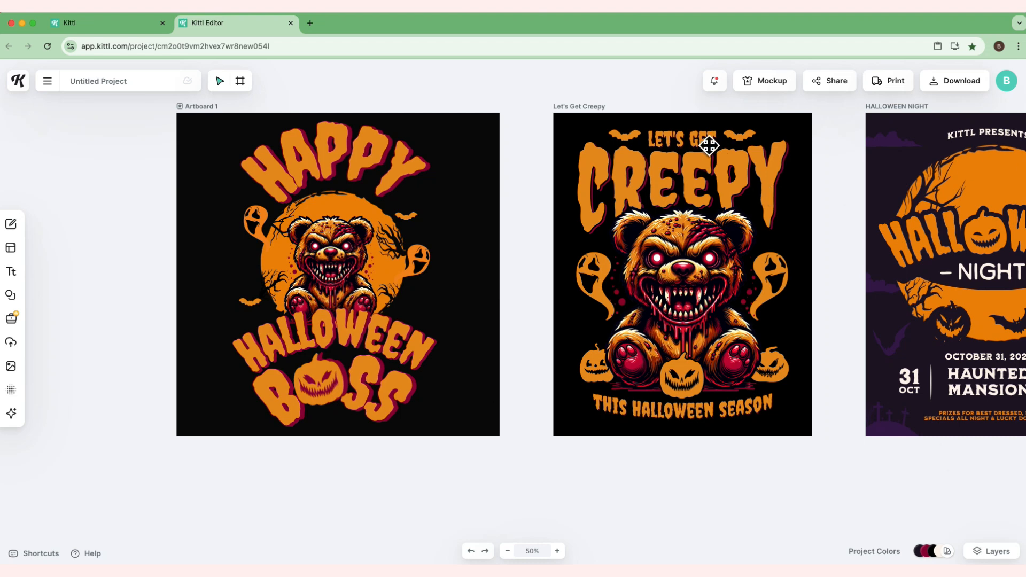
Step: Check the HALLOWEEN text, then move and shrink the small bat on the artboard
click(401, 341)
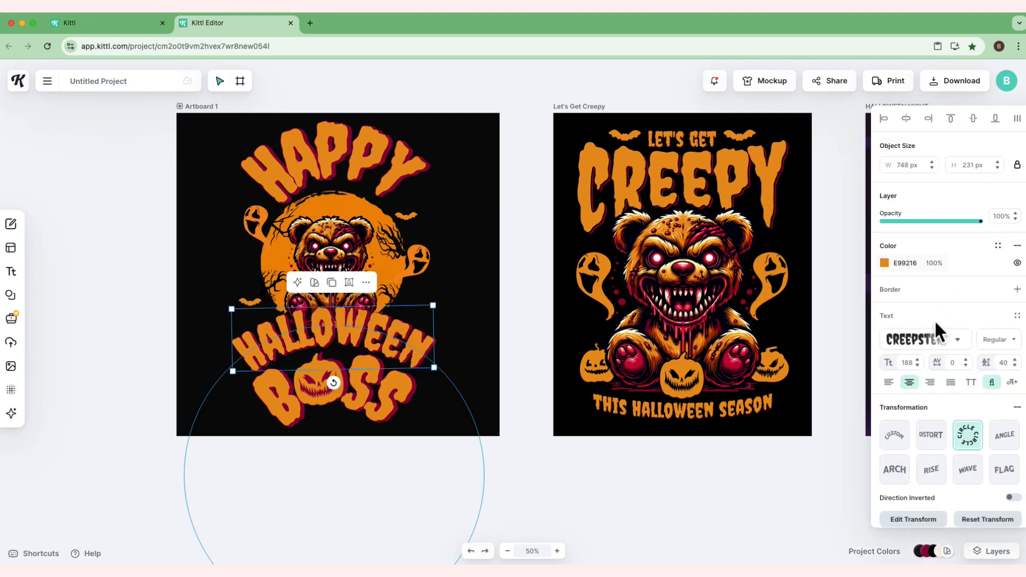
scroll(935, 305, down, 3)
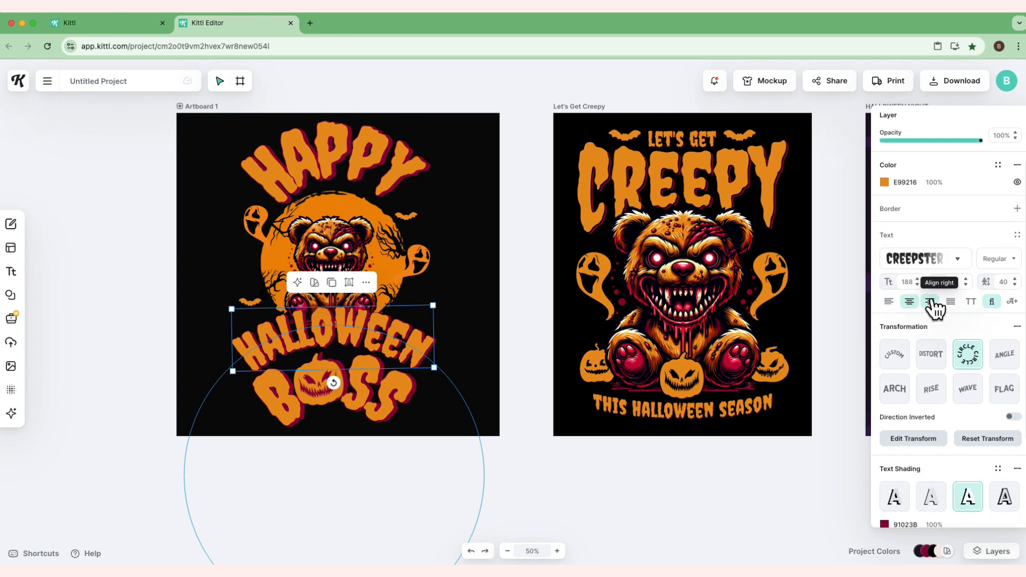
scroll(934, 307, down, 3)
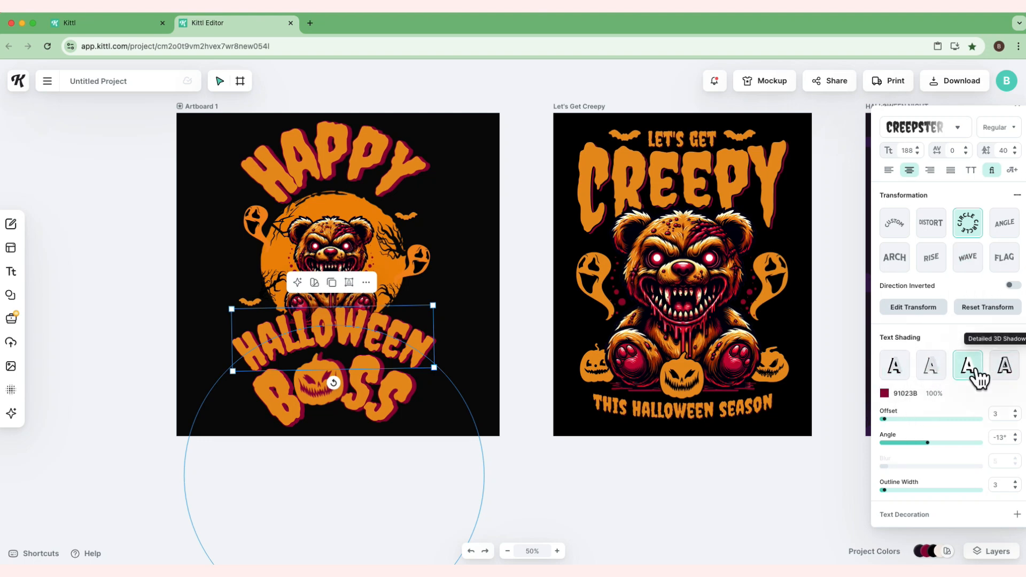
scroll(959, 346, up, 2)
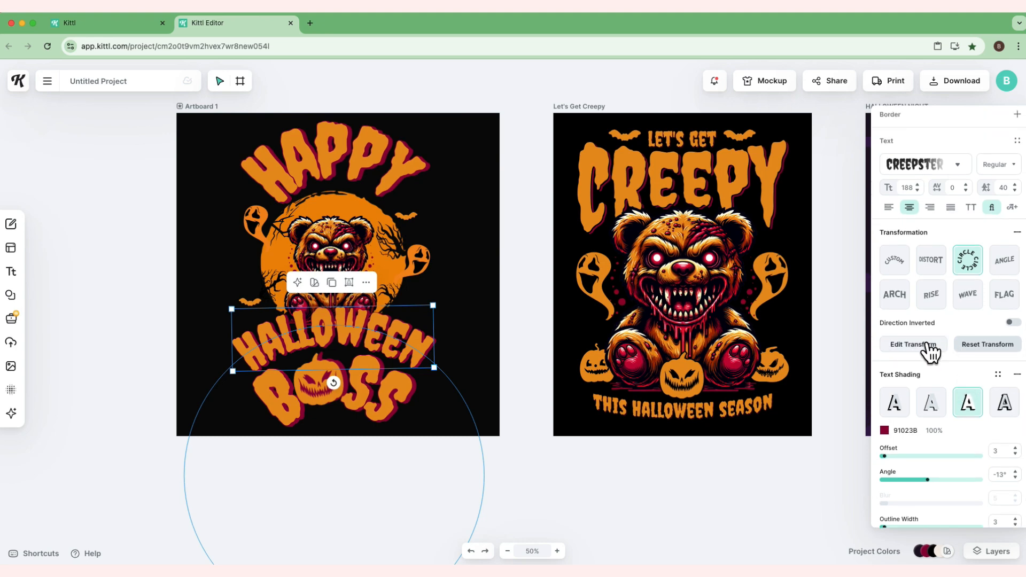
scroll(930, 351, down, 2)
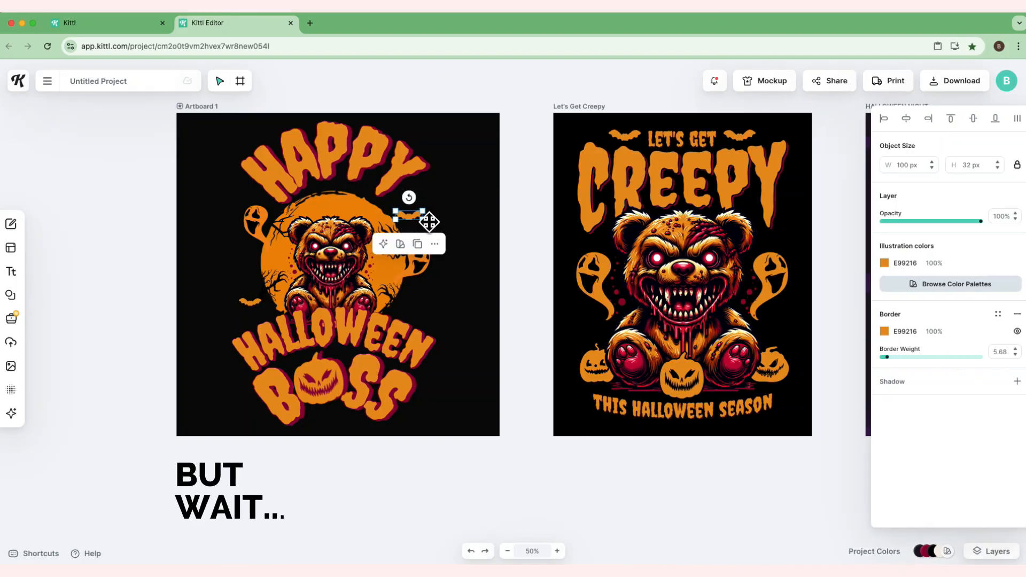
drag(410, 213, 250, 301)
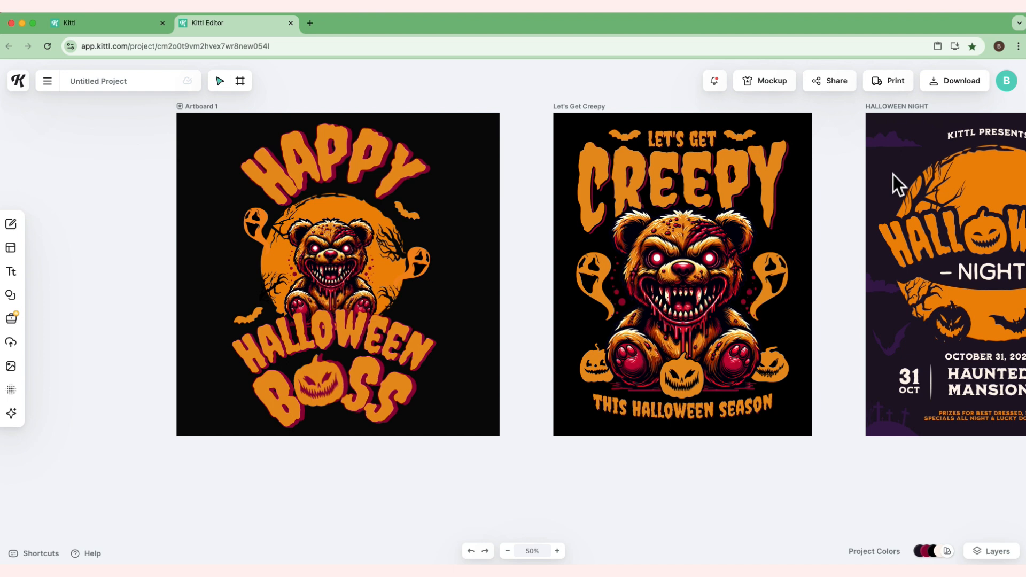
scroll(894, 175, down, 5)
scroll(802, 289, up, 2)
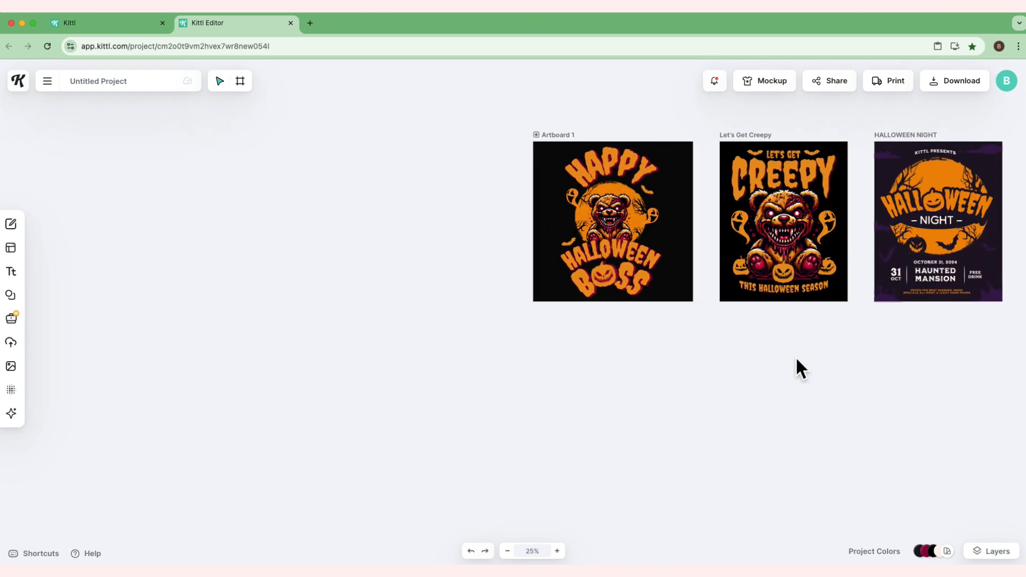
scroll(796, 356, right, 5)
scroll(796, 356, right, 3)
Step: Launch Kittl Copilot and generate Fun Headline text for a 'Halloween post'
right_click(503, 380)
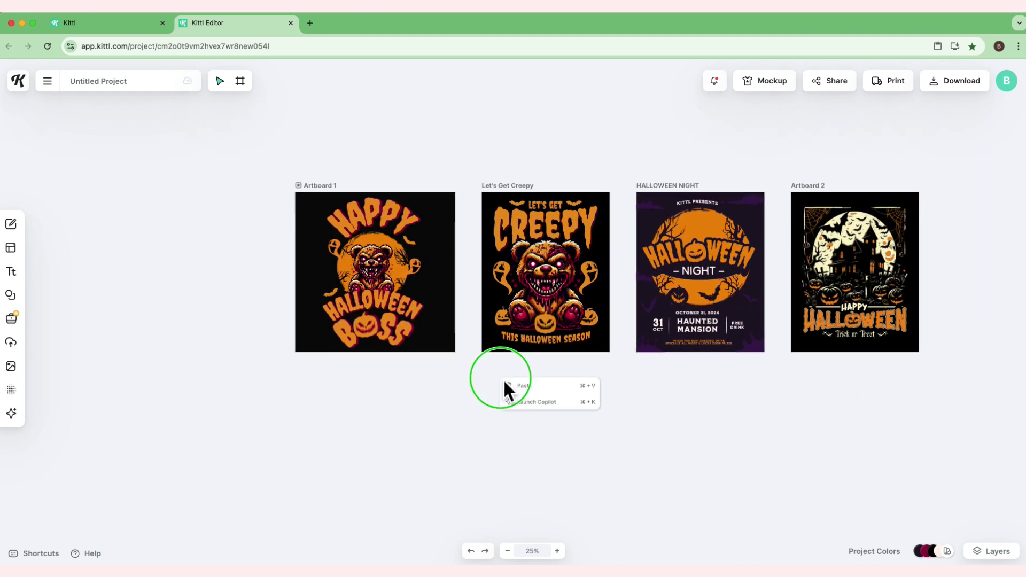
click(542, 402)
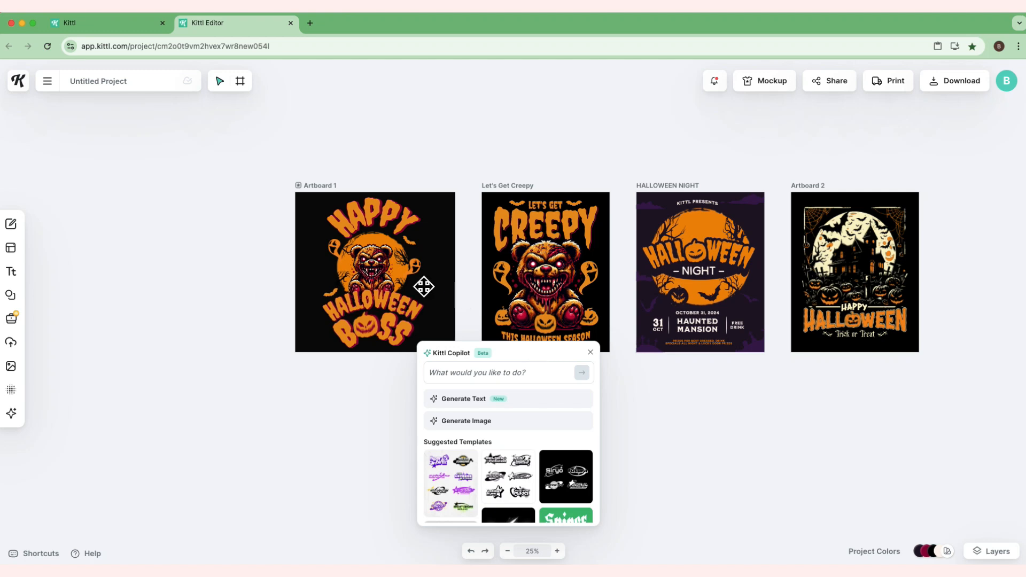
click(465, 399)
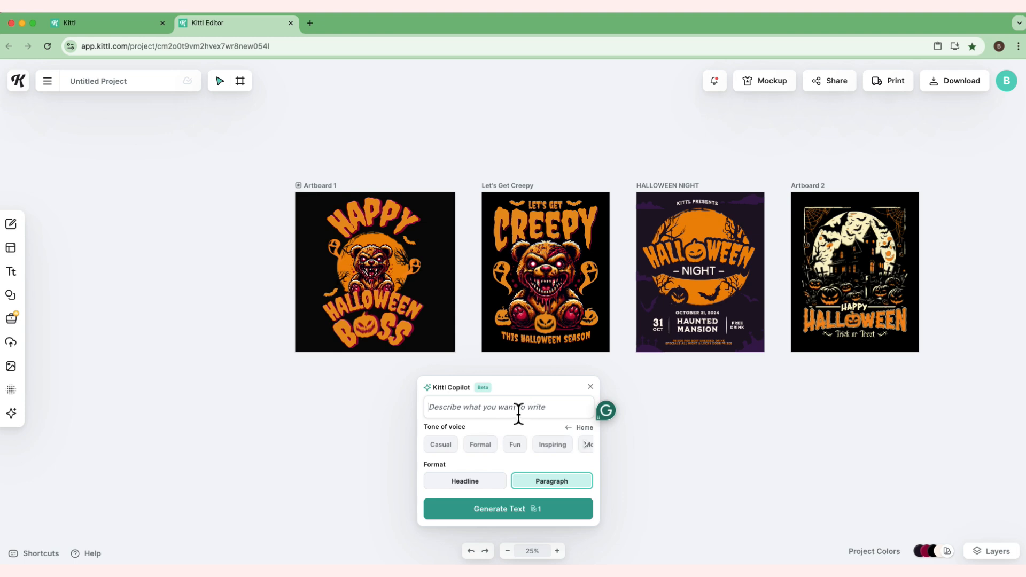
text(Halloween post)
click(513, 444)
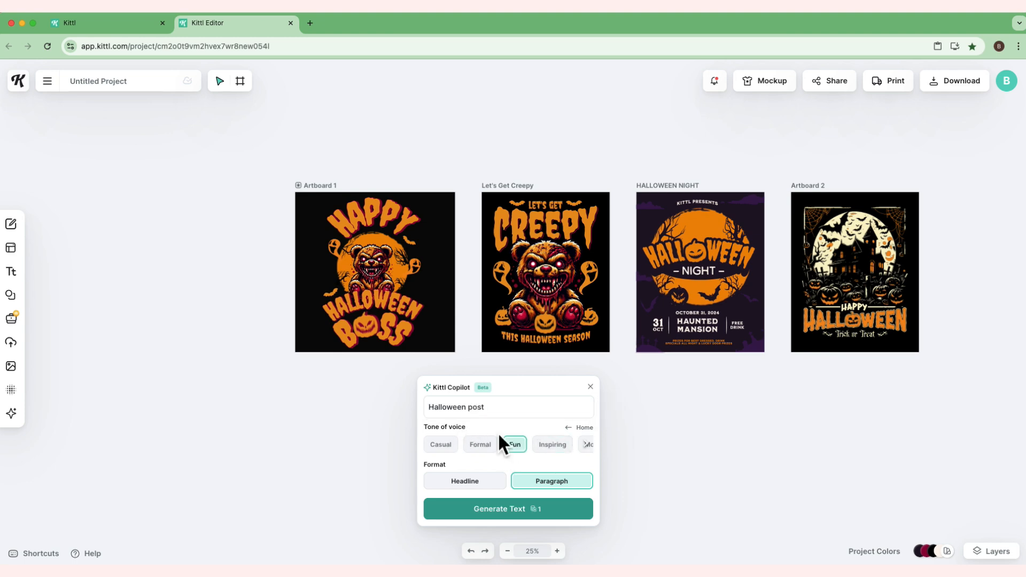
click(465, 482)
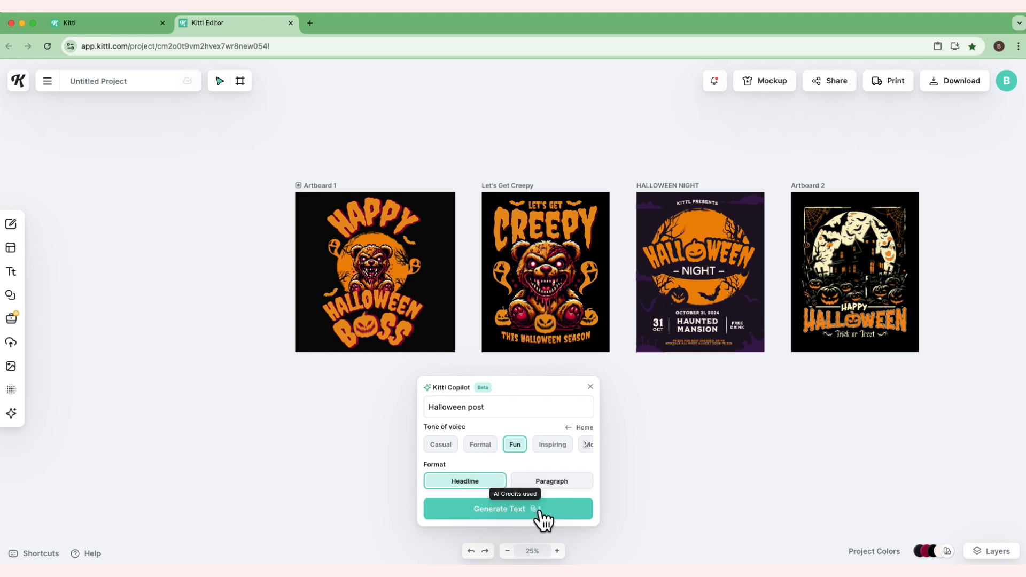
click(541, 511)
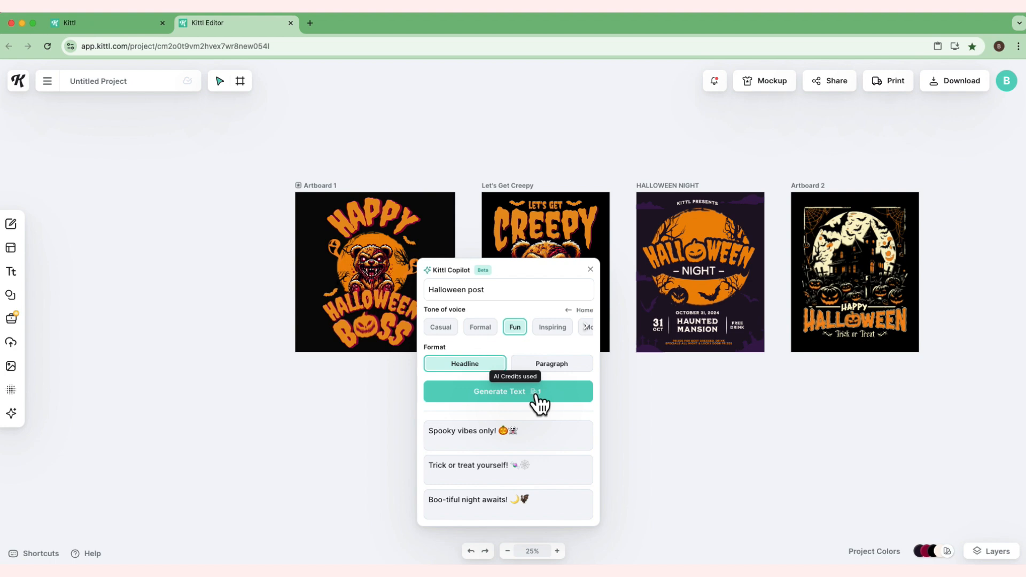
Step: Insert the 'Spooky vibes only!' suggestion, tilt it and place it above Artboard 1
click(518, 439)
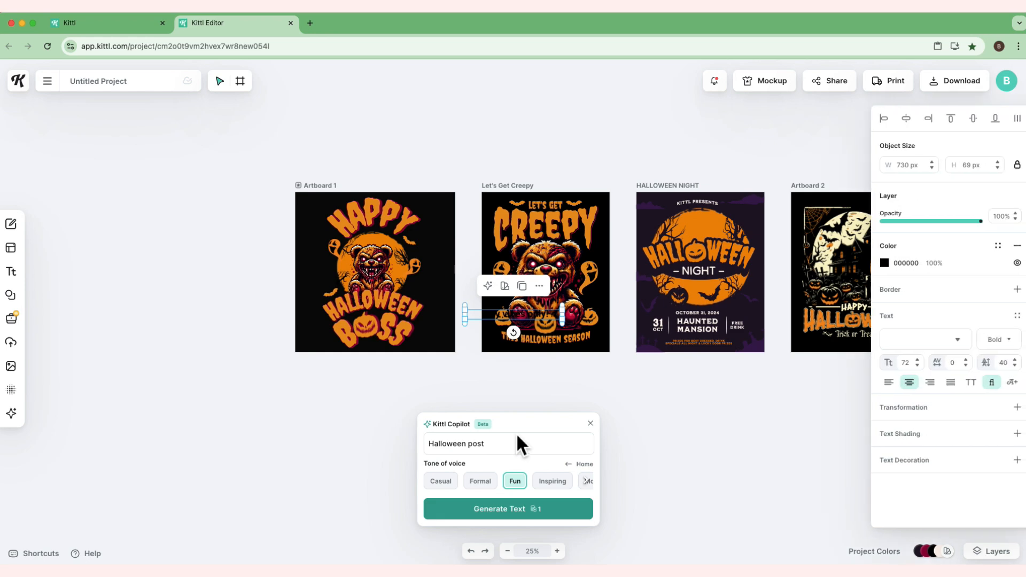
drag(513, 332, 487, 355)
drag(391, 217, 369, 191)
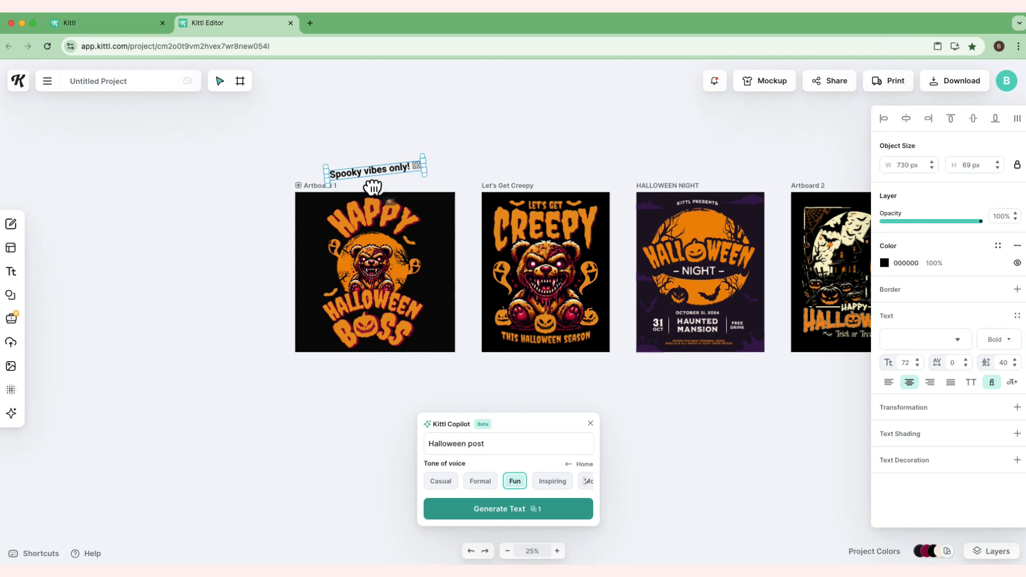
Step: Set Artboard 1's width to 1000 px, making it a 1000×1200 portrait
click(491, 141)
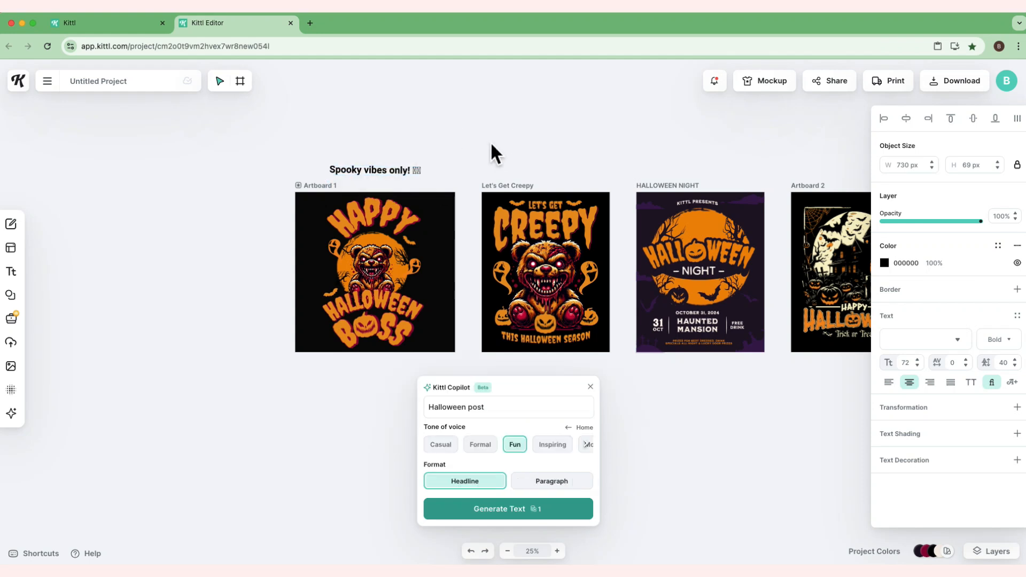
click(993, 552)
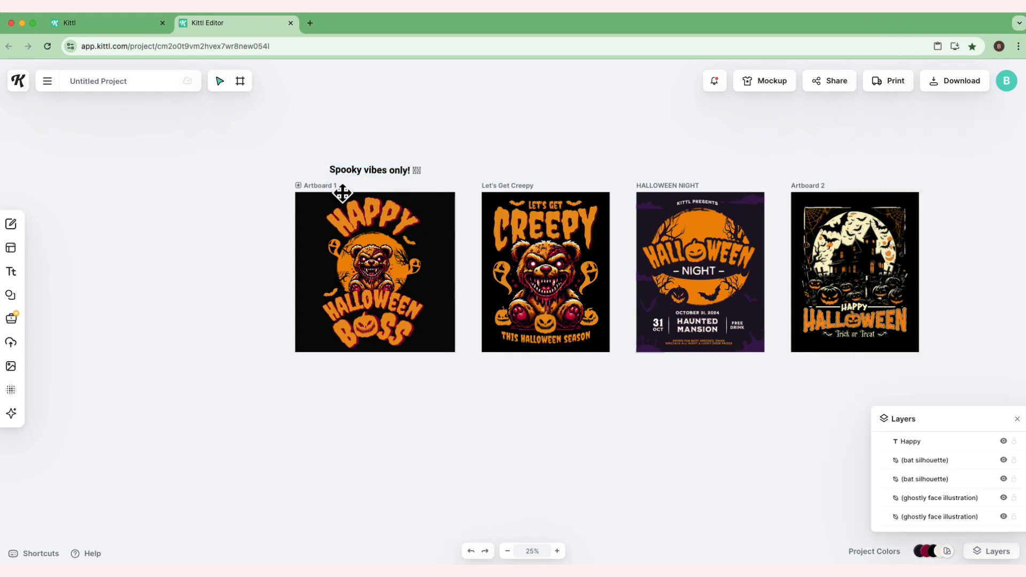
click(322, 186)
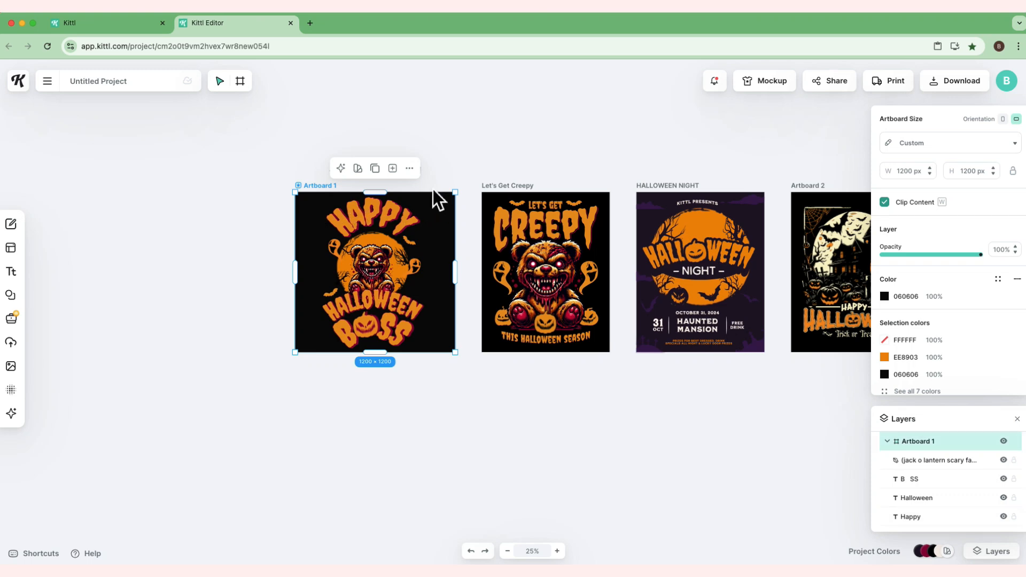
double_click(907, 171)
text(1000)
key(Return)
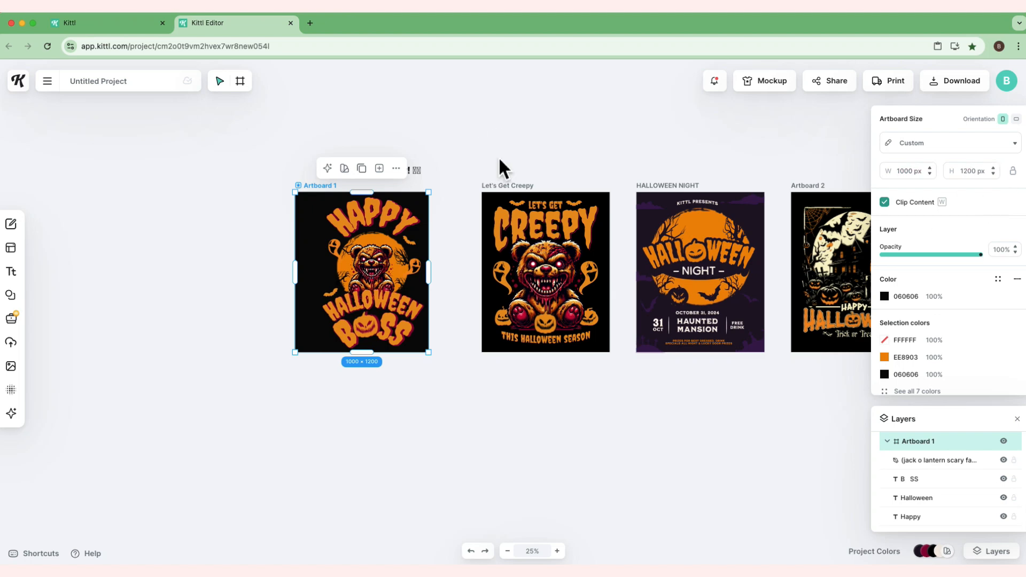
Step: Marquee-select Artboard 1's artwork and shift it left to fit the narrower frame
click(433, 413)
drag(425, 397, 337, 196)
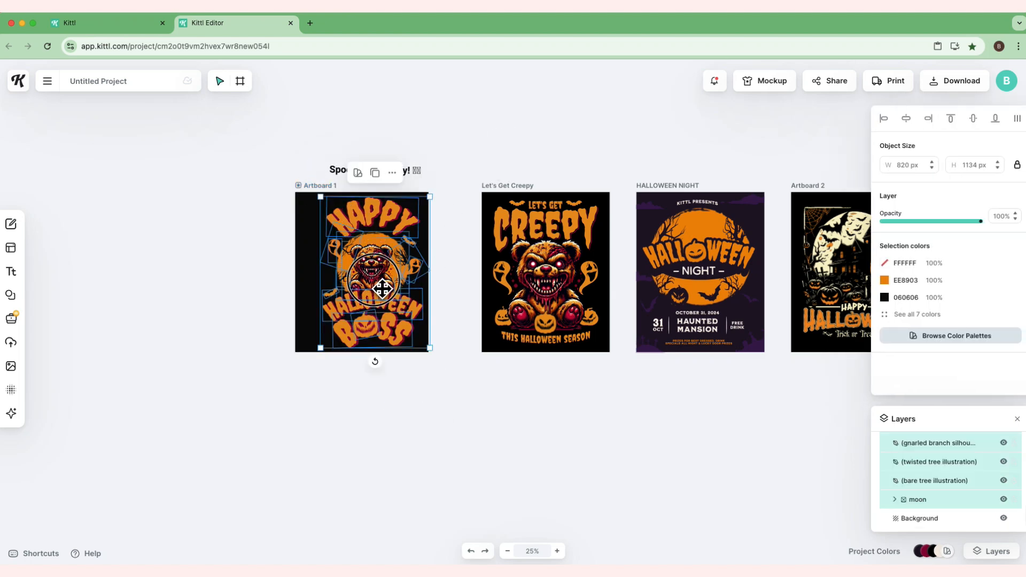
drag(384, 285, 365, 284)
click(499, 399)
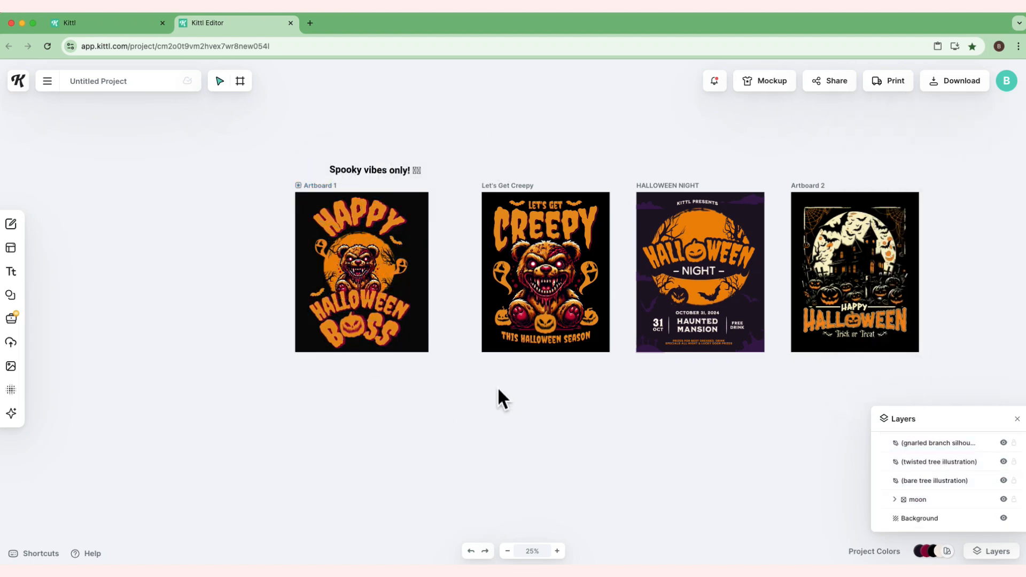
Step: Download only Artboard 1 as a PNG and dismiss the credit reminder
click(961, 80)
click(975, 149)
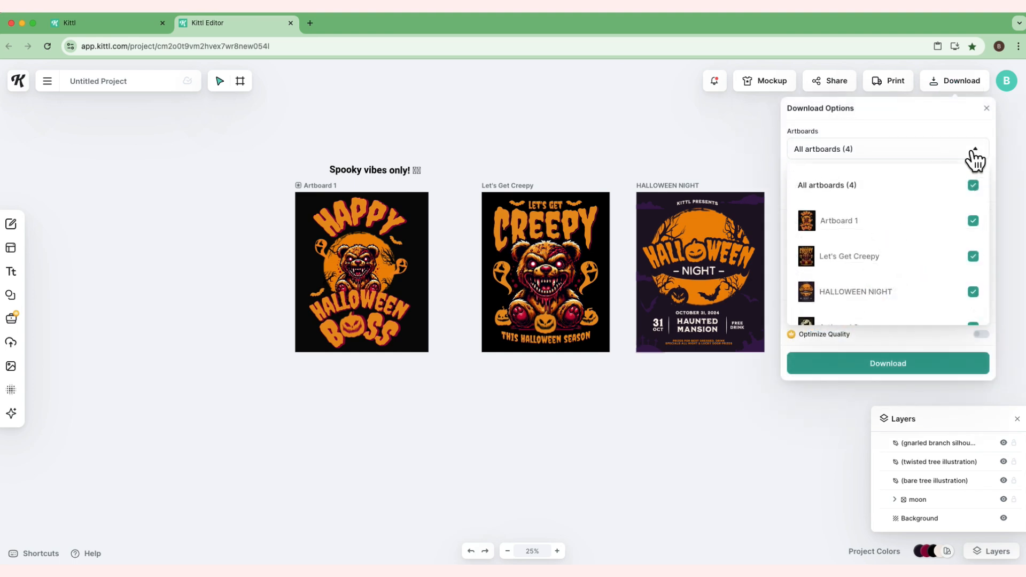
click(973, 186)
click(973, 221)
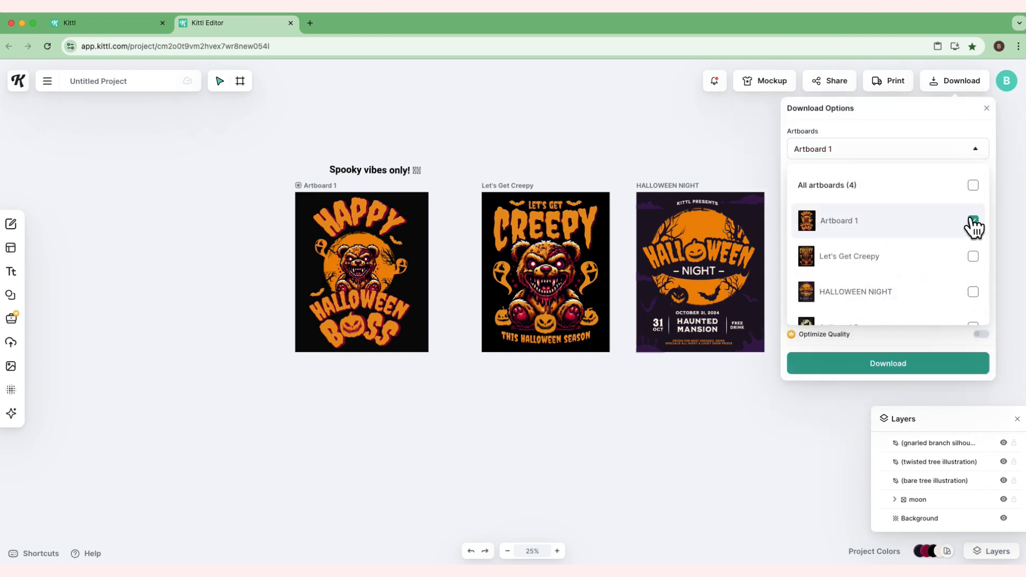
click(941, 112)
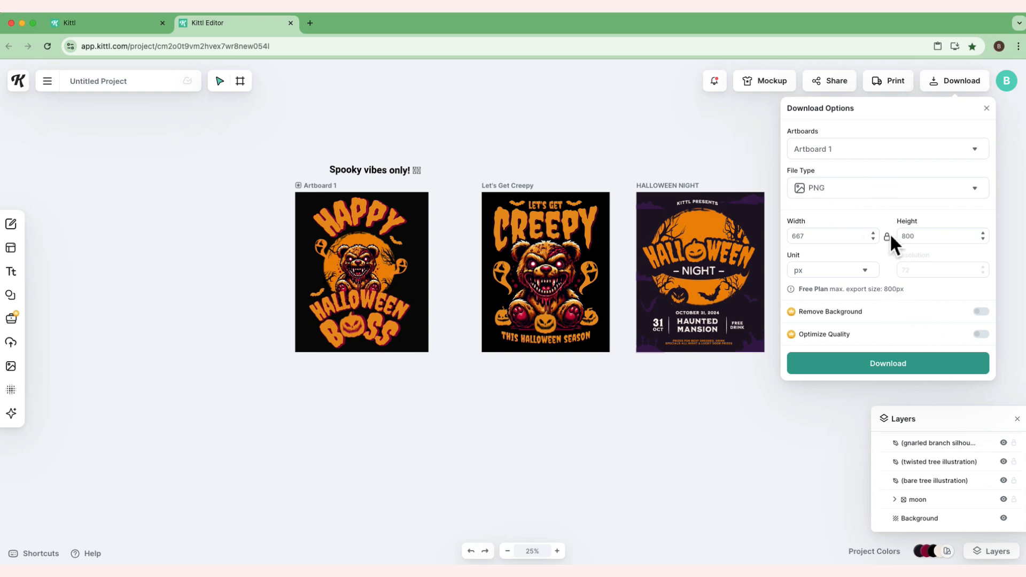
click(889, 364)
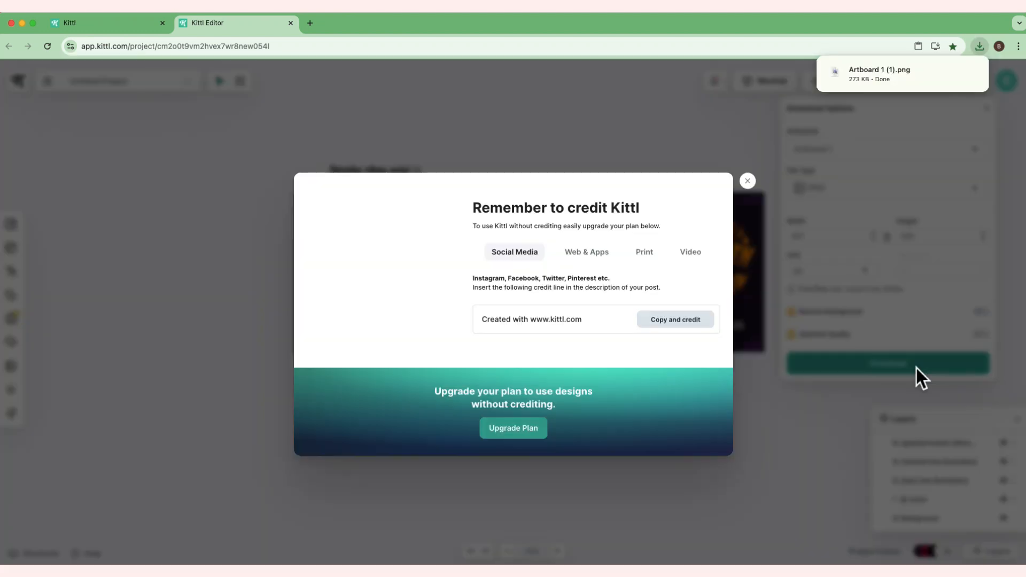
click(748, 180)
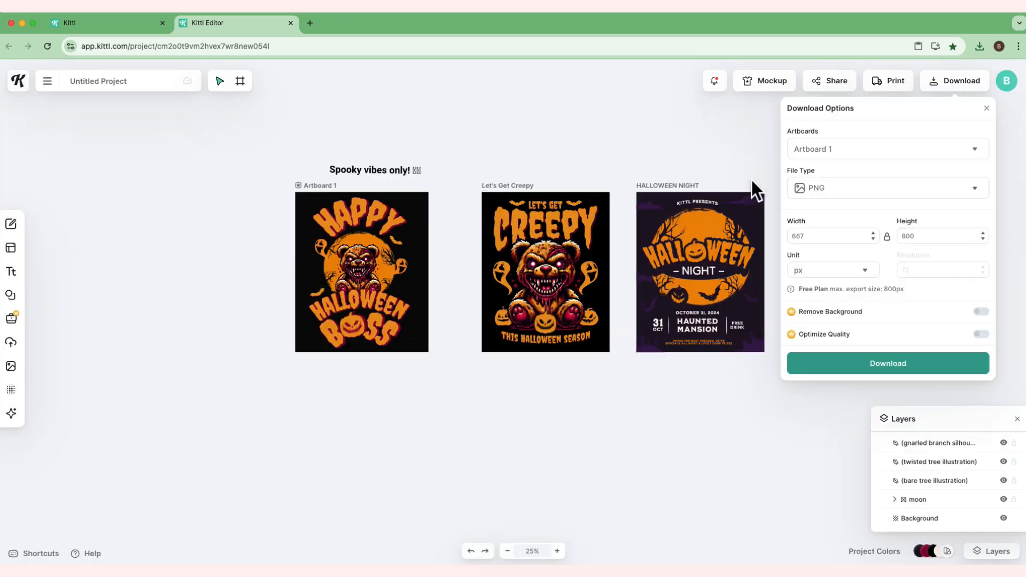